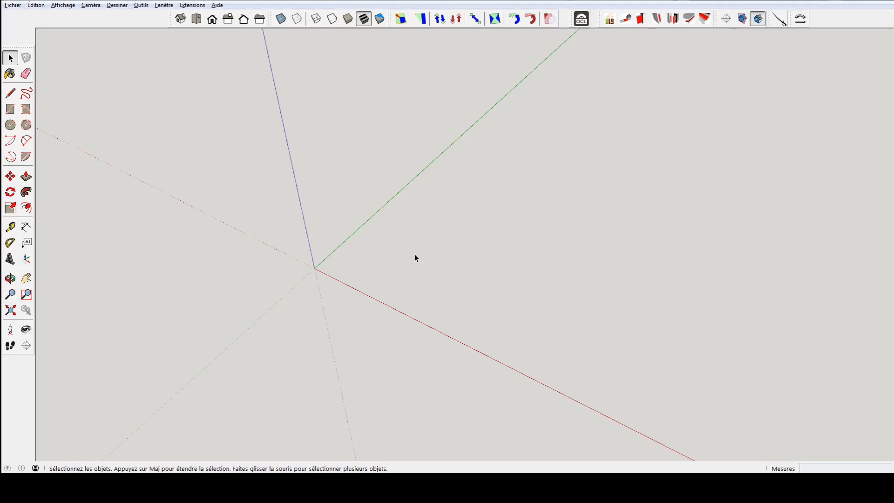
Draw a 22 x 440 mm rectangle on the ground plane from the origin, with its long side along the green axis.
mouse_move(415, 256)
middle_mouse_down()
mouse_move(378, 246)
mouse_move(403, 245)
middle_mouse_up()
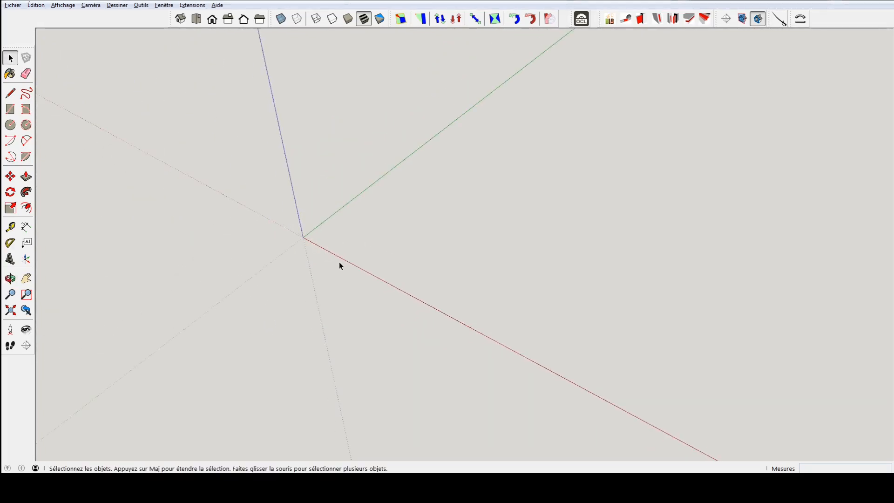
key("r")
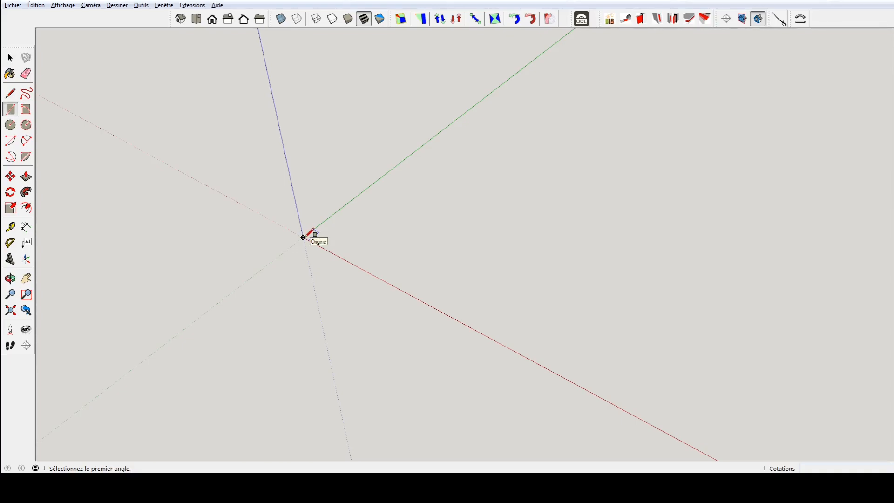
left_click(304, 237)
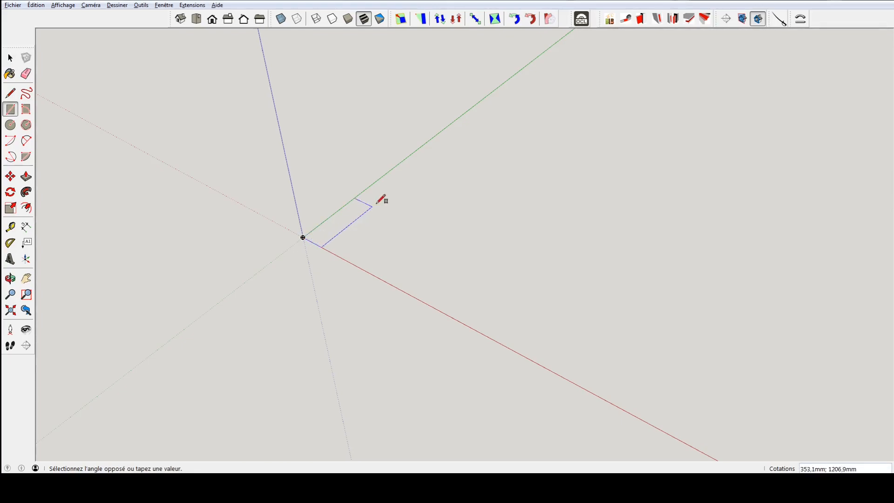
left_click(443, 146)
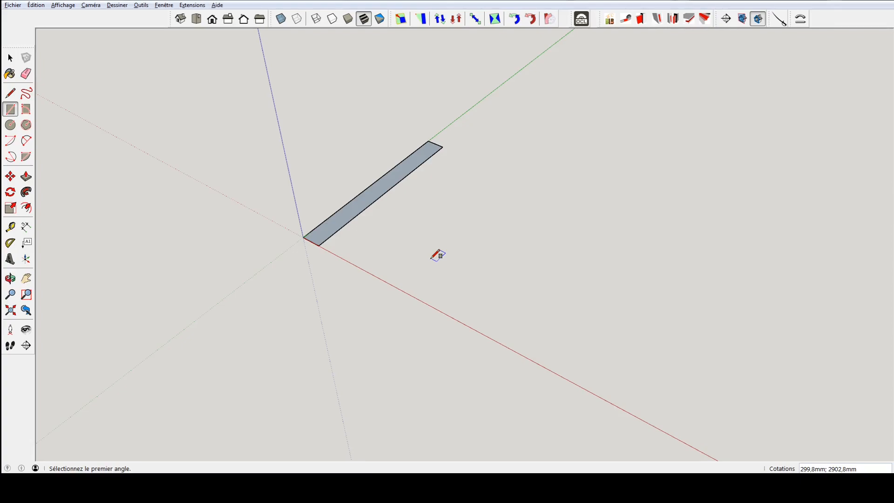
type("22;440")
key("ctrl+z")
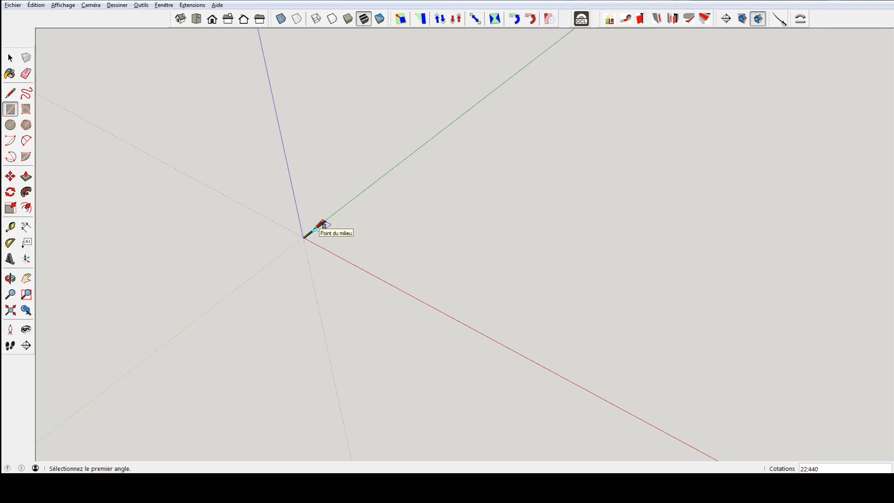
Push/Pull the narrow rectangle upward 800 mm to form a vertical side board.
scroll(315, 228, "up", 5)
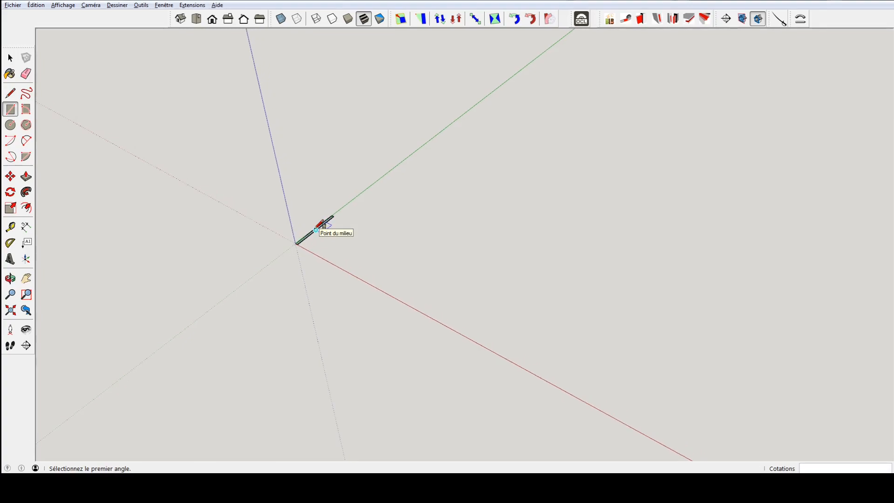
scroll(319, 229, "up", 3)
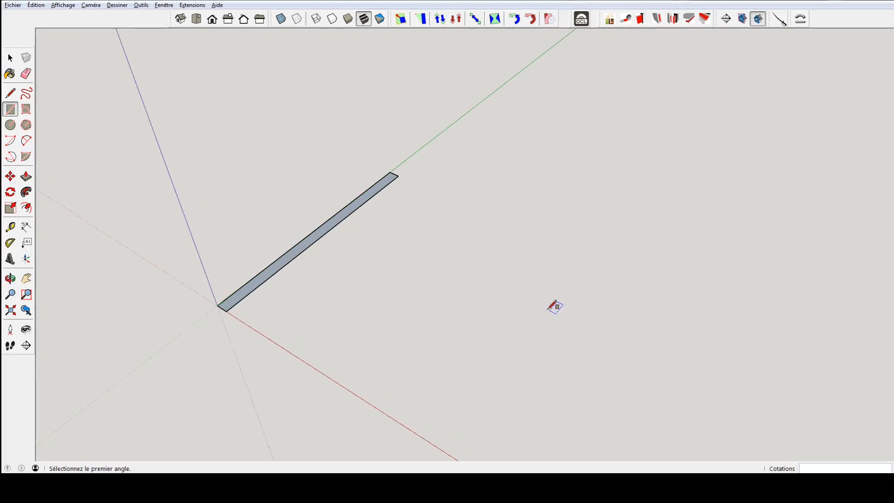
scroll(317, 230, "up", 2)
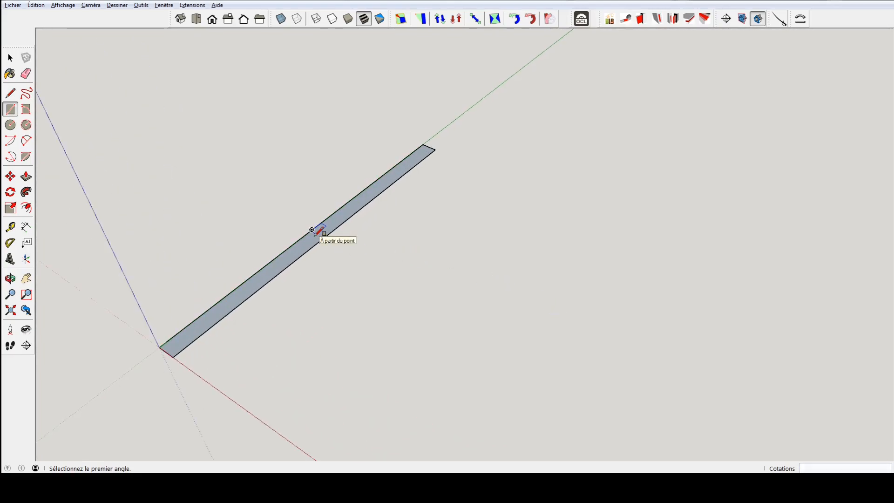
scroll(323, 233, "down", 4)
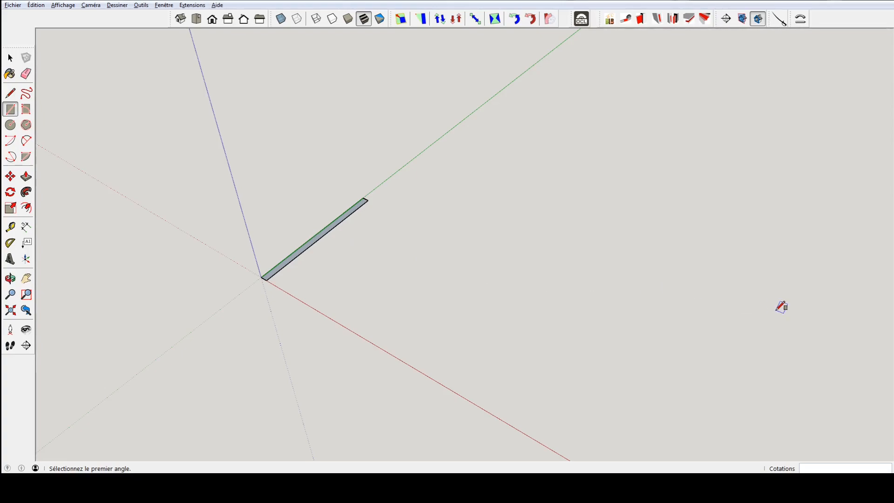
scroll(781, 307, "up", 3)
scroll(782, 306, "down", 3)
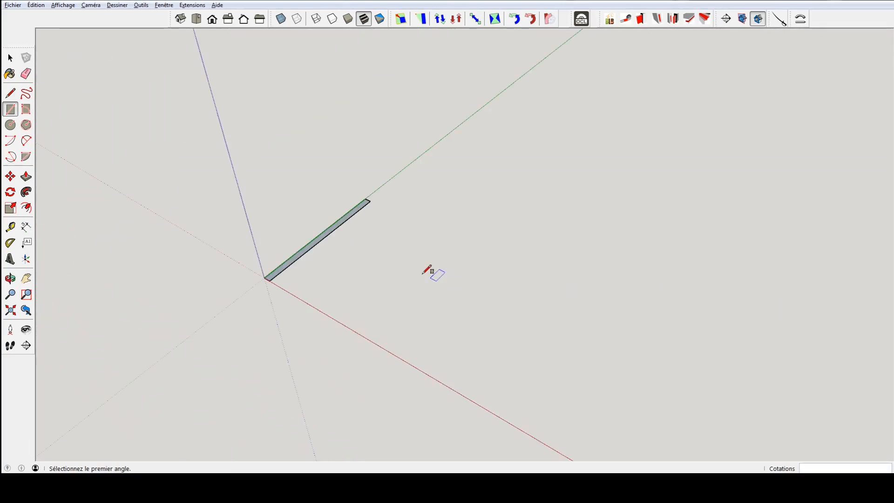
scroll(320, 234, "up", 3)
scroll(320, 233, "down", 2)
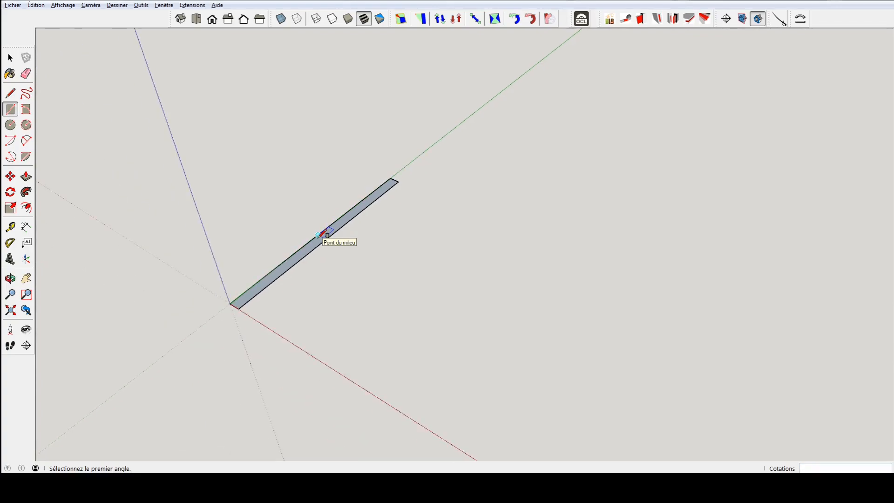
key("p")
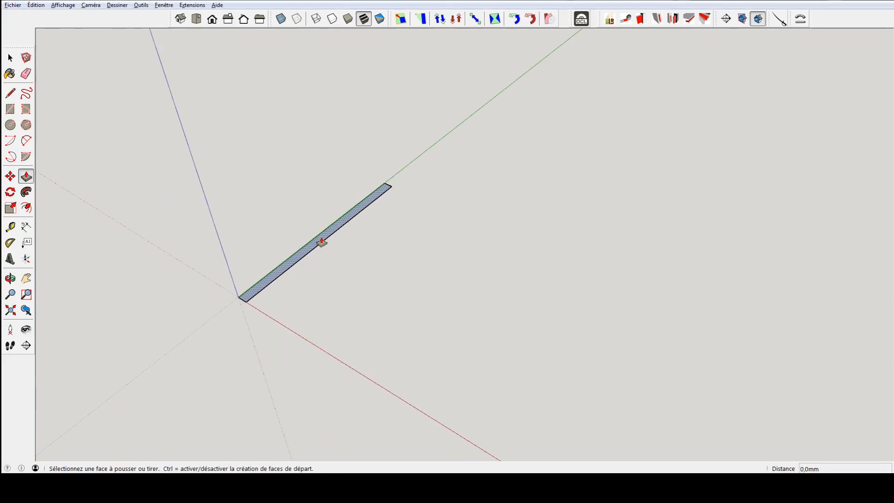
left_click(322, 241)
left_click(289, 139)
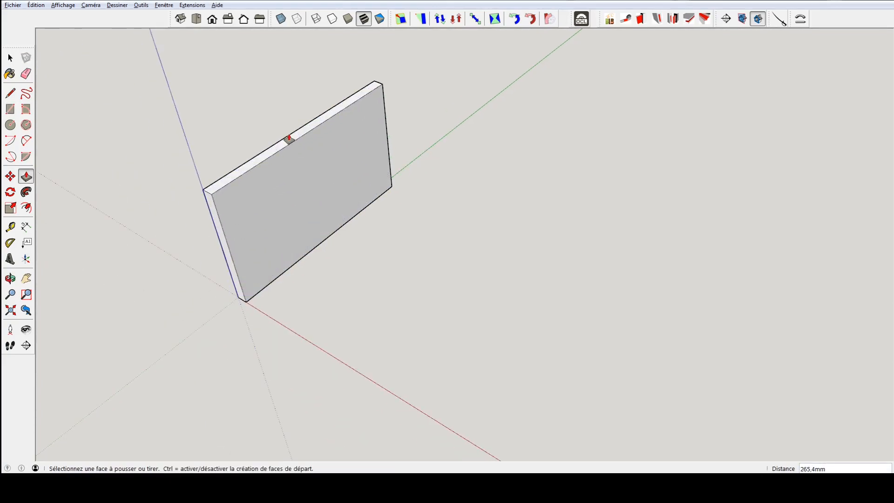
type("88")
type("00")
key("Return")
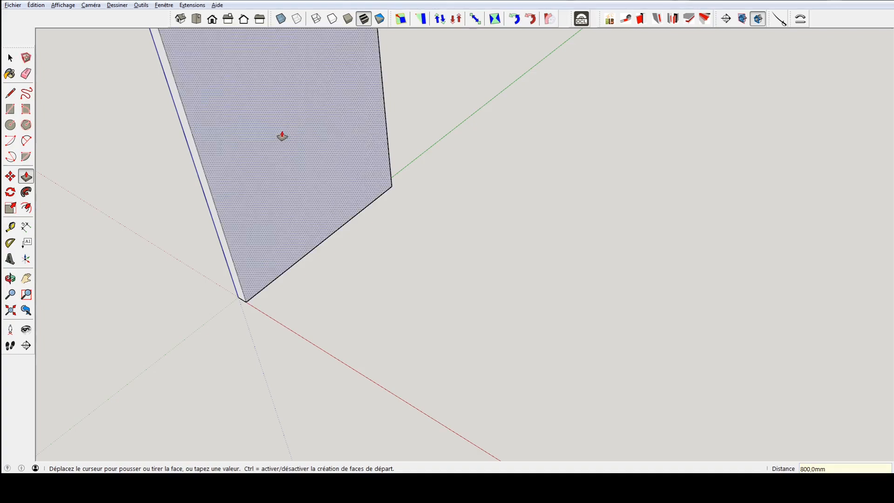
Examine the whole board from several angles and compare it with the dimensioned dresser image in the browser.
scroll(280, 117, "down", 3)
scroll(275, 93, "down", 1)
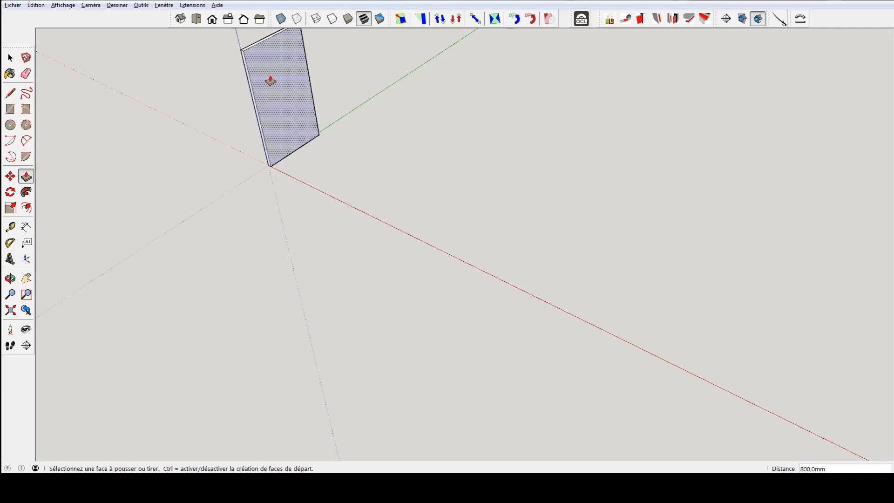
middle_click_drag(270, 81, 428, 211, "shift")
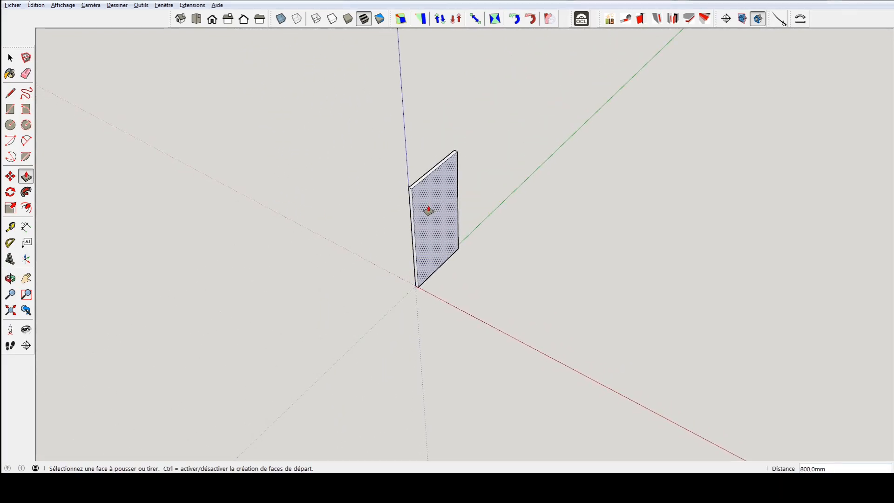
key("space")
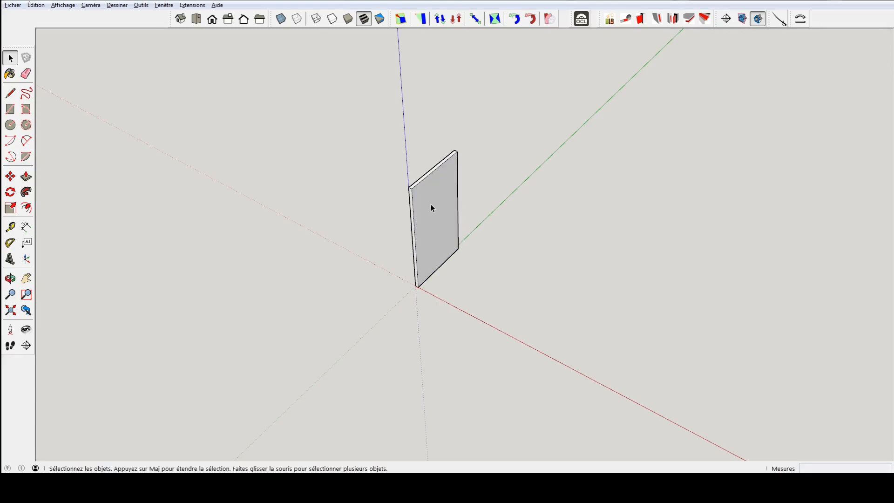
scroll(431, 204, "up", 2)
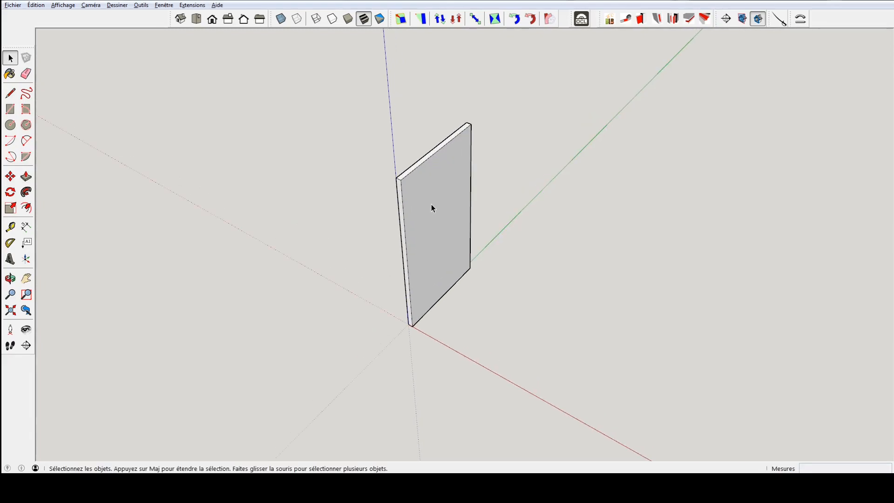
middle_click_drag(441, 251, 488, 264)
key("alt+Tab")
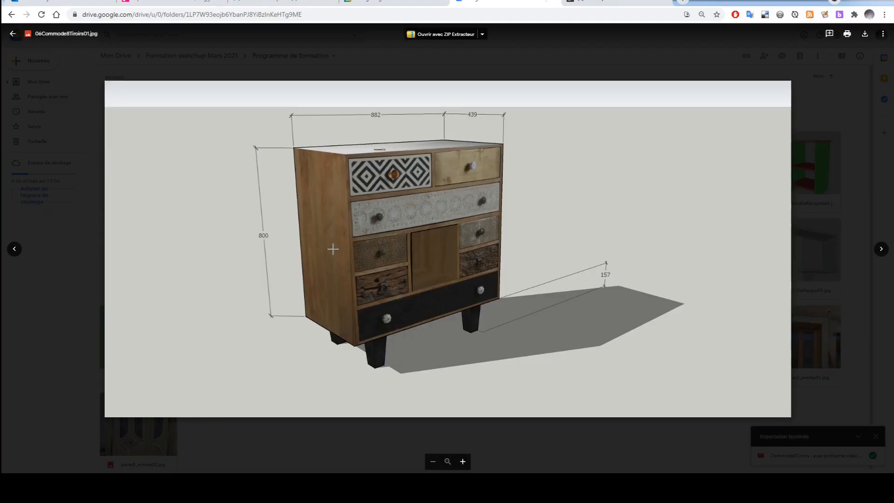
key("alt+Tab")
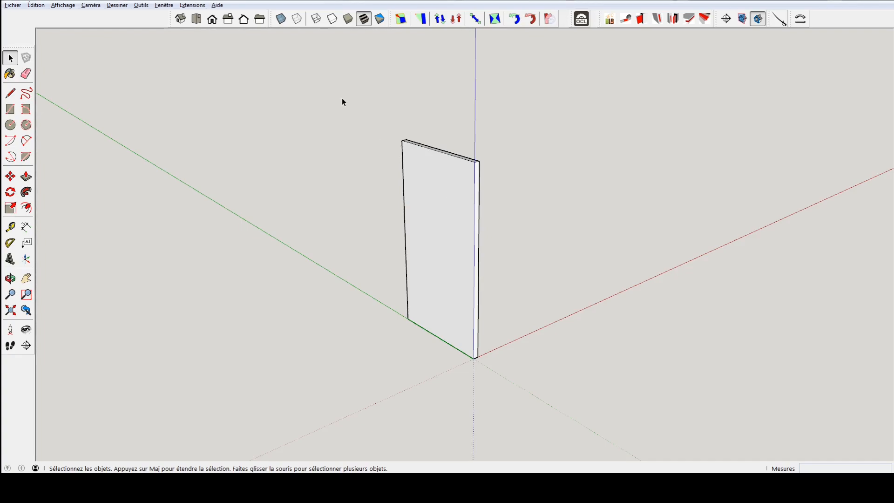
Try selecting the whole board, a single face, the face with its edges, and all connected geometry.
left_click_drag(342, 97, 555, 367)
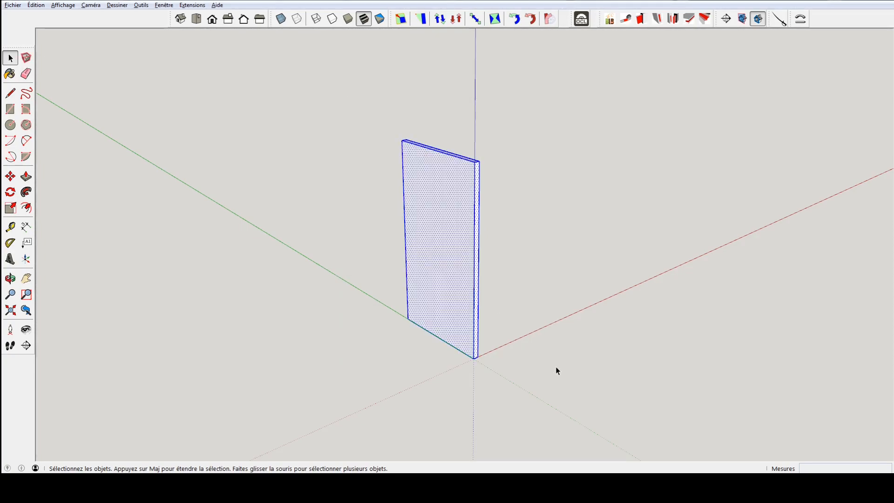
left_click(455, 226)
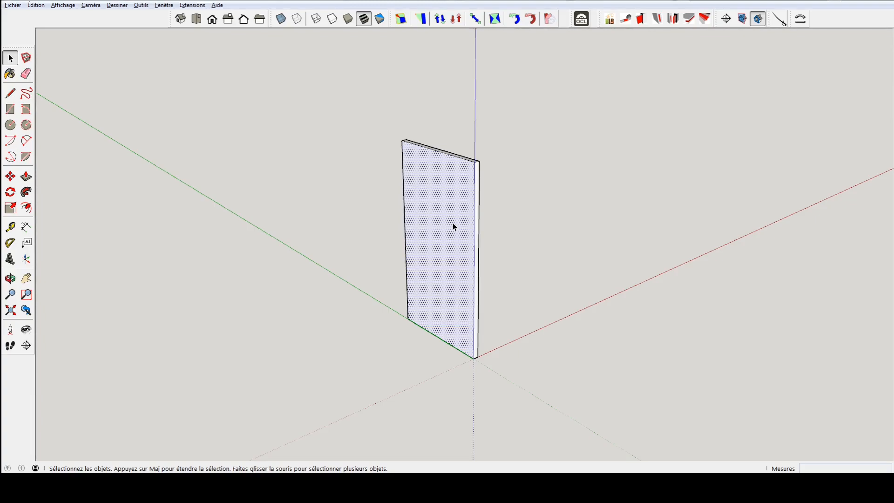
double_click(453, 224)
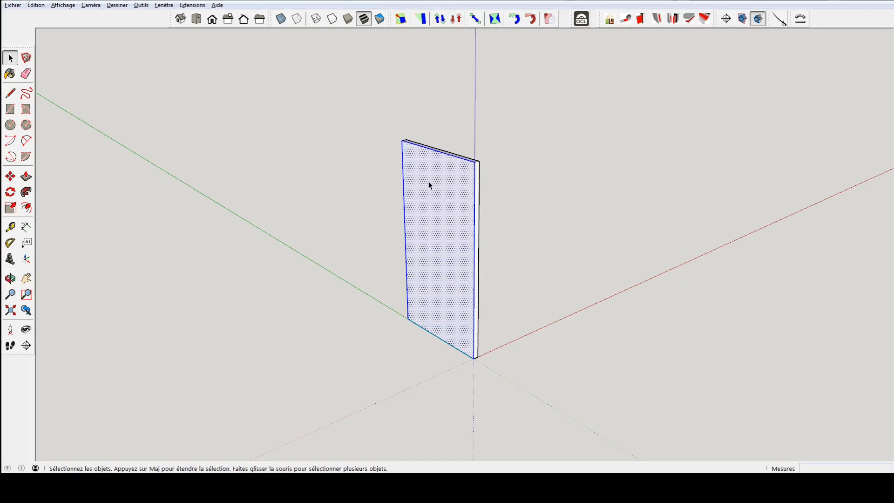
triple_click(433, 194)
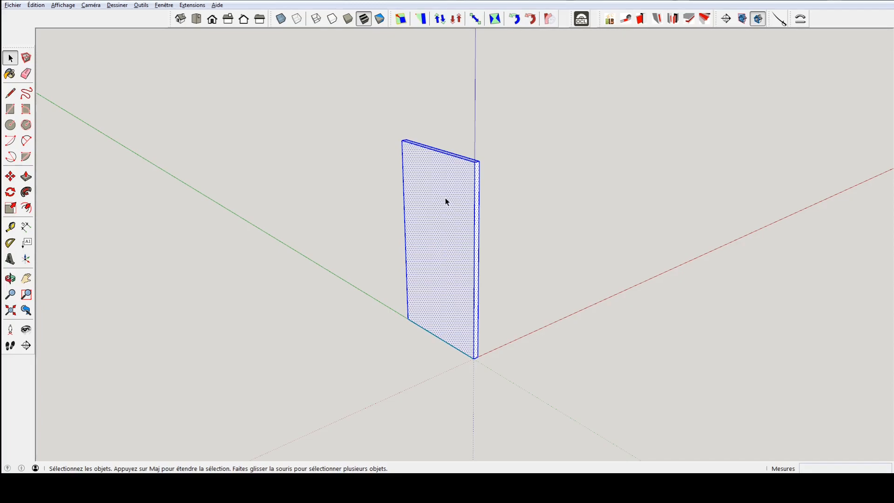
Turn the whole board into a component with the definition name PanoCoté.
left_click_drag(325, 90, 543, 378)
key("g")
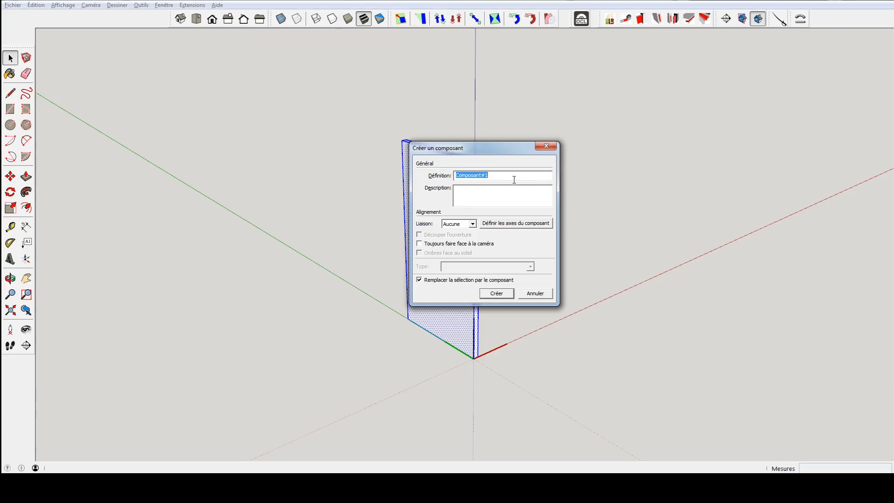
type("PanoCoté")
left_click(496, 295)
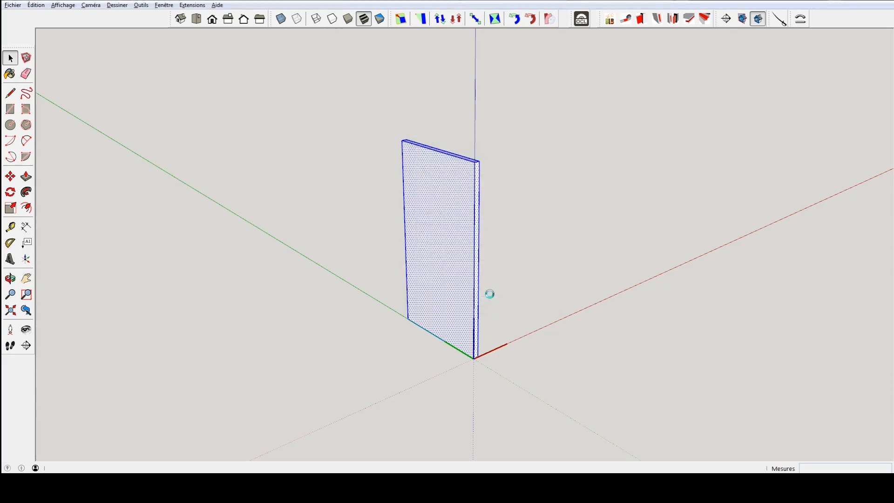
Check the dresser's width in the browser image and place a guide point on the red axis about 1050 mm from the origin.
middle_click_drag(564, 263, 484, 277)
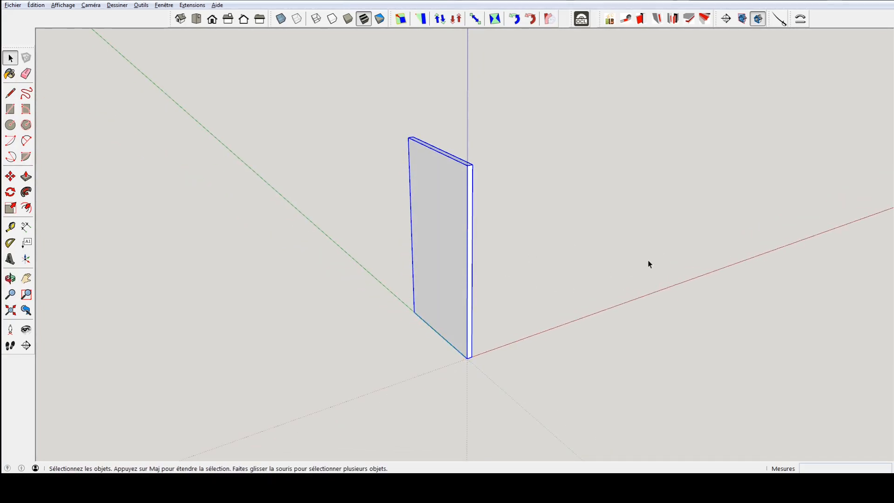
key("alt+Tab")
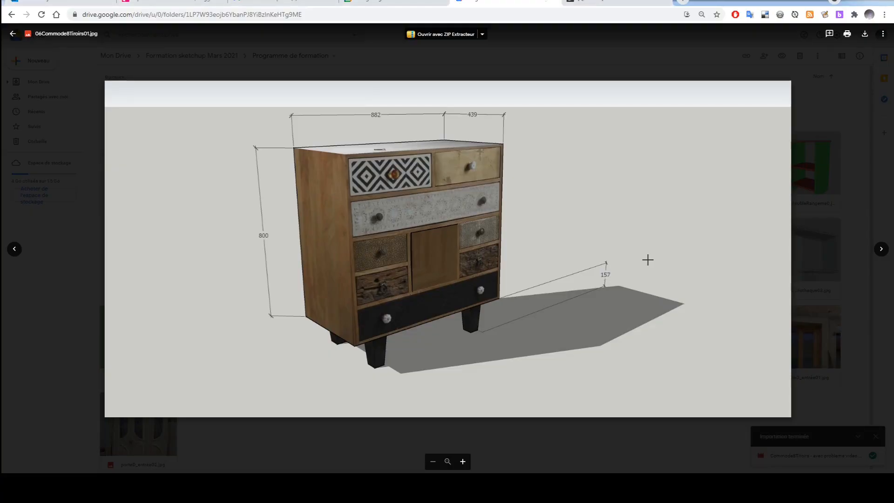
key("alt+Tab")
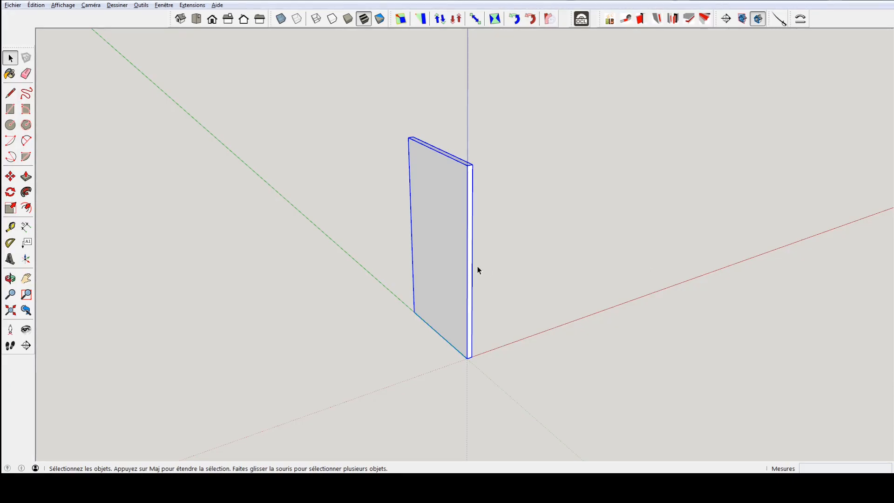
key("t")
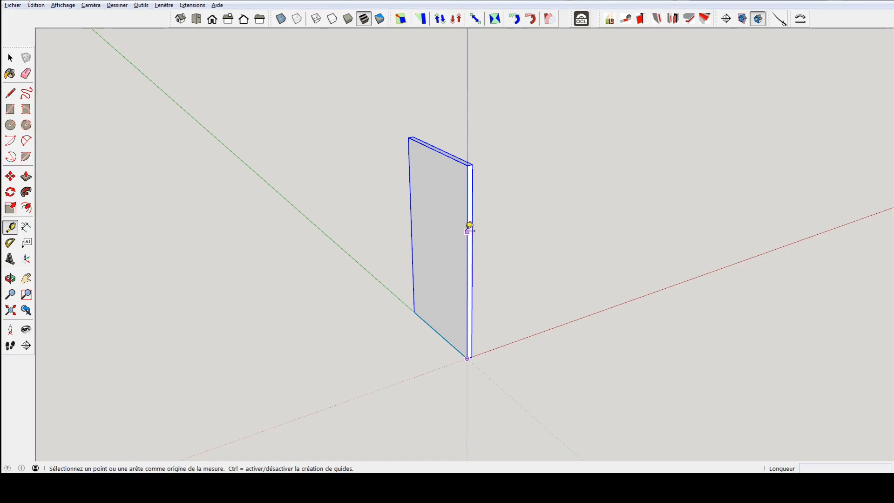
left_click(468, 358)
left_click(655, 292)
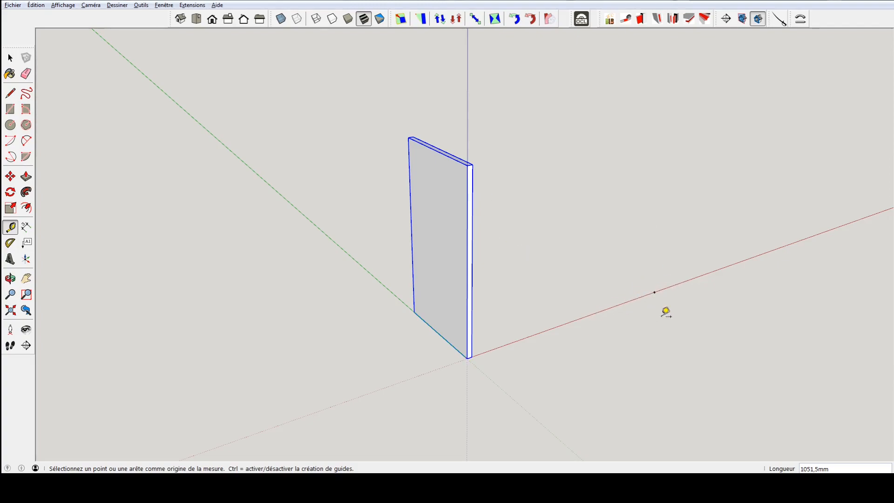
Create a guide line parallel to the board's vertical edge at the origin, offset 880 mm along the red axis.
left_click(468, 286)
left_click(604, 254)
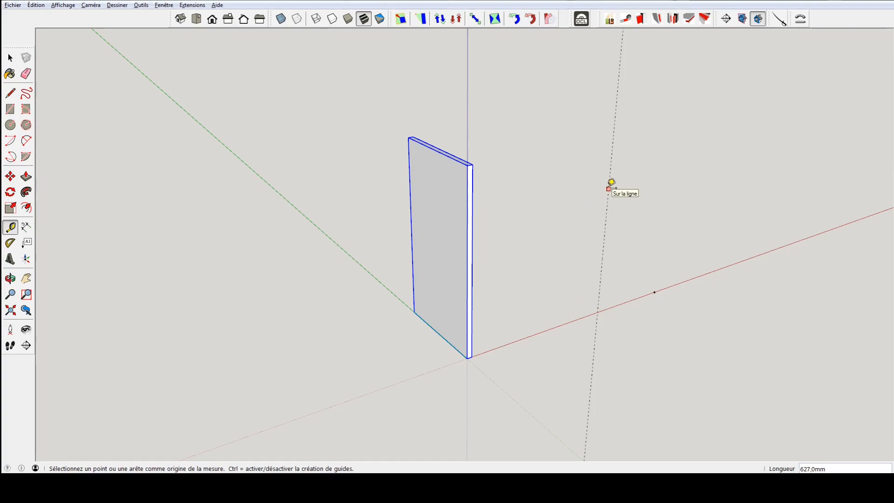
type("880")
key("space")
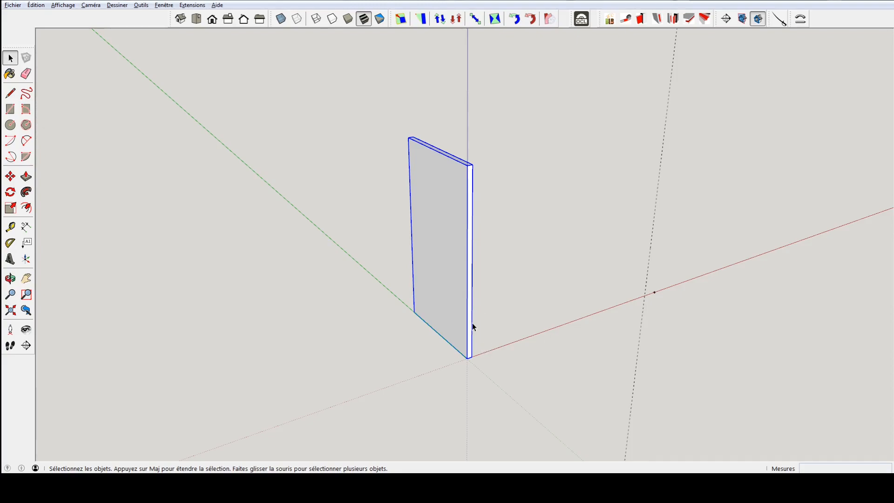
Copy the side panel along the red axis so its lower outer corner lands on the vertical guide line.
left_click(492, 330)
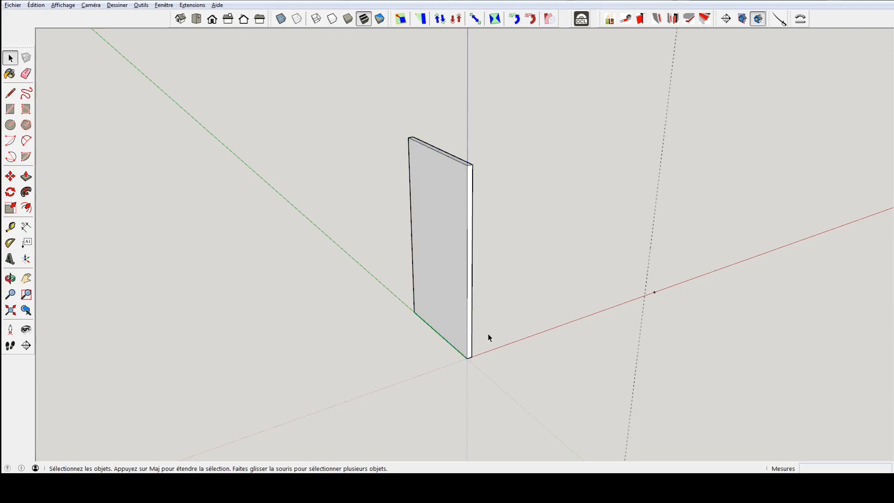
left_click(470, 227)
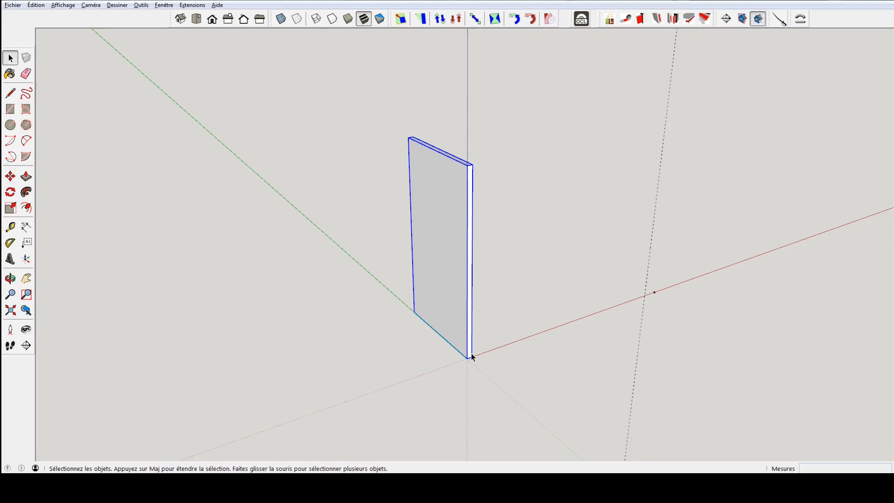
key("m")
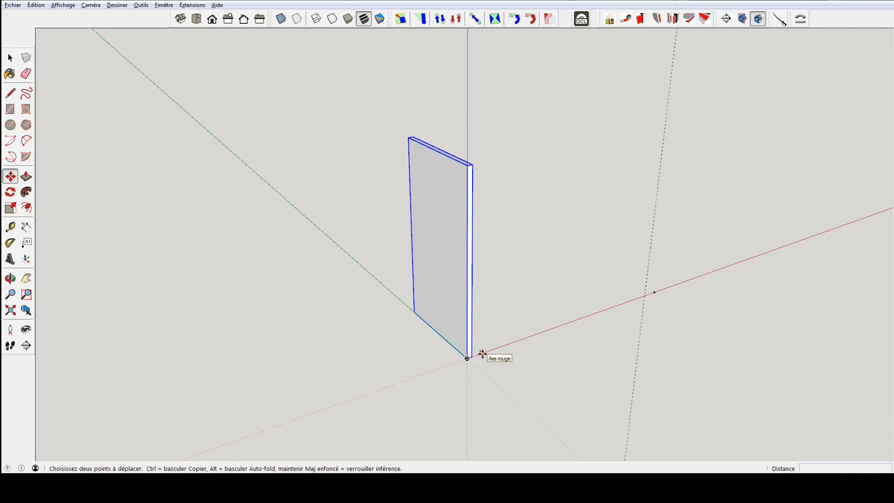
scroll(482, 354, "up", 1)
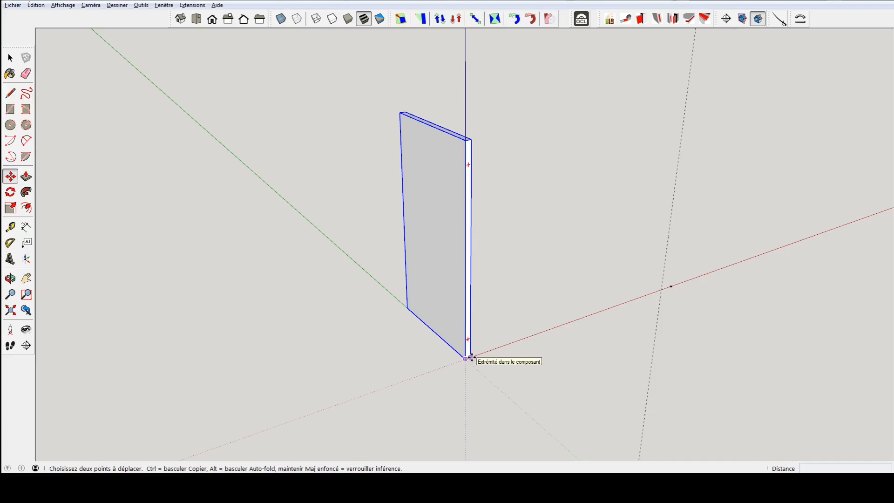
scroll(471, 358, "up", 2)
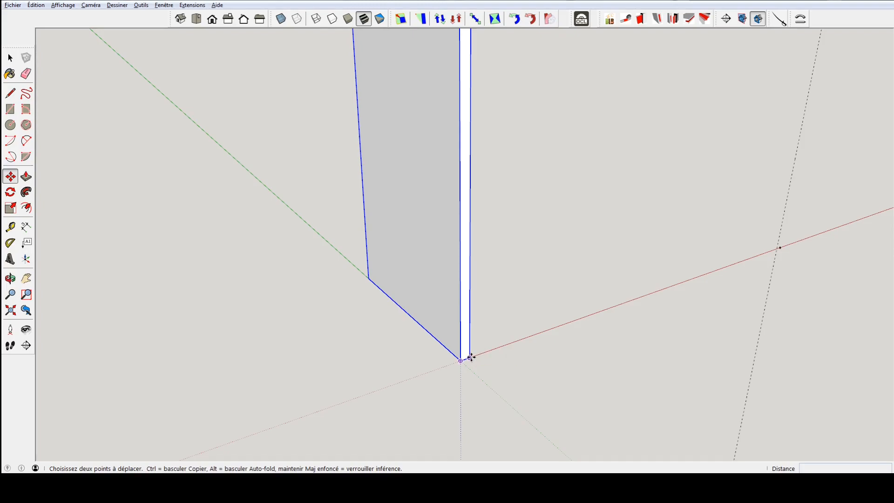
left_click(471, 357)
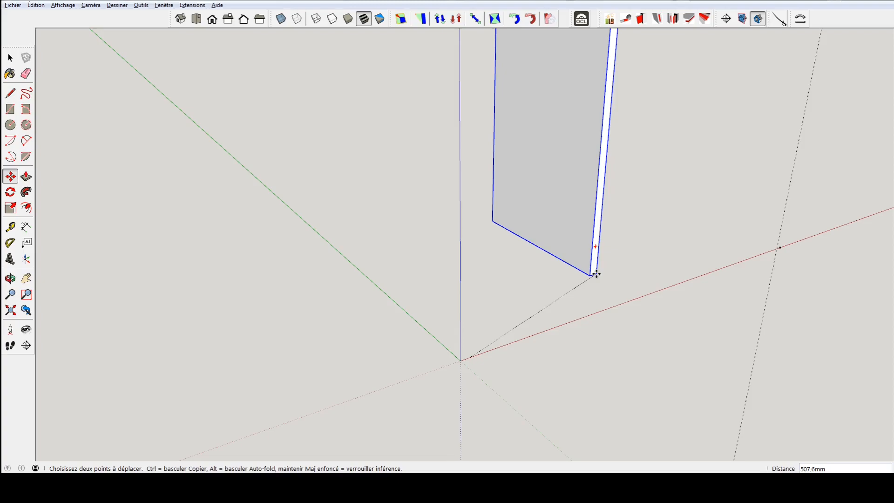
key("ctrl")
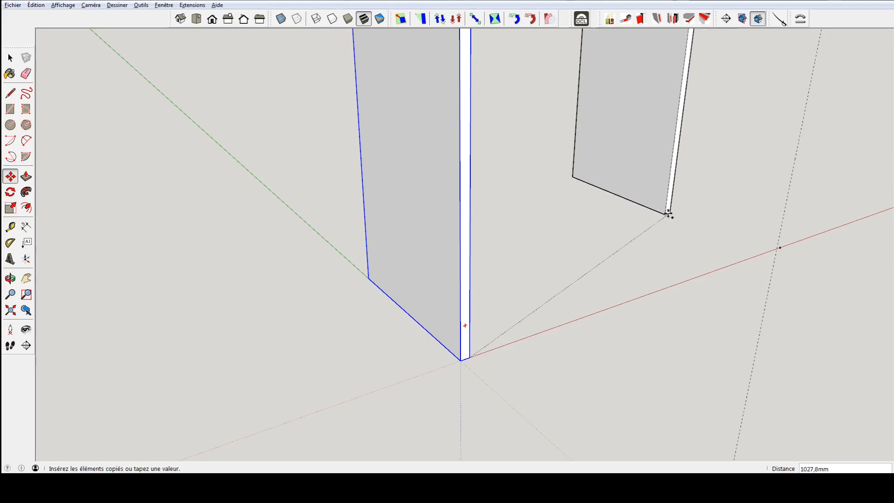
key("ctrl")
left_click(663, 216)
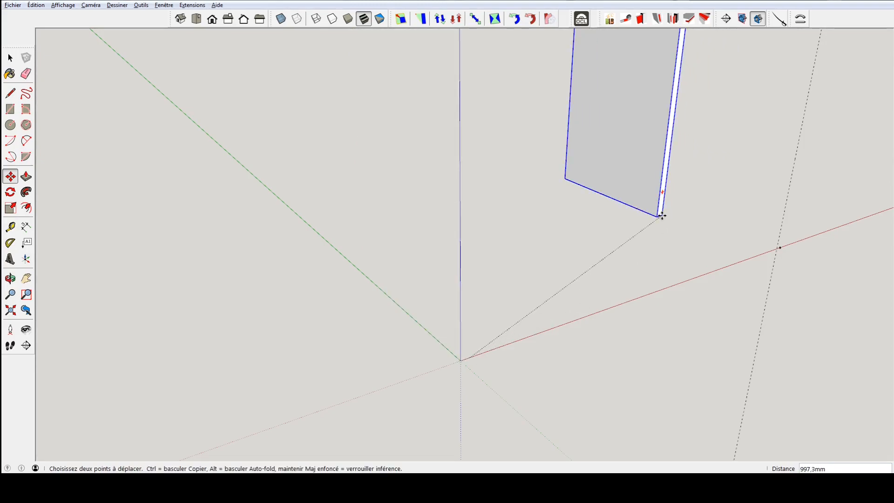
key("ctrl")
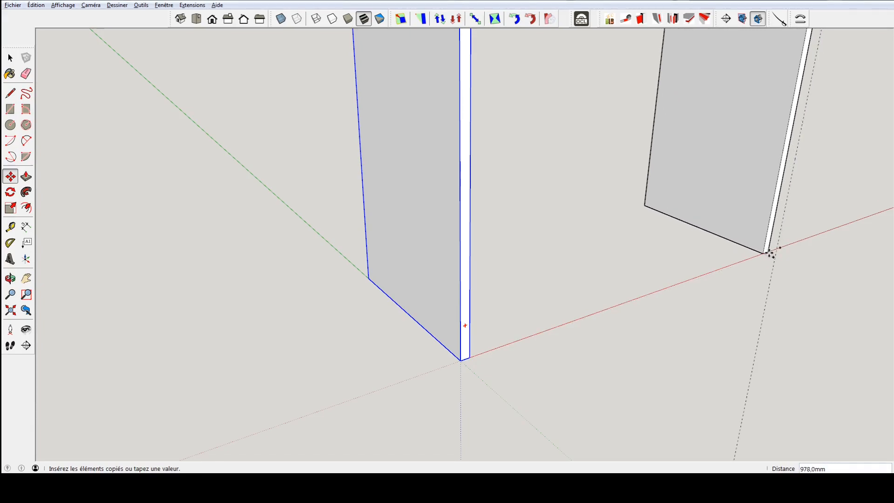
scroll(773, 254, "up", 3)
scroll(777, 254, "up", 2)
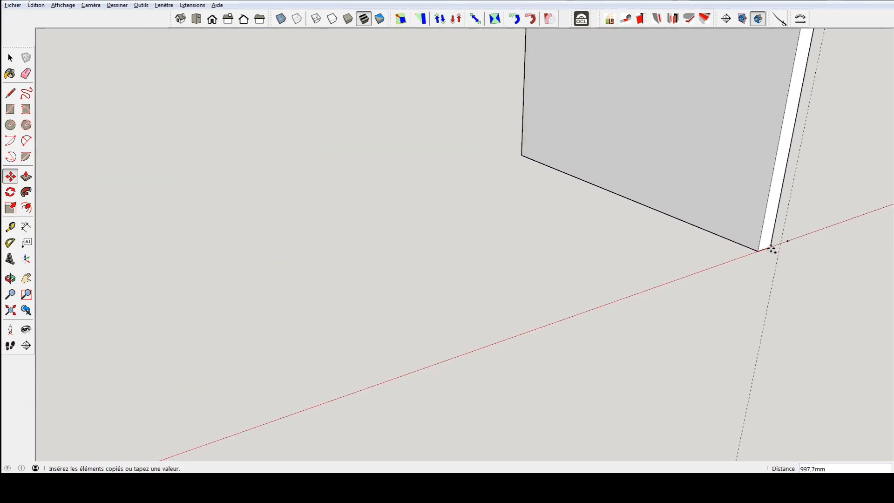
left_click(781, 244)
scroll(774, 248, "up", 3)
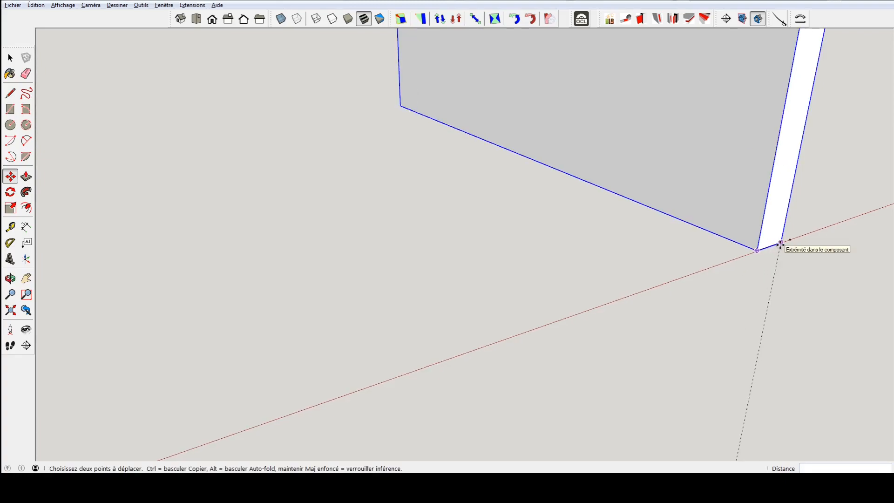
scroll(783, 242, "up", 3)
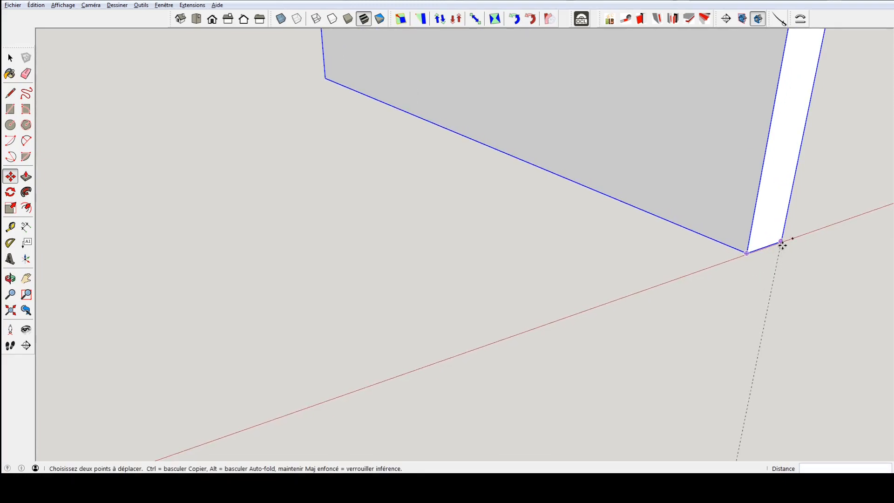
scroll(777, 247, "down", 1)
scroll(756, 257, "down", 6)
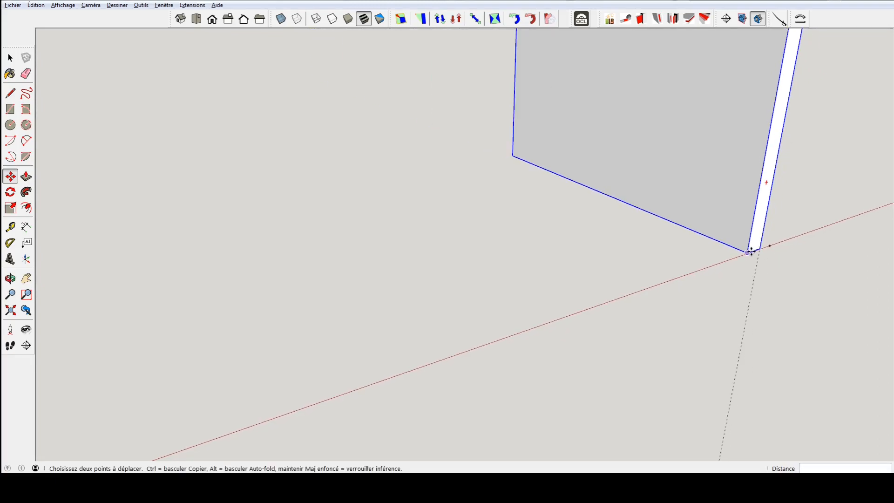
middle_click_drag(721, 307, 625, 300)
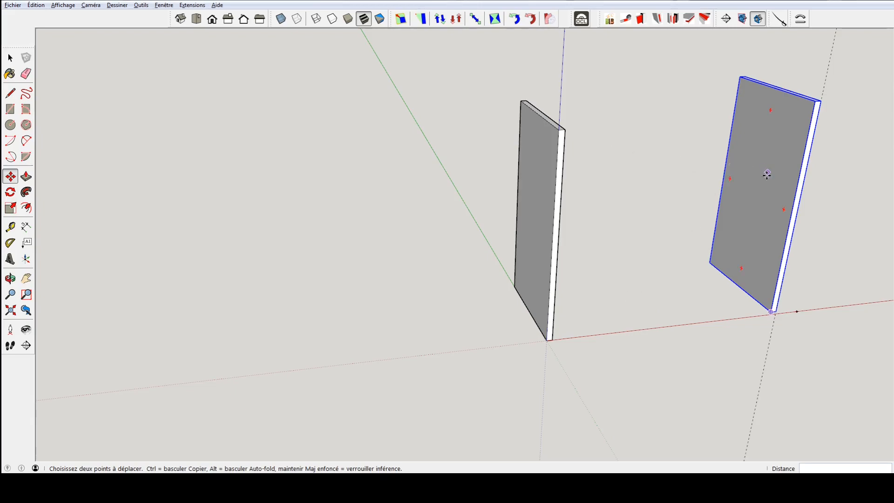
scroll(770, 197, "down", 2)
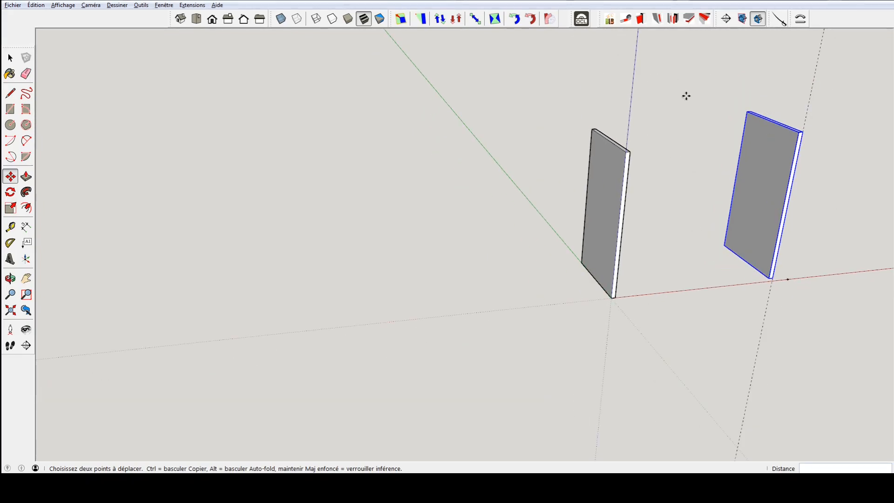
Erase the vertical guide line and the guide point on the red axis.
key("e")
key("Escape")
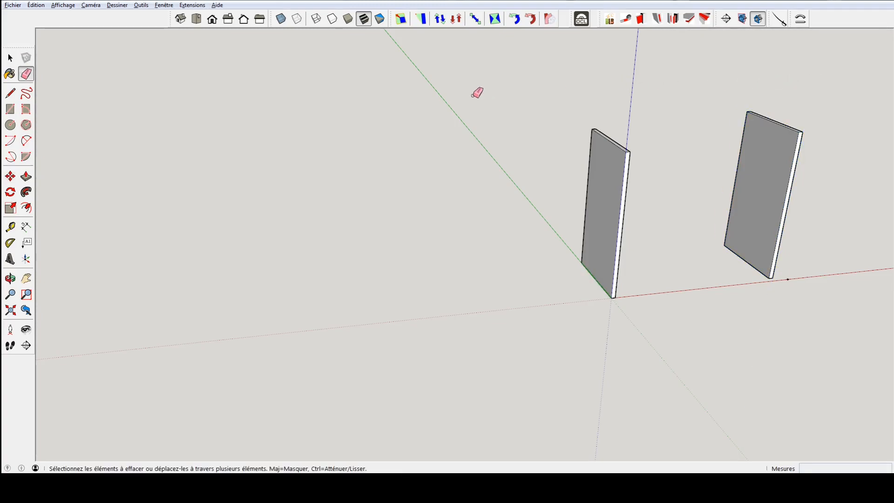
left_click(788, 279)
mouse_move(723, 279)
middle_mouse_down()
mouse_move(618, 340)
mouse_move(580, 182)
mouse_move(559, 139)
middle_mouse_up()
middle_click_drag(718, 244, 755, 309)
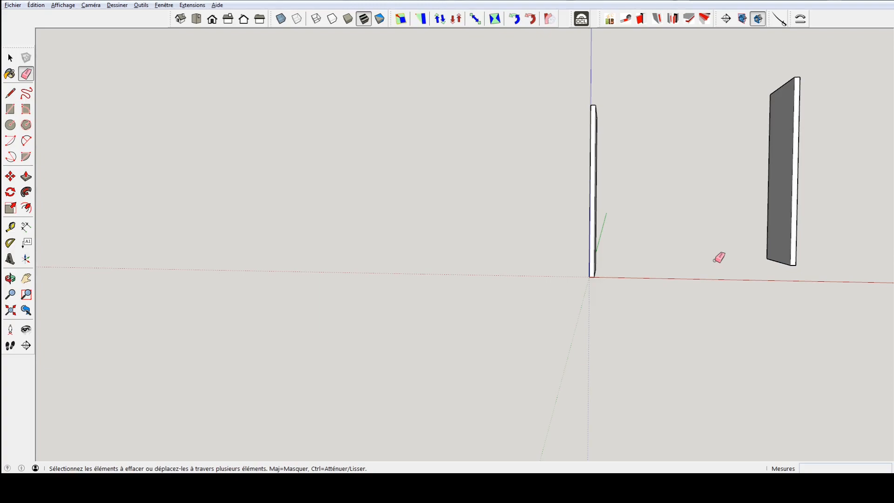
Delete the copied side panel, keeping only the original at the origin.
key("space")
left_click(799, 238)
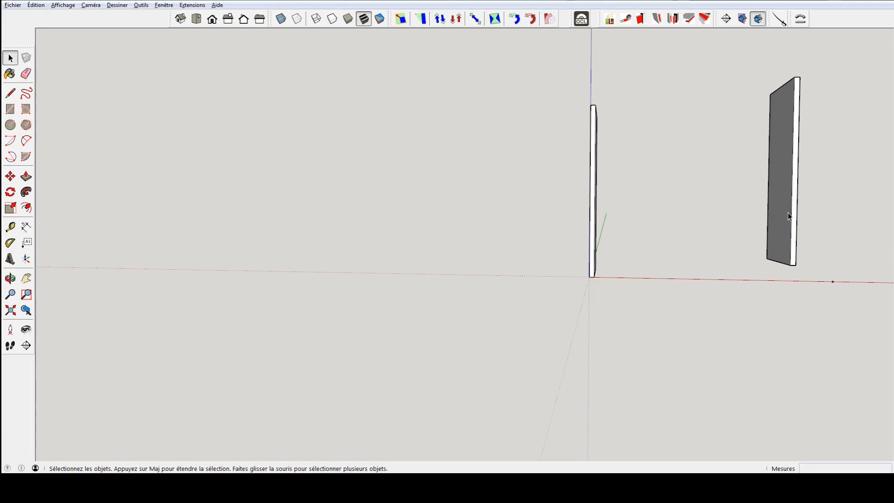
key("Delete")
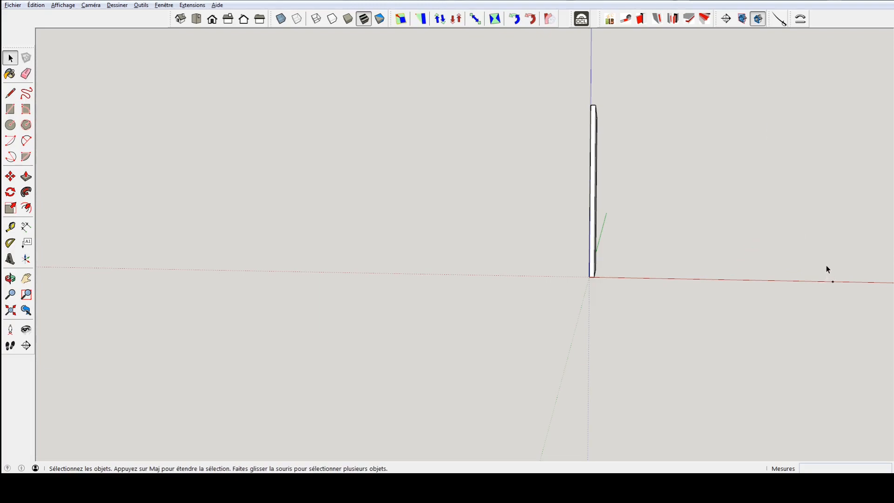
middle_click_drag(701, 256, 611, 224)
scroll(583, 196, "down", 2)
Create a guide line parallel to the side panel's front vertical edge, offset 880 mm along the red axis.
left_click(537, 166)
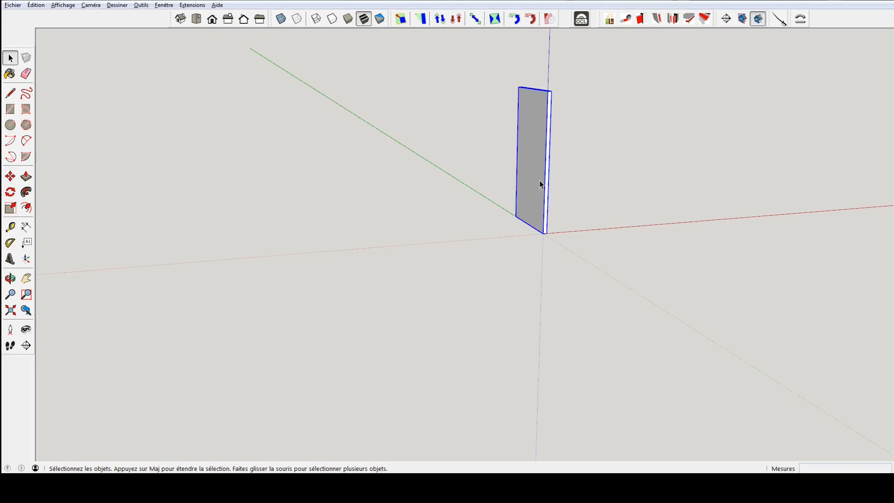
scroll(543, 185, "up", 2)
key("t")
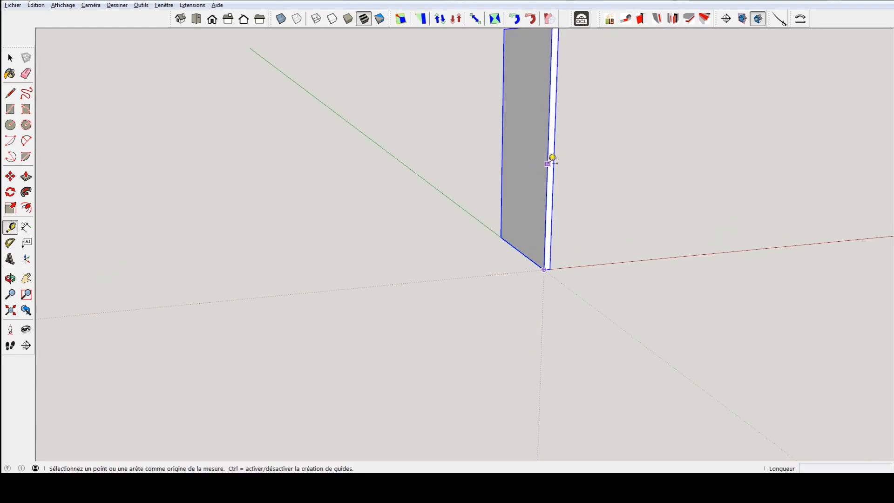
left_click(548, 164)
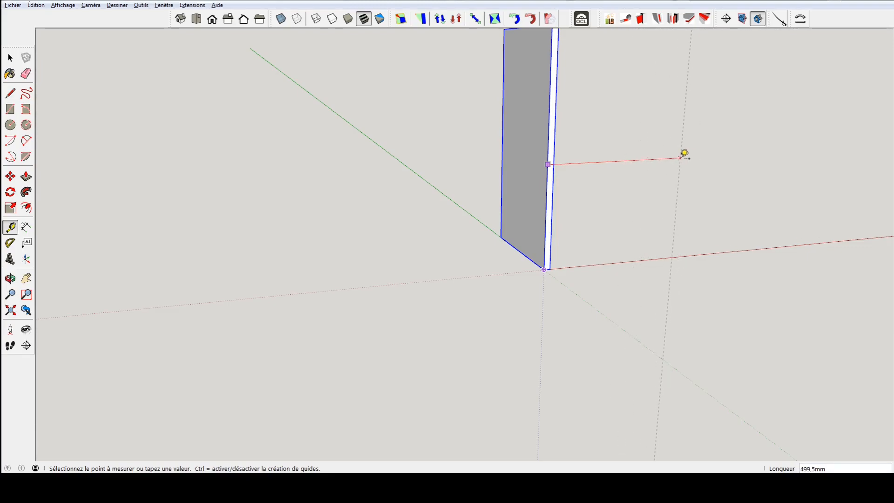
left_click(679, 158)
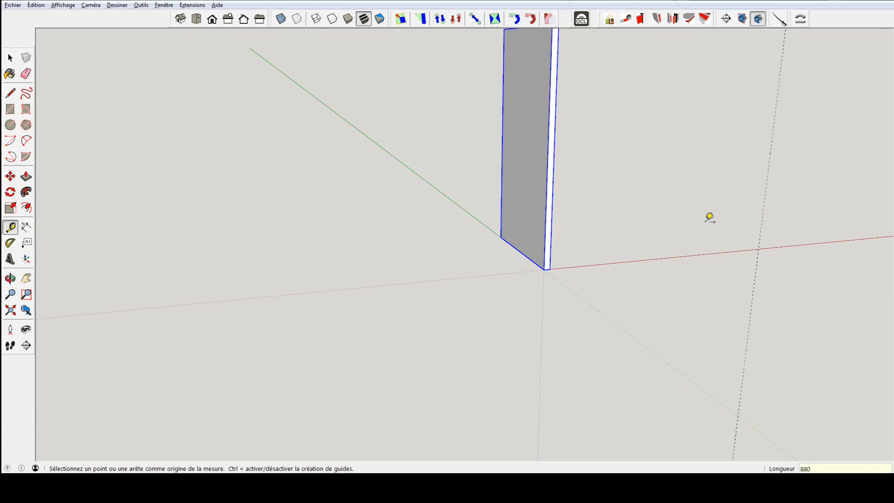
key("space")
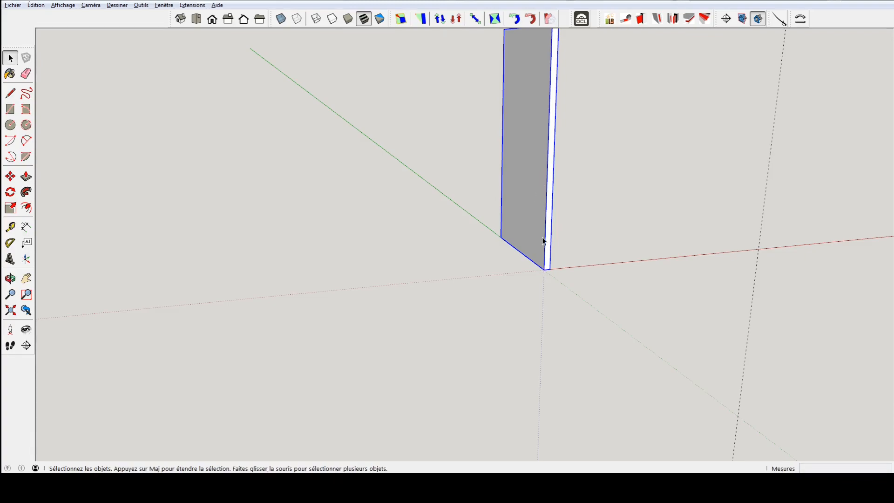
Copy the side panel from its lower outer front corner along the red axis to the intersection with the guide line.
key("m")
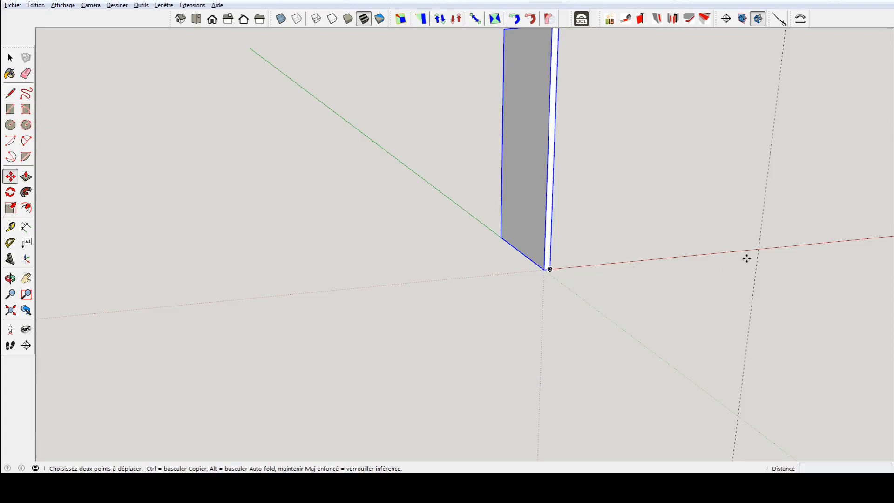
left_click(551, 269)
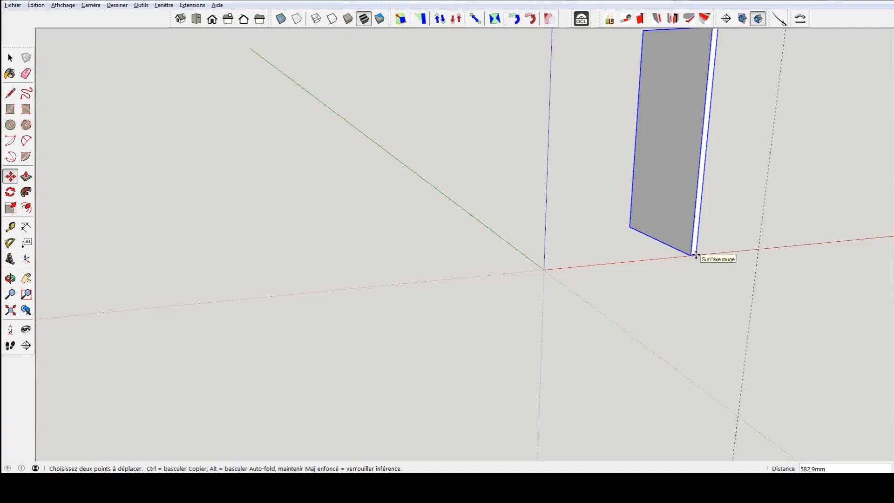
key("ctrl")
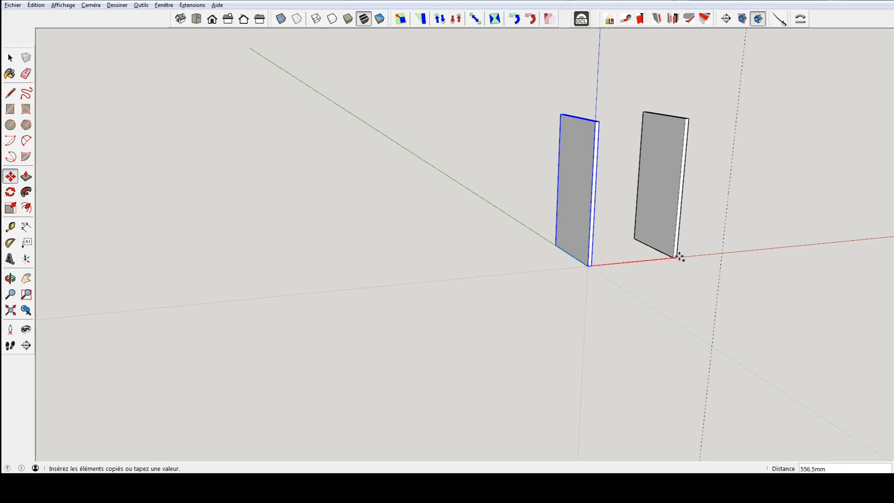
scroll(723, 255, "up", 5)
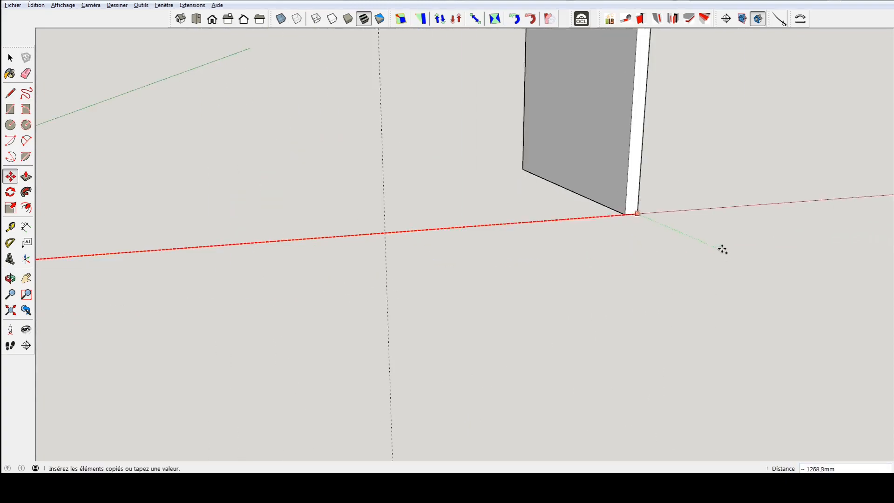
left_click(386, 231)
middle_click_drag(368, 241, 457, 289)
key("space")
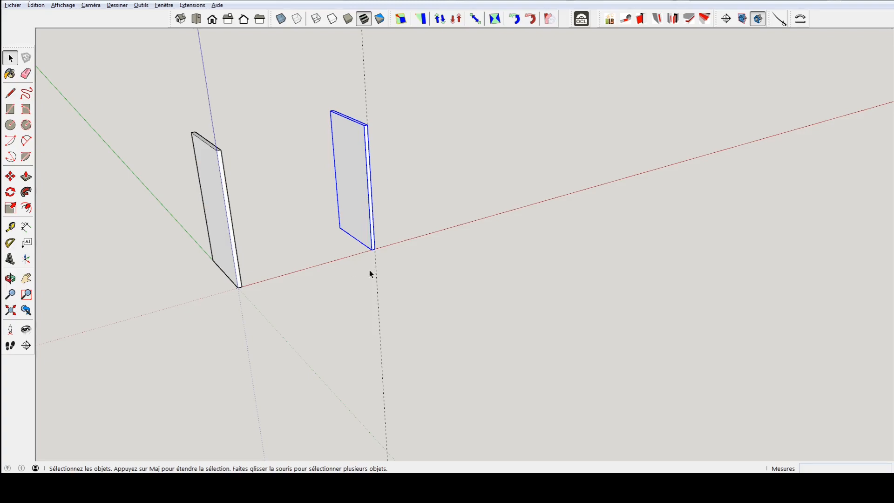
Erase the vertical guide line beside the second side panel.
key("e")
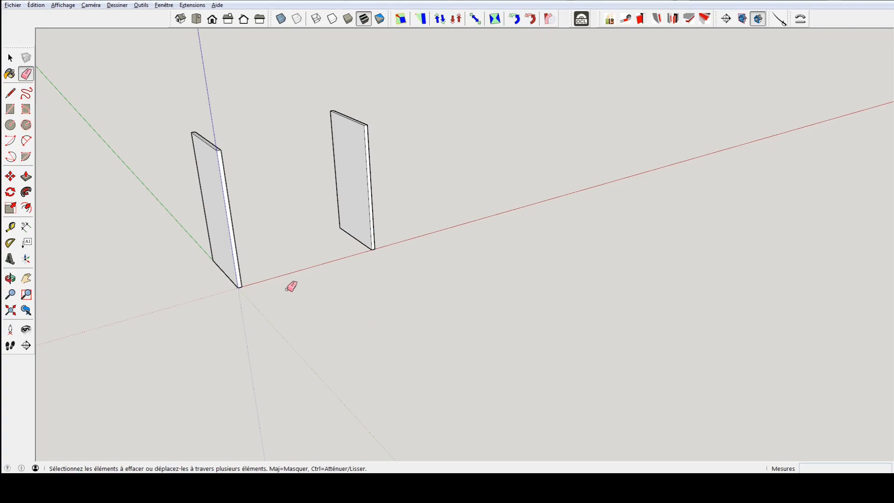
mouse_move(298, 264)
middle_mouse_down()
mouse_move(352, 274)
mouse_move(330, 248)
middle_mouse_up()
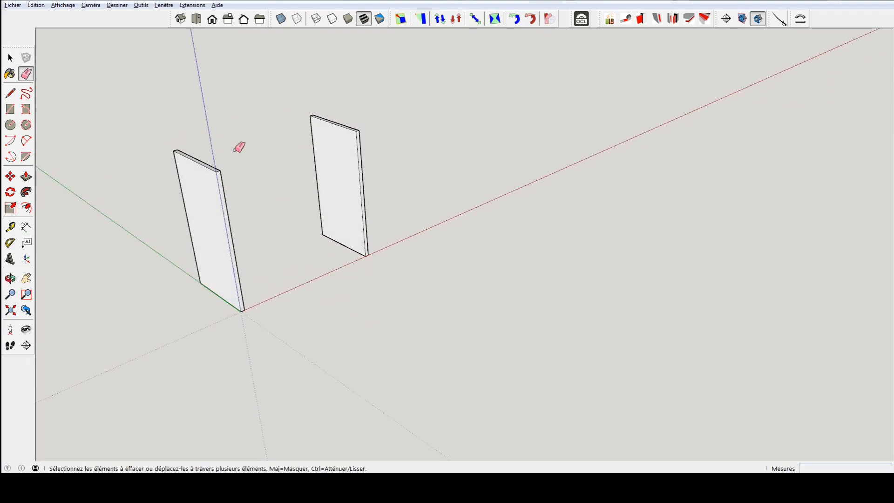
middle_click_drag(212, 158, 349, 186, "shift")
scroll(345, 186, "up", 2)
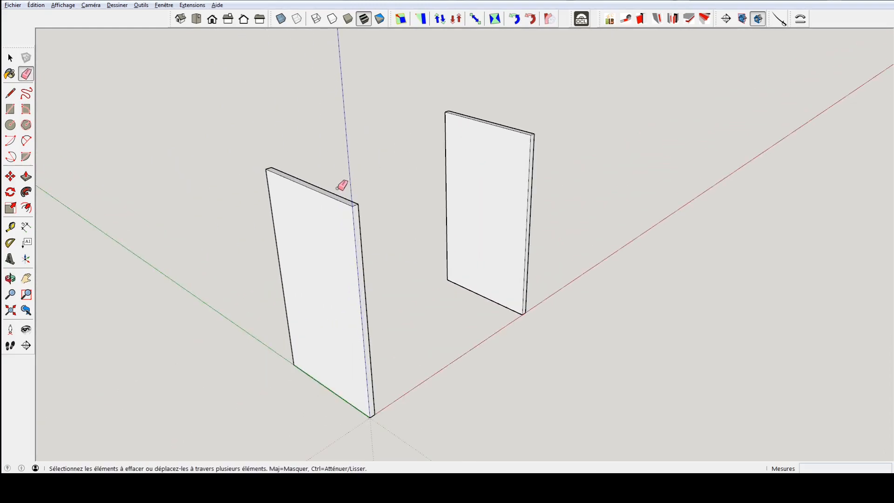
Draw an 836 × 440 mm horizontal rectangle between the upper inner corners of the two side panels.
key("space")
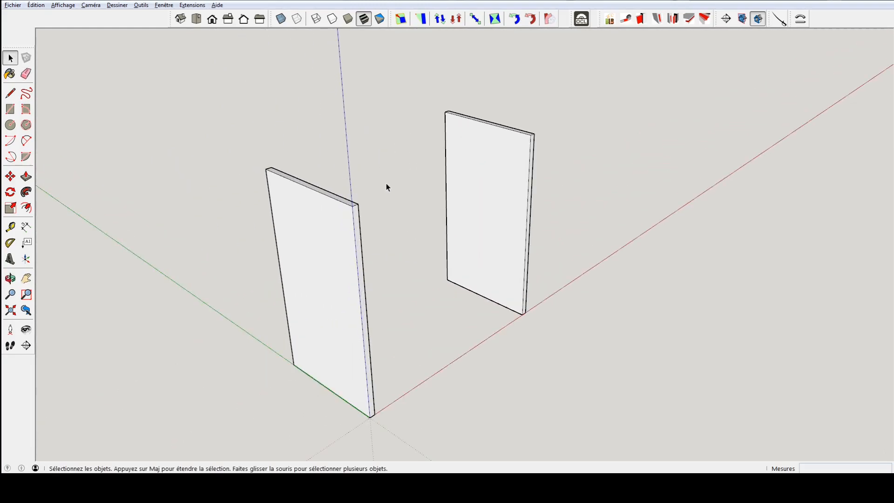
key("r")
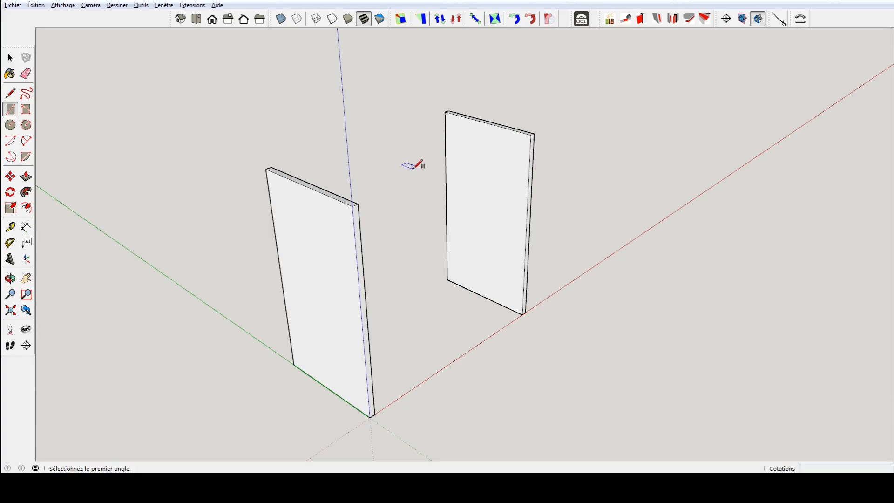
left_click(446, 112)
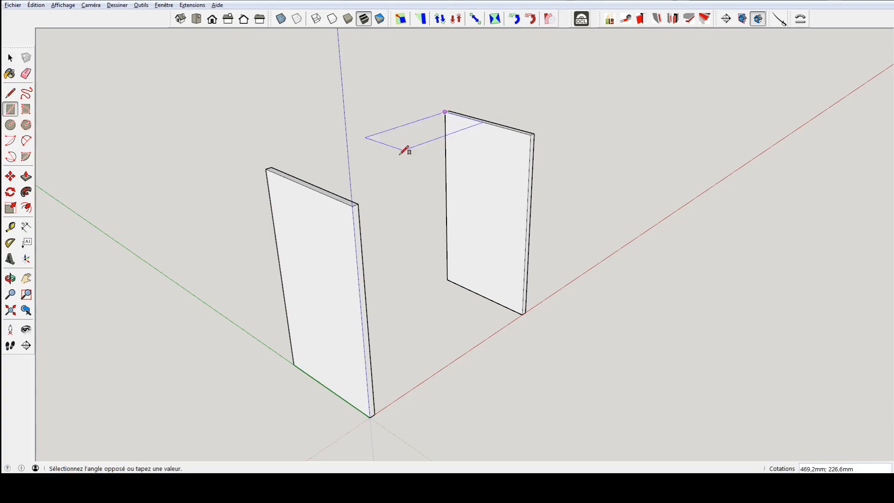
left_click(359, 203)
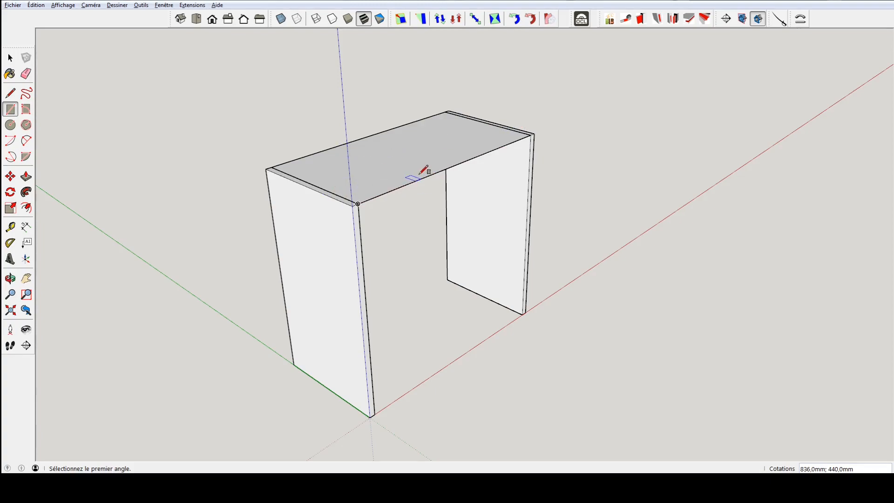
Push/Pull the rectangle spanning the side panels 22 mm downward to give the top panel its thickness.
key("p")
left_click_drag(421, 176, 423, 190)
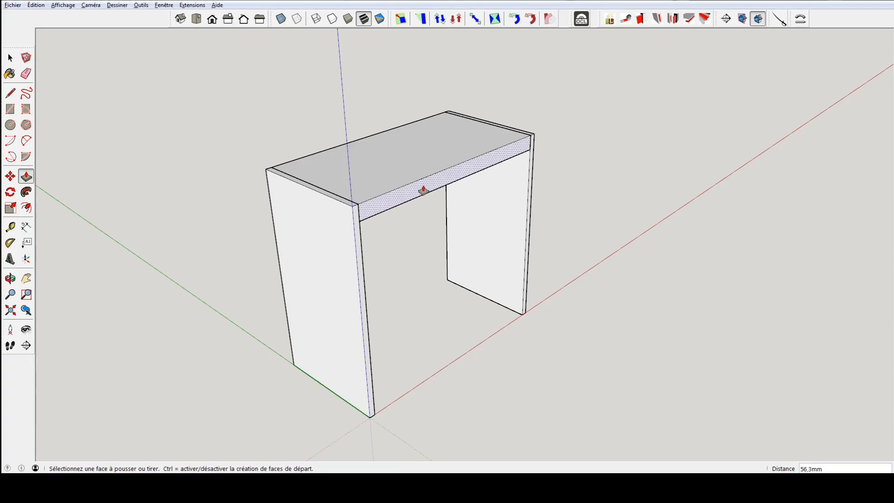
type("22")
key("Return")
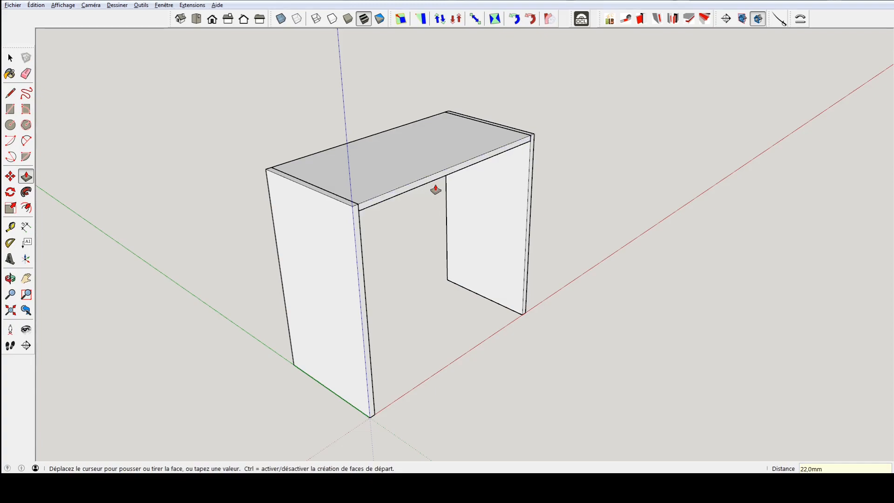
key("space")
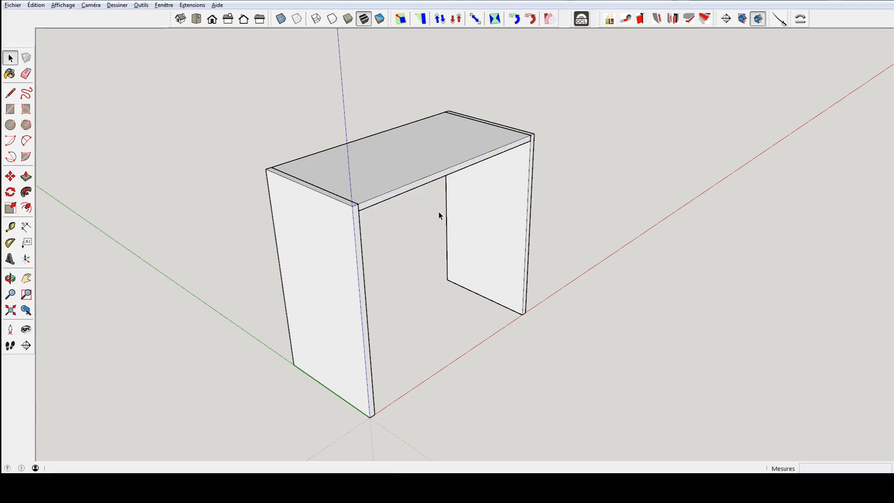
Select only the top panel's geometry between the sides and make it a component named PanoH.
left_click_drag(194, 71, 616, 234)
left_click_drag(611, 61, 428, 181)
left_click_drag(214, 211, 185, 248)
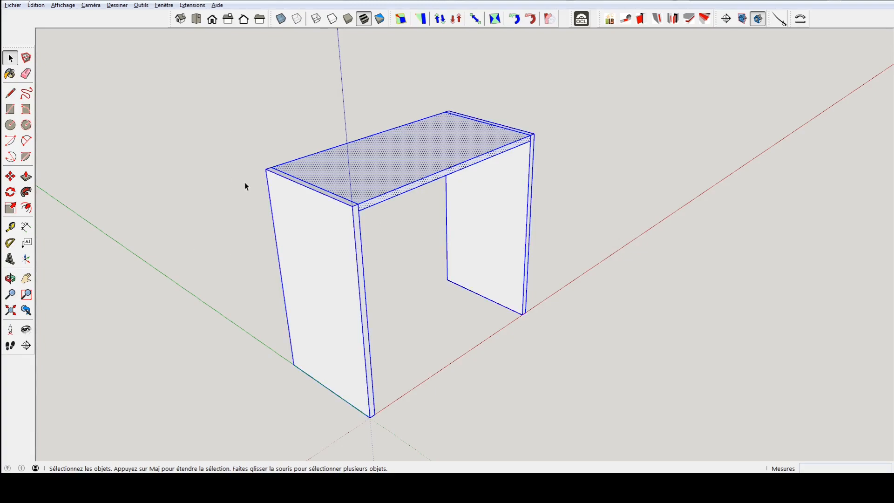
left_click_drag(138, 35, 599, 240)
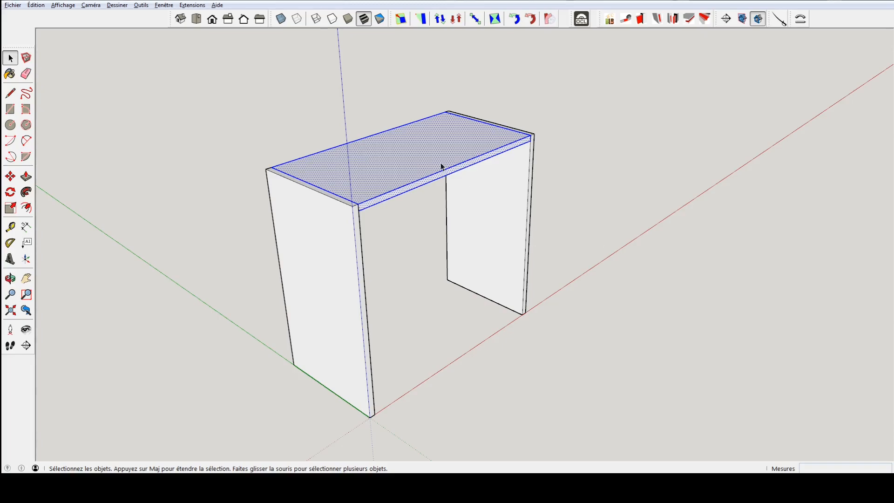
key("g")
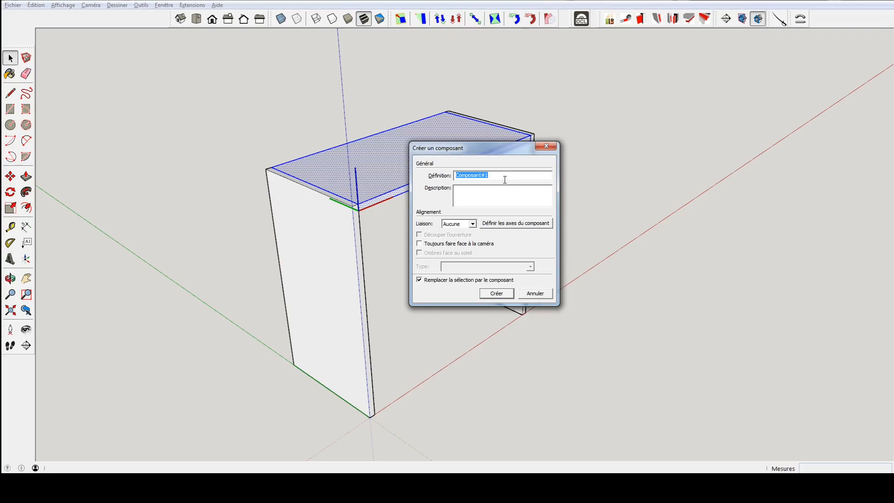
type("PanoH")
left_click(496, 294)
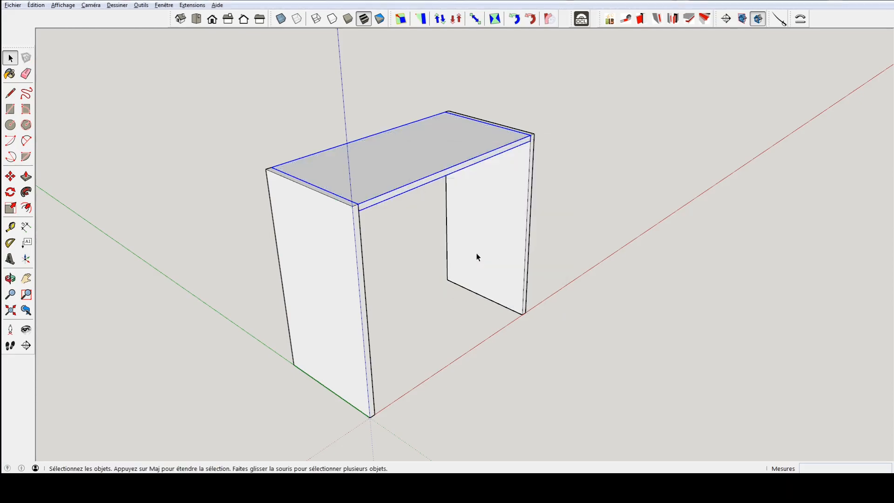
Check the dresser reference image in Google Drive, and copy the top panel vertically down to the second side panel's lower inner front corner.
mouse_move(528, 166)
middle_mouse_down()
mouse_move(544, 196)
mouse_move(471, 156)
middle_mouse_up()
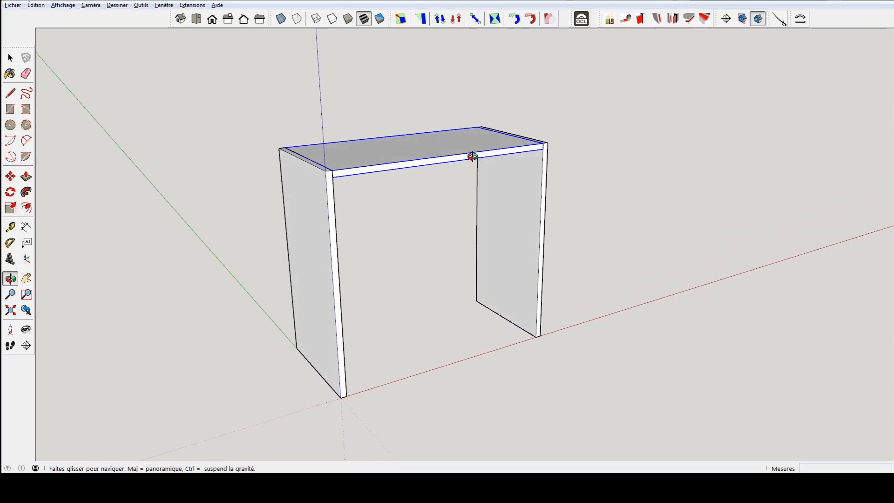
key("alt+Tab")
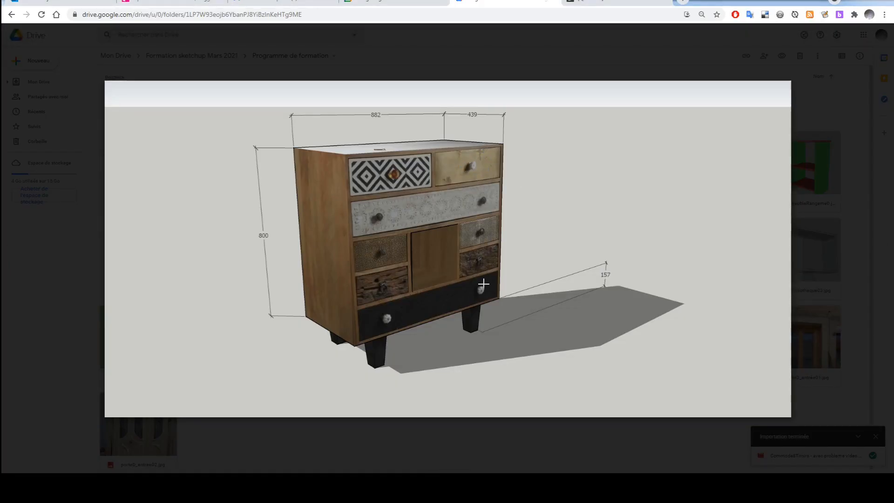
key("alt+Tab")
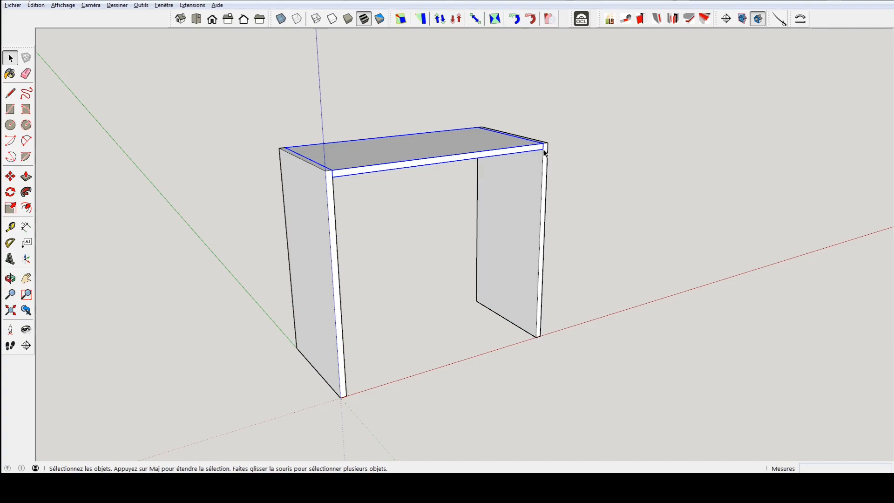
scroll(545, 153, "up", 3)
scroll(540, 153, "down", 1)
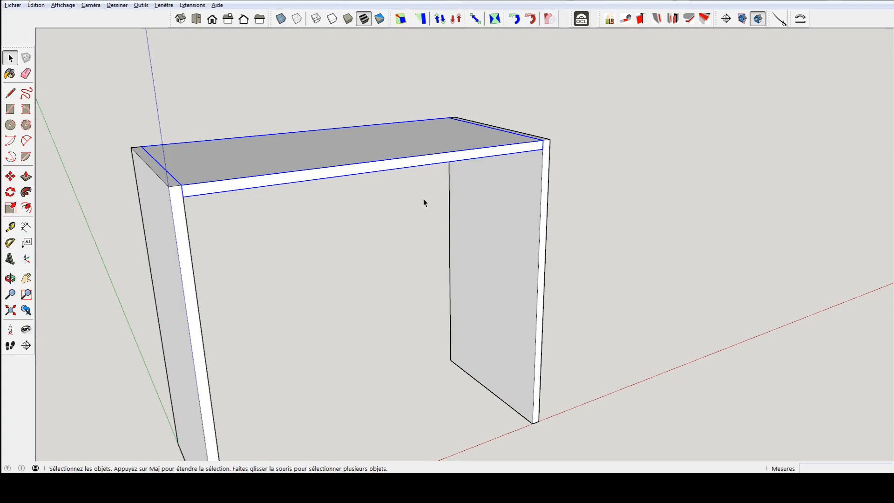
key("m")
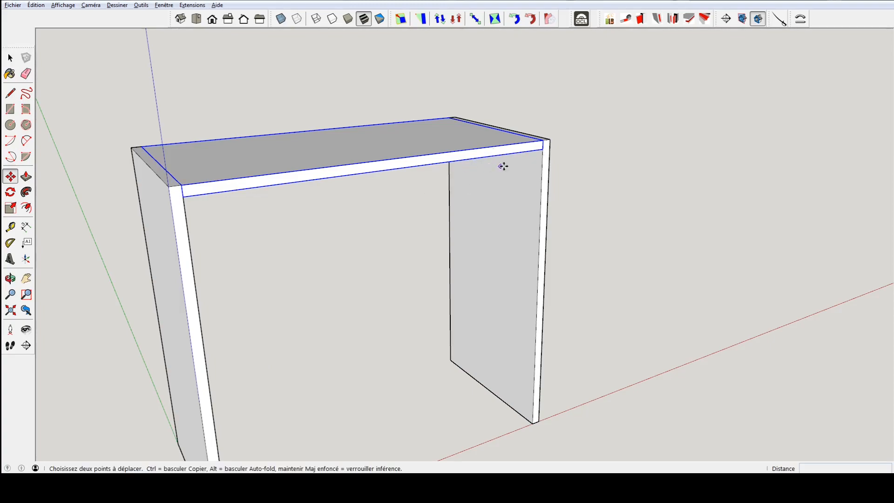
left_click(542, 147)
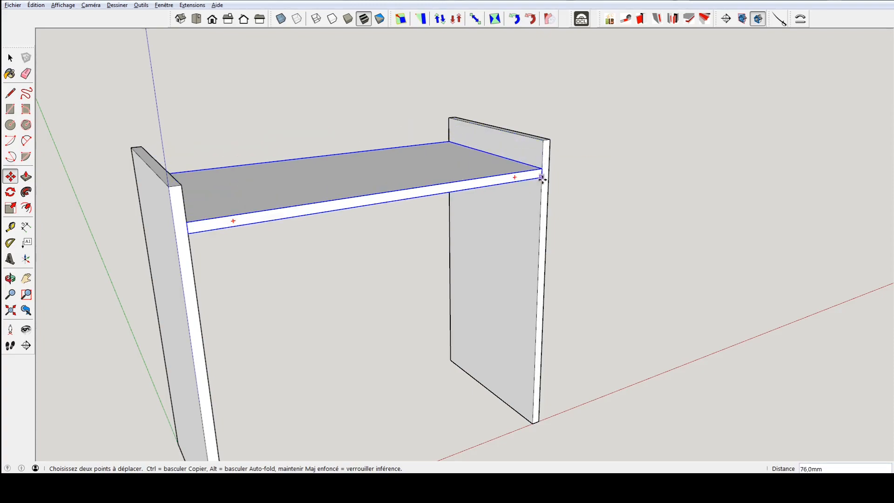
key("ctrl")
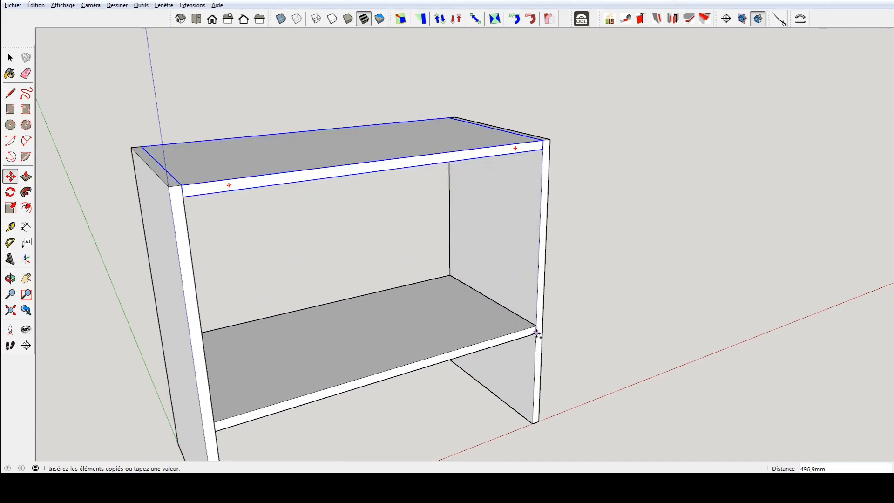
left_click(533, 423)
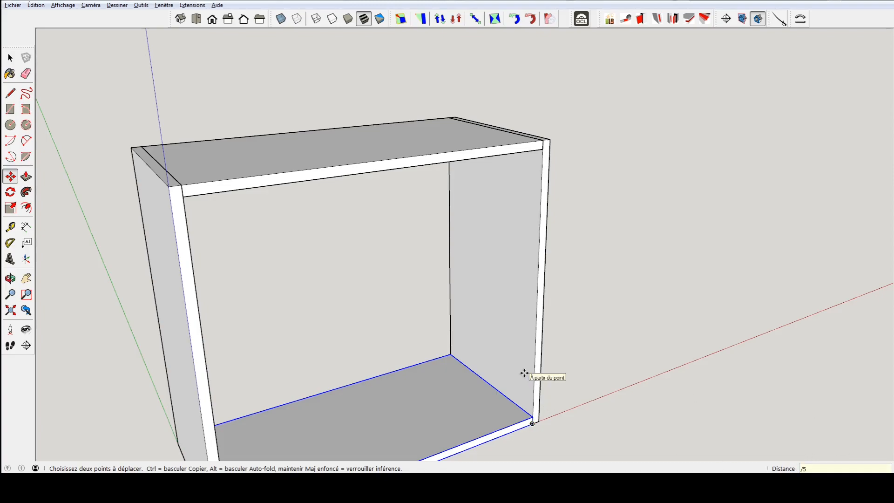
Divide the copy distance by 5 to fill in equally spaced shelves between the top and bottom panels.
type("5")
key("Return")
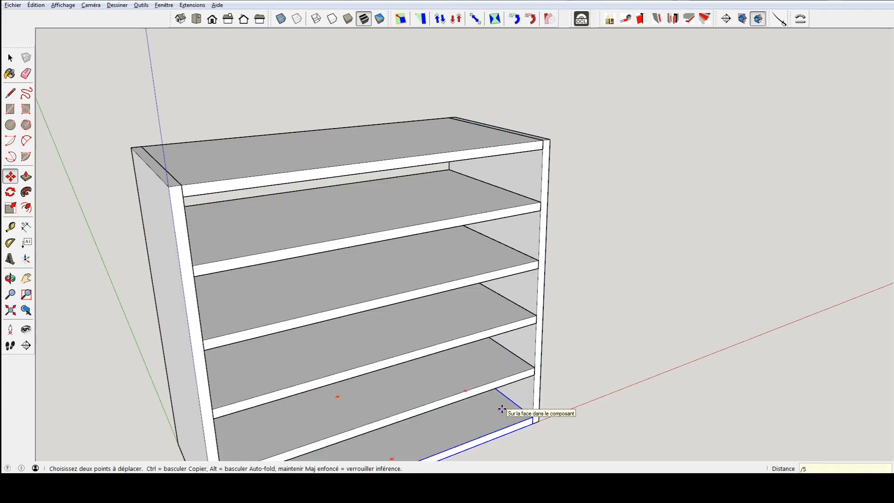
key("space")
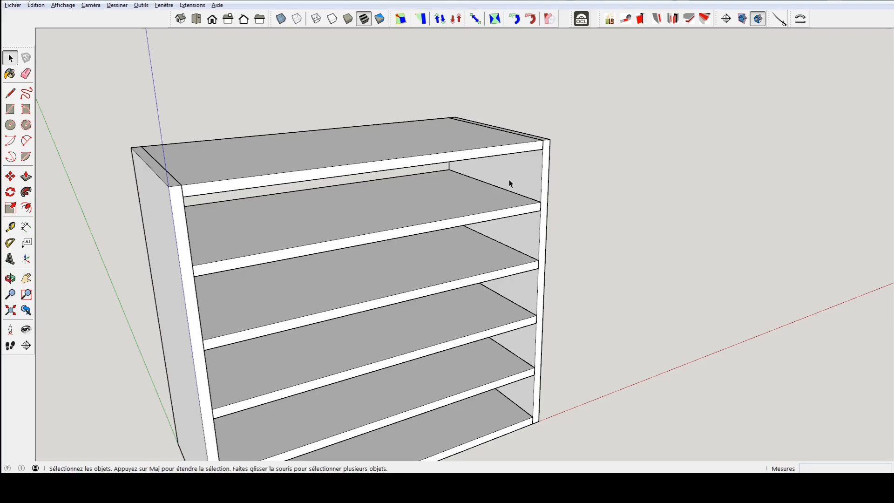
Open the top panel component for editing and hide the rest of the model.
scroll(379, 300, "down", 3)
middle_click_drag(379, 299, 497, 330)
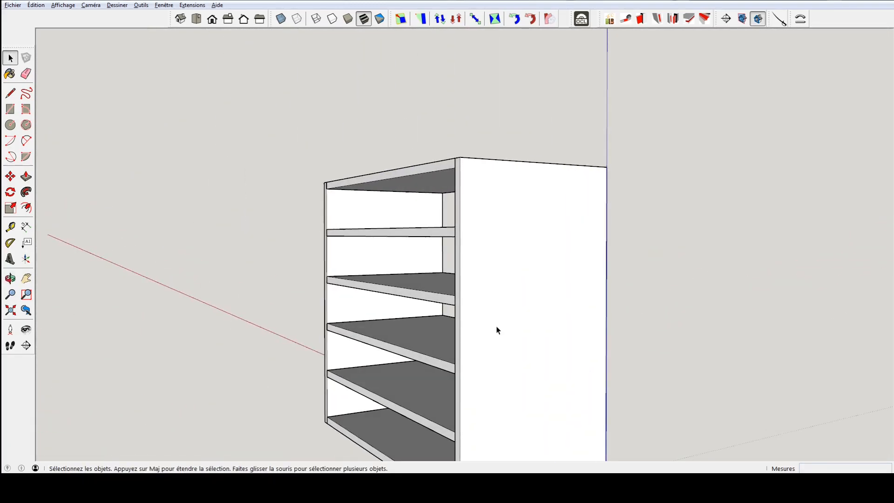
middle_click_drag(412, 356, 426, 181)
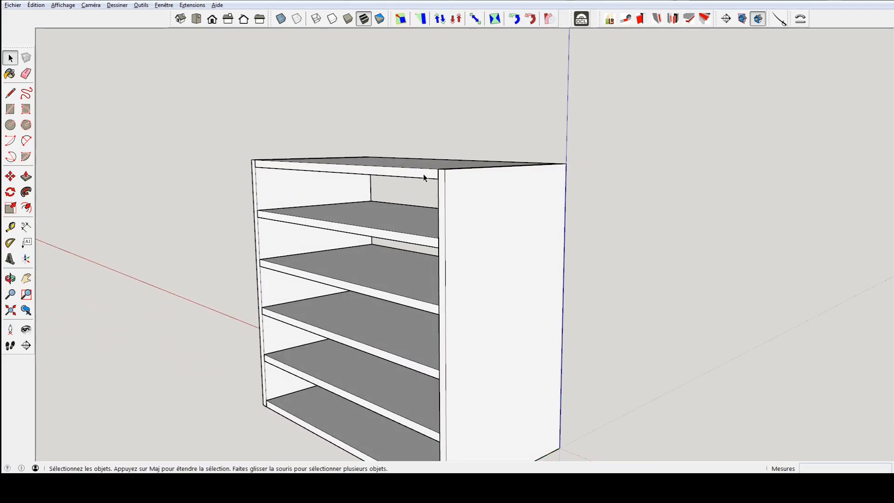
double_click(423, 176)
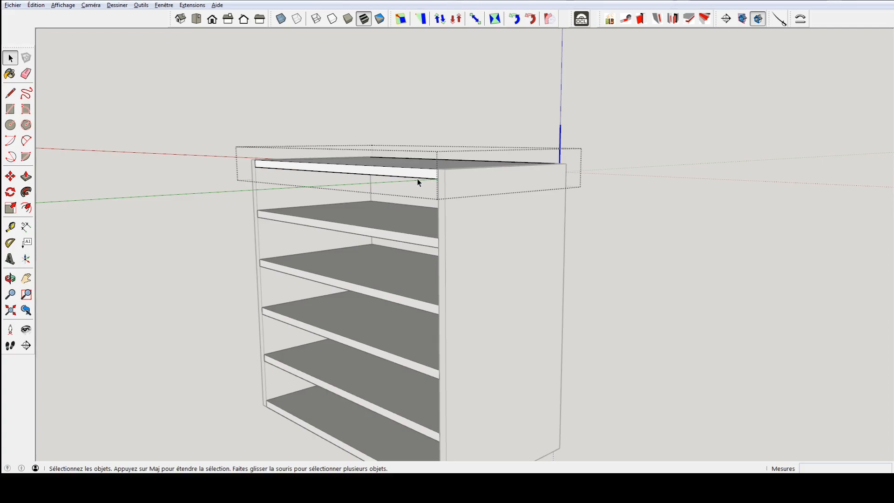
middle_click_drag(419, 180, 380, 195)
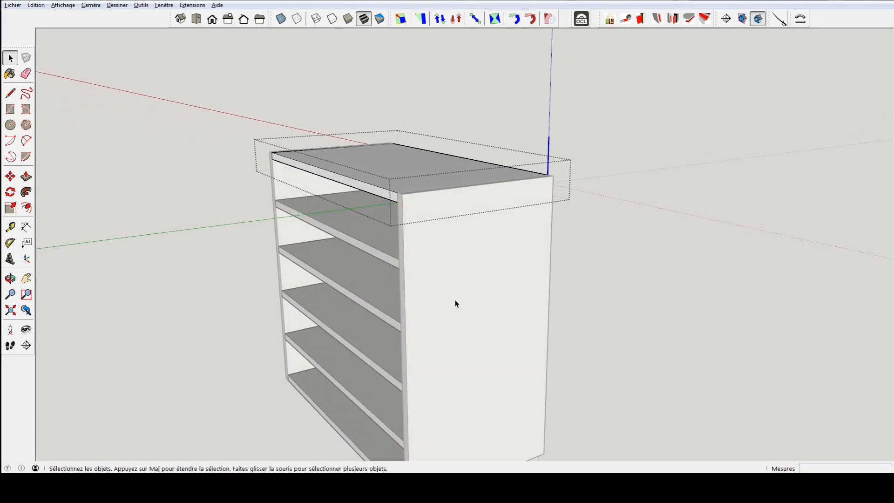
left_click(62, 5)
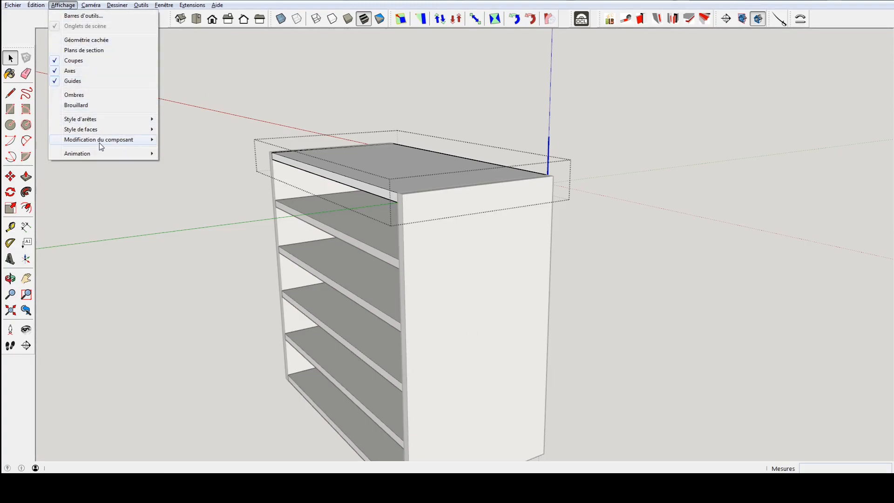
mouse_move(102, 145)
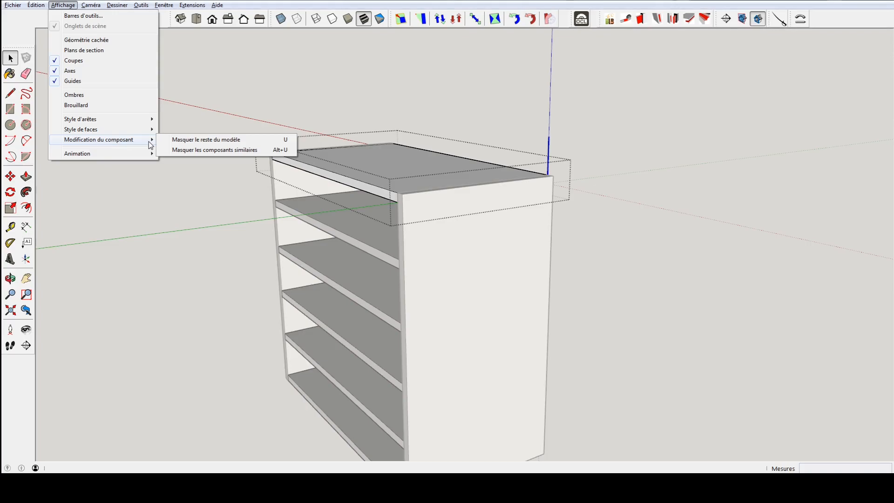
left_click(192, 139)
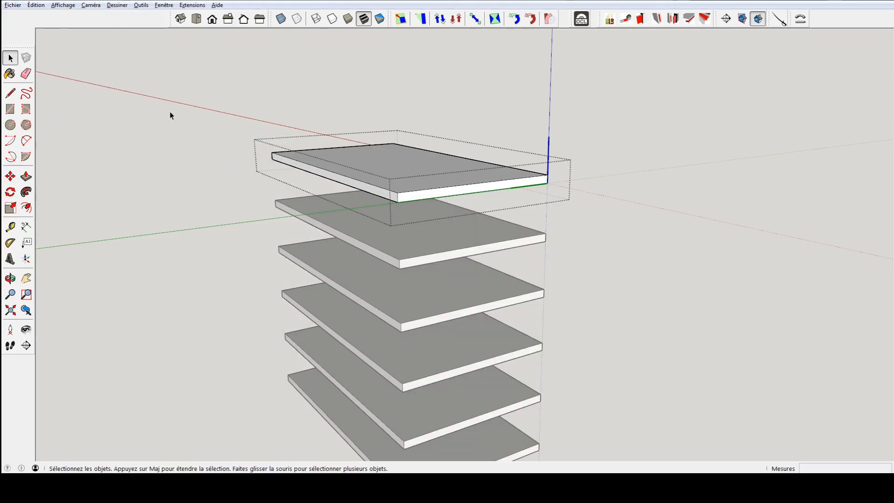
Show the rest of the model again and exit the top panel component.
left_click(63, 5)
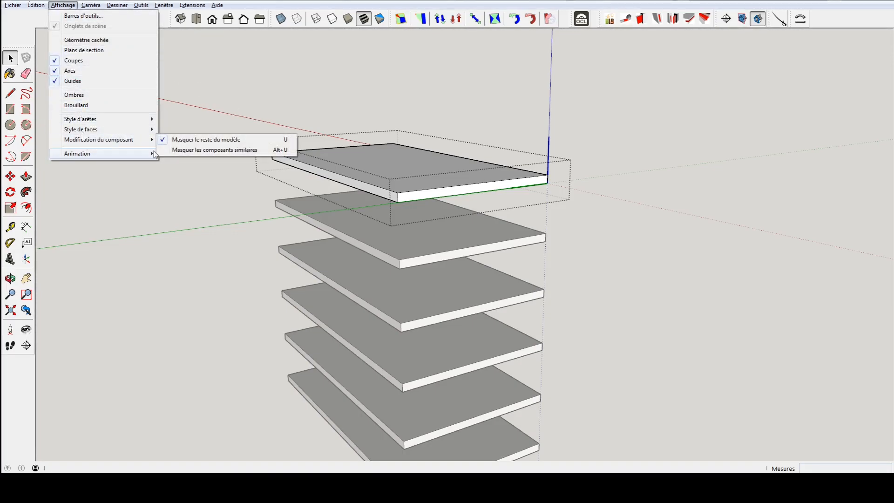
left_click(197, 141)
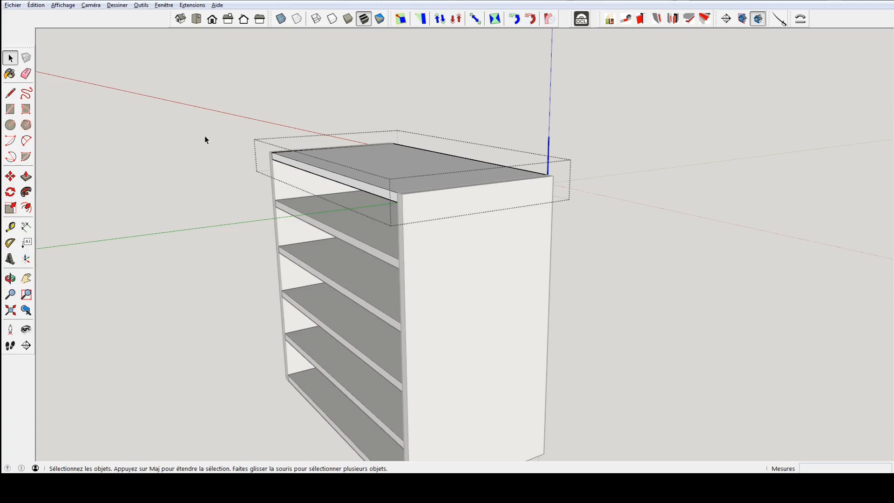
left_click(205, 136)
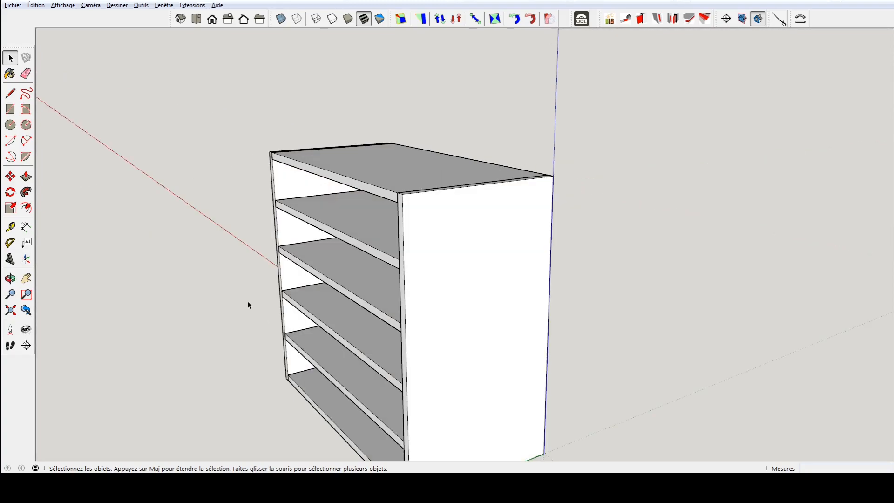
Look up the shortcut for hiding the rest of the model in the preferences by filtering the functions for "modè".
middle_click_drag(180, 232, 154, 135)
left_click(164, 5)
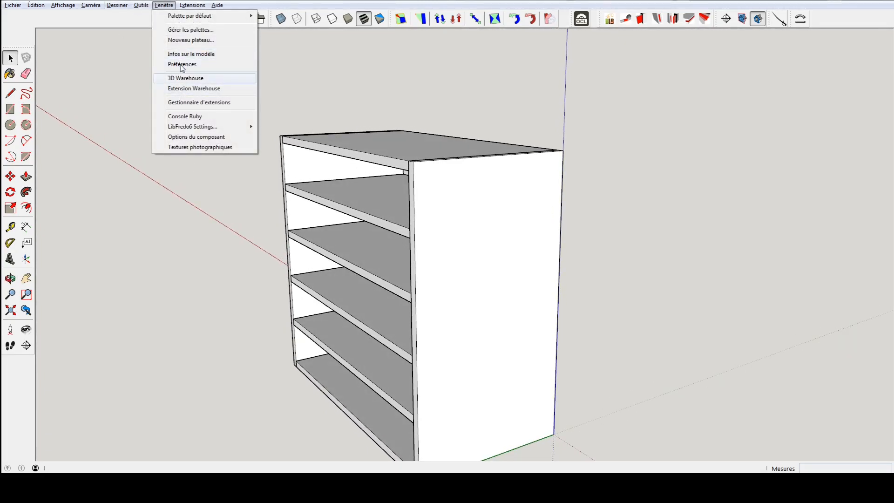
left_click(188, 65)
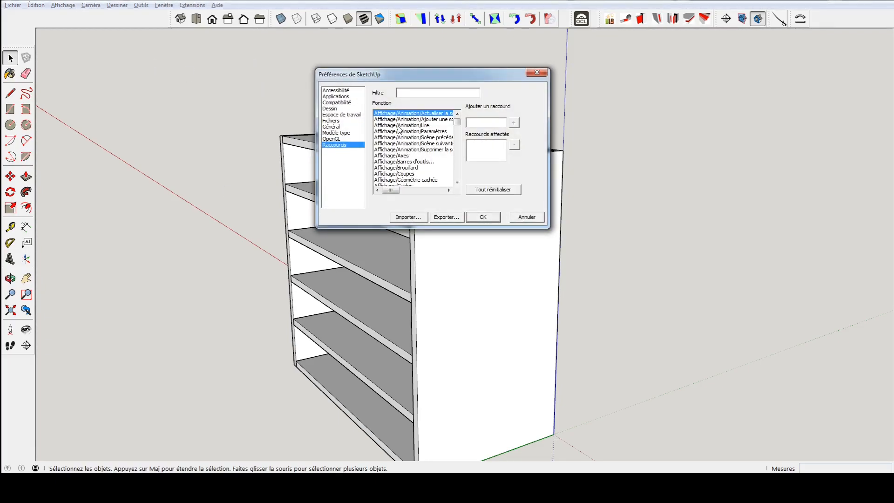
left_click(410, 93)
left_click(440, 95)
type("modè")
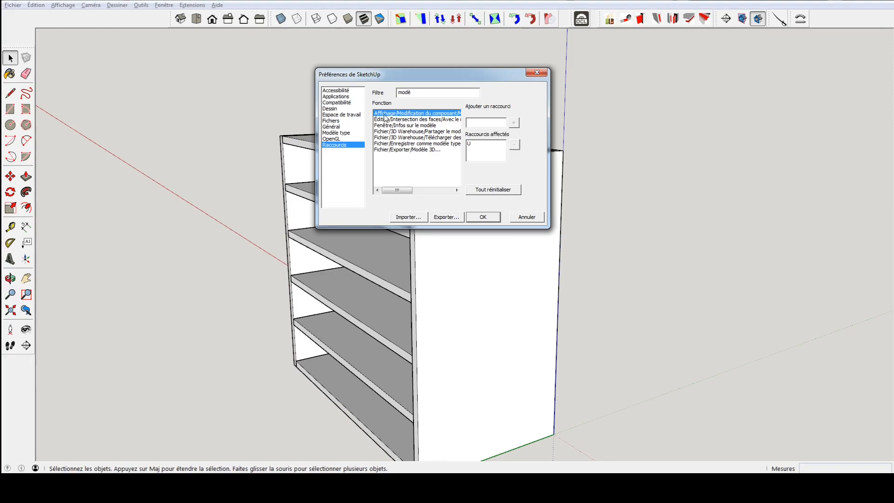
mouse_move(398, 190)
left_mouse_down()
mouse_move(436, 194)
mouse_move(399, 190)
left_mouse_up()
left_click(521, 220)
Open the top panel component for editing and isolate the linked shelves from the side panels.
double_click(386, 164)
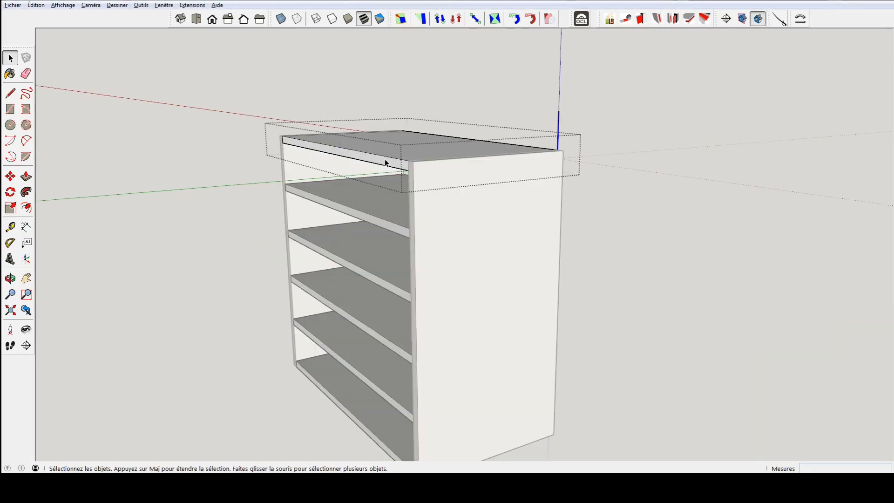
scroll(415, 173, "up", 2)
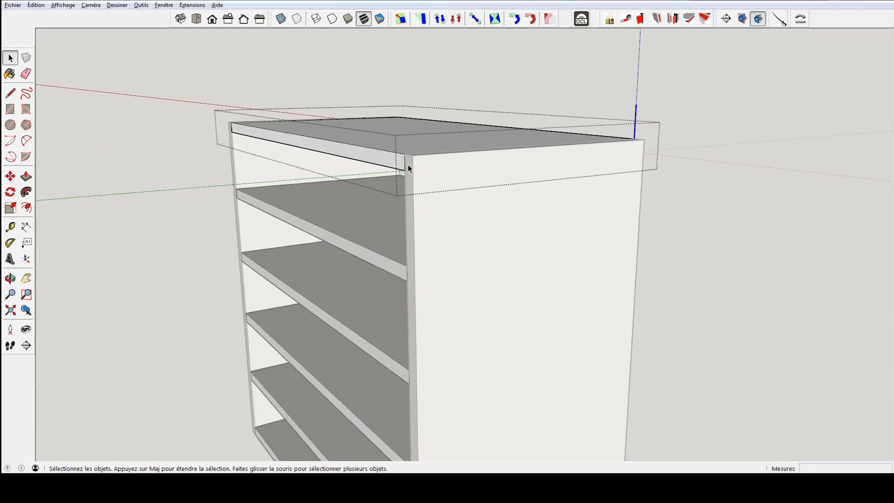
scroll(409, 165, "up", 5)
middle_click_drag(410, 166, 373, 164)
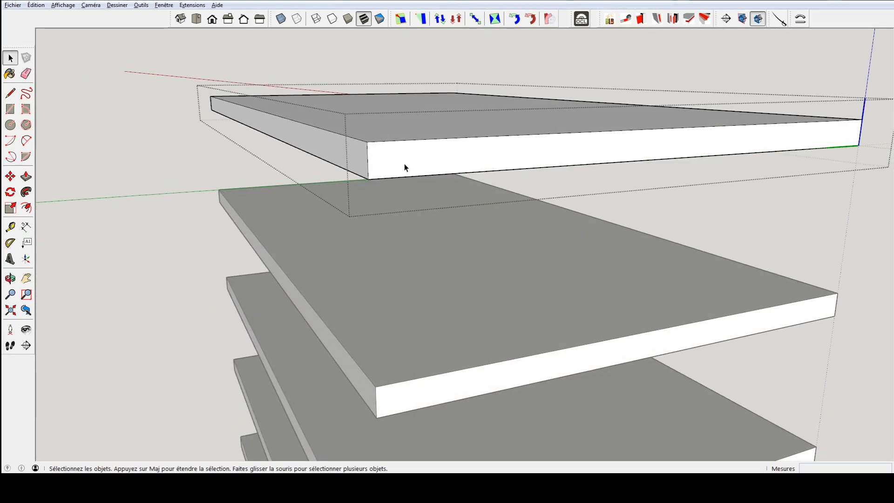
Place a vertical guide on the top panel's end face, 8 mm from its front edge.
key("t")
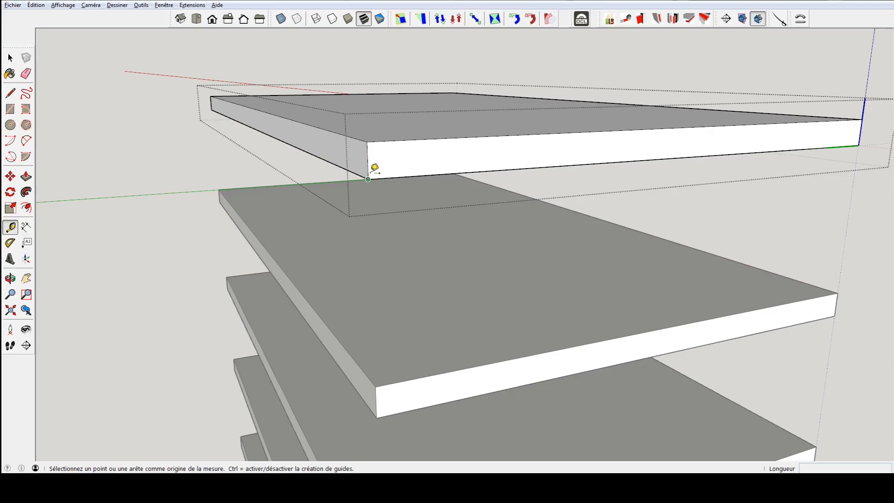
left_click(368, 170)
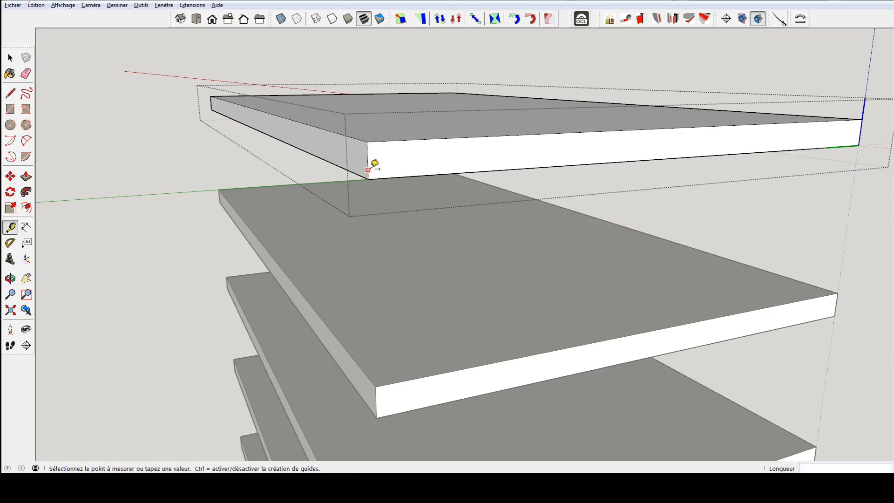
left_click(399, 169)
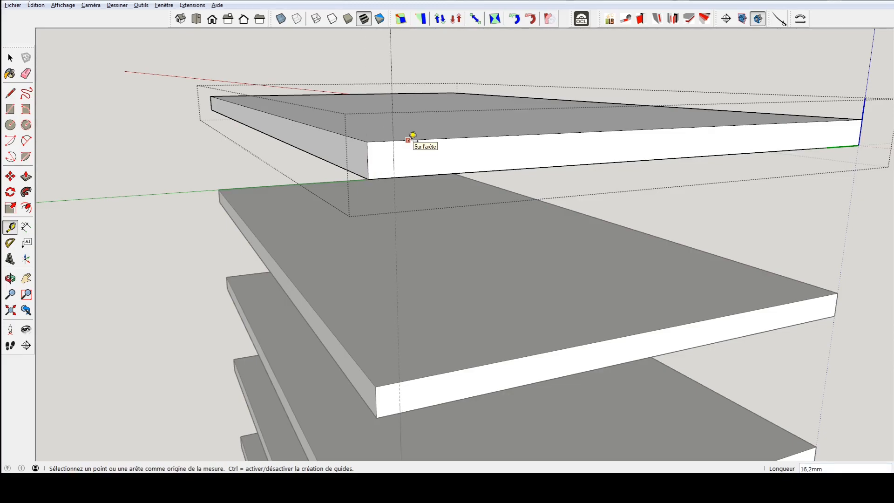
left_click(368, 152)
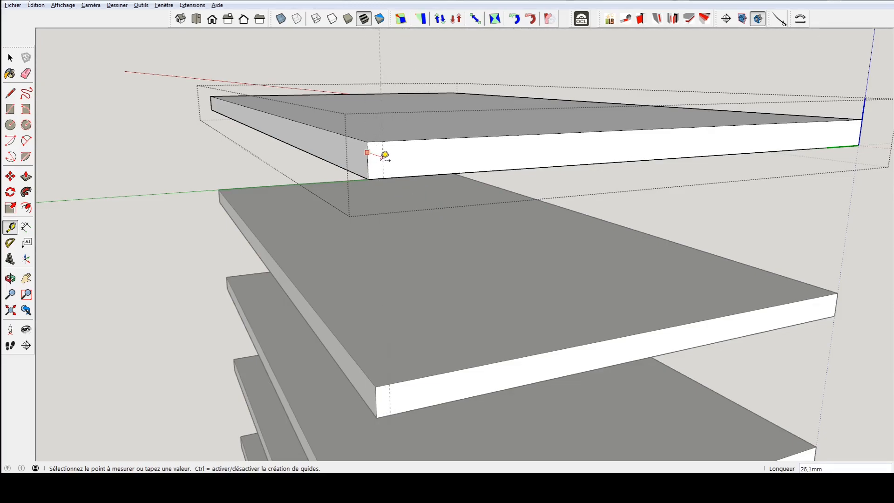
left_click(409, 146)
key("Return")
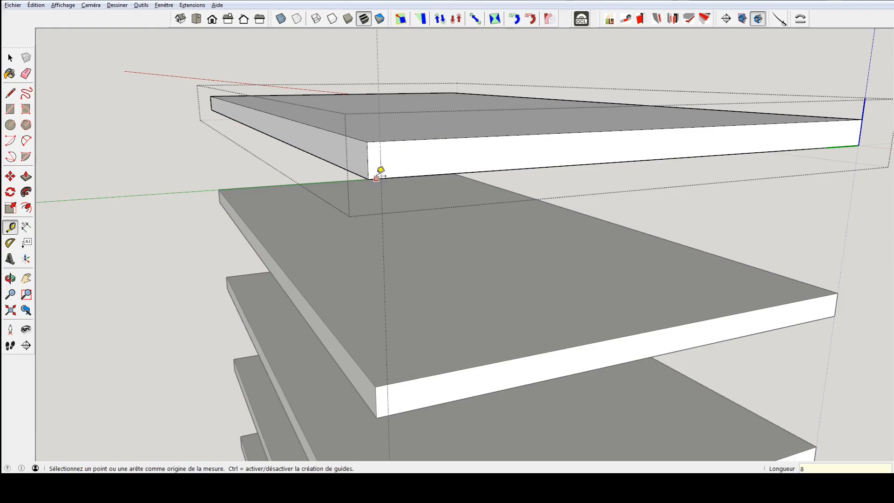
Draw a rectangle 6 mm wide and 10 mm high from the guide's foot on the panel's lower edge, and erase the guide.
scroll(390, 171, "up", 3)
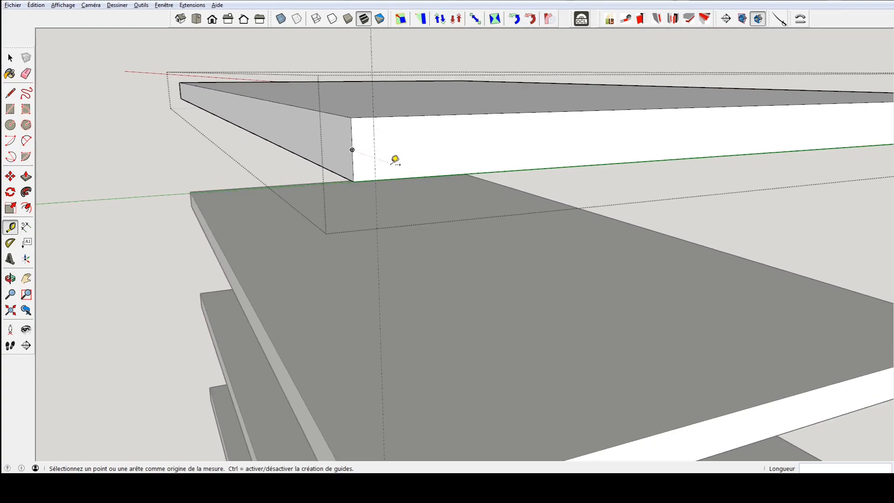
key("r")
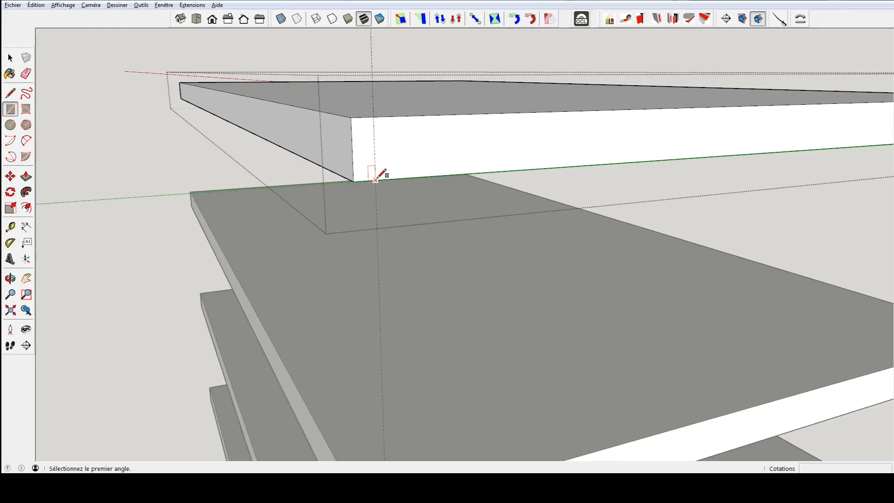
left_click(376, 179)
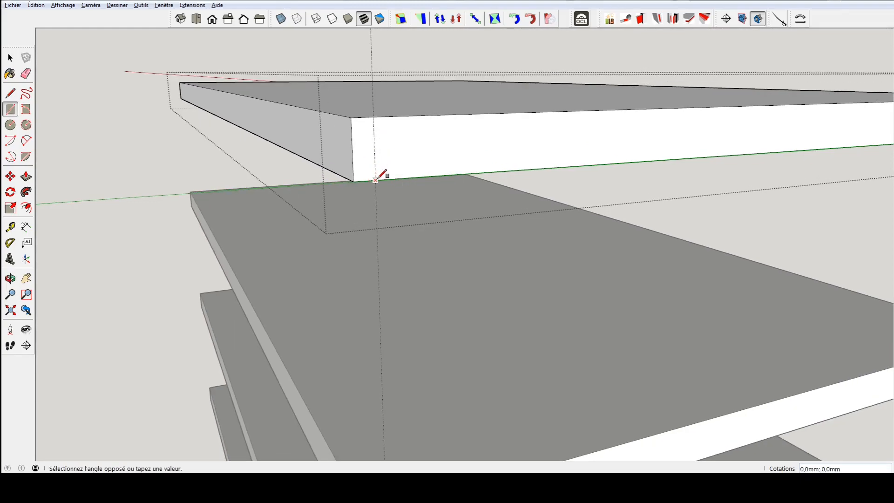
left_click(396, 136)
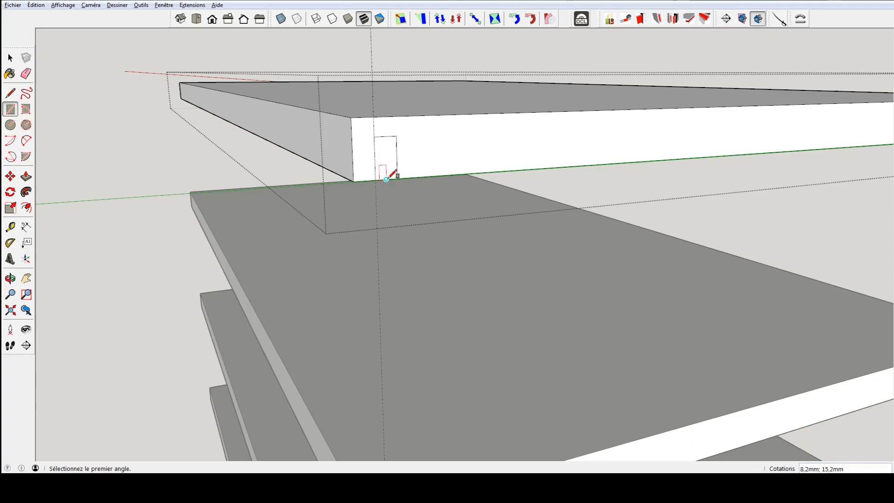
type("6;10")
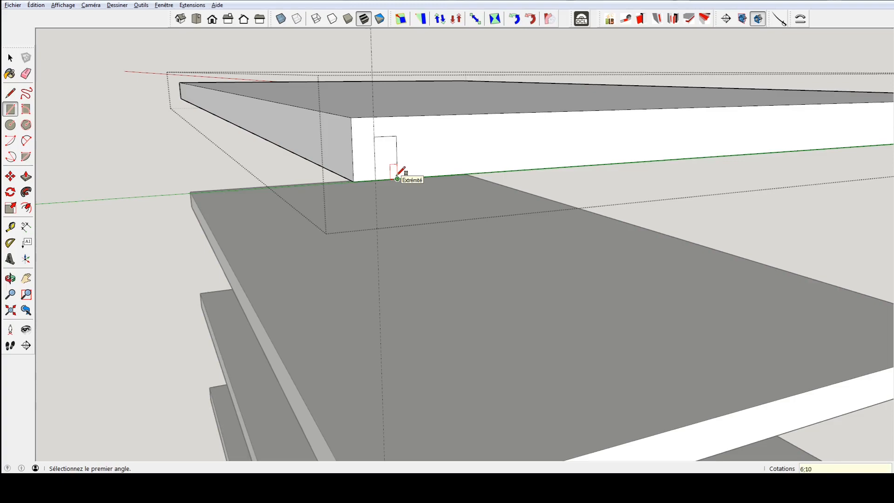
key("Return")
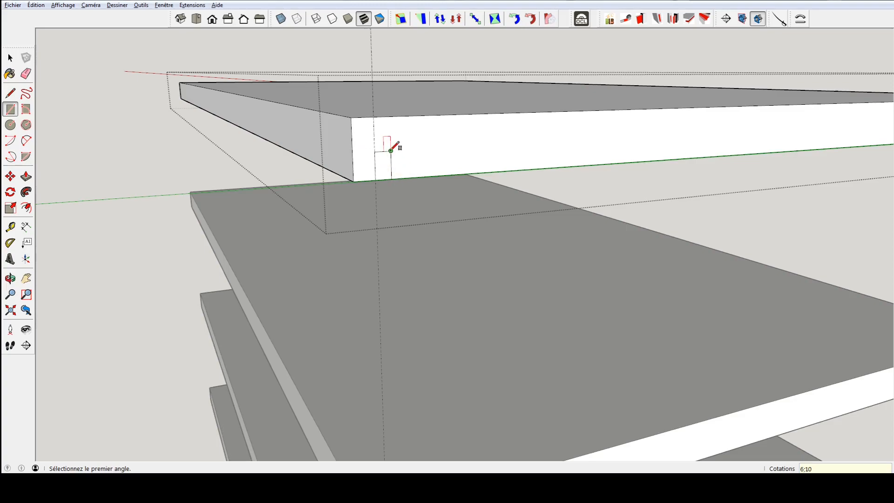
key("e")
left_click(372, 55)
middle_click_drag(372, 168, 360, 156)
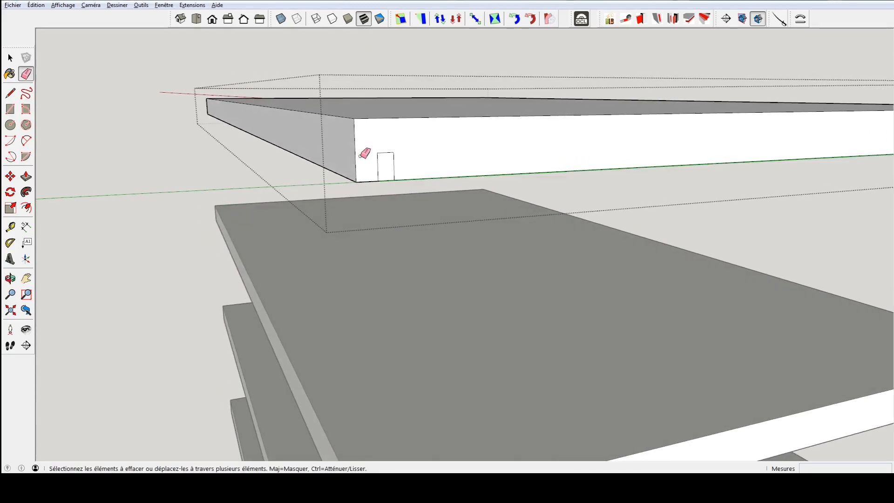
Push the small rectangle 836 mm through the panel's full length to cut a groove, and exit the component.
key("p")
left_click(386, 170)
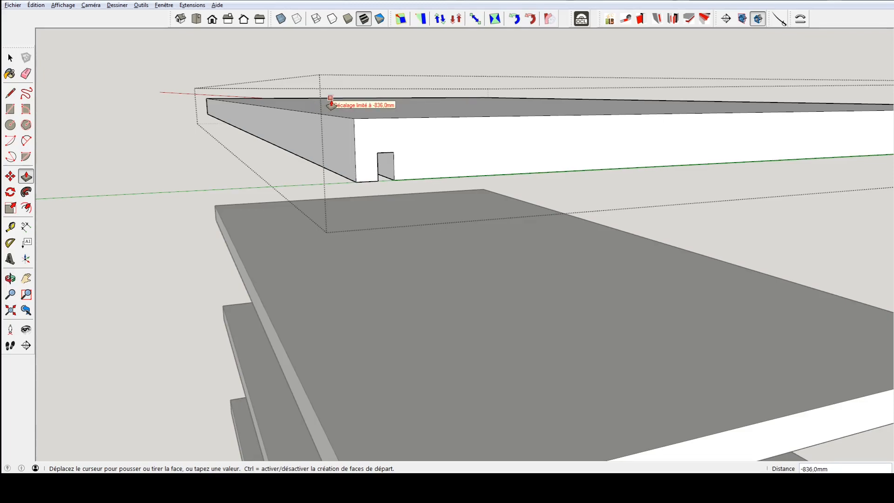
left_click(272, 207)
middle_click_drag(266, 186, 250, 86)
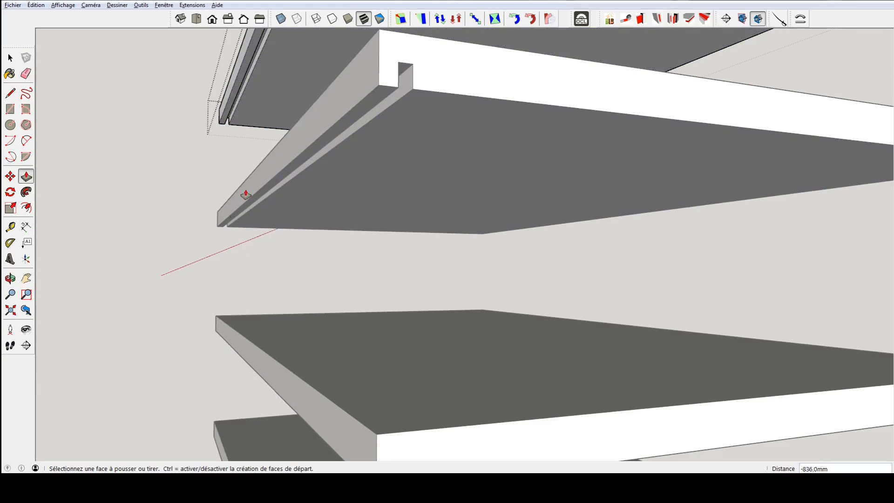
middle_click_drag(256, 193, 287, 180)
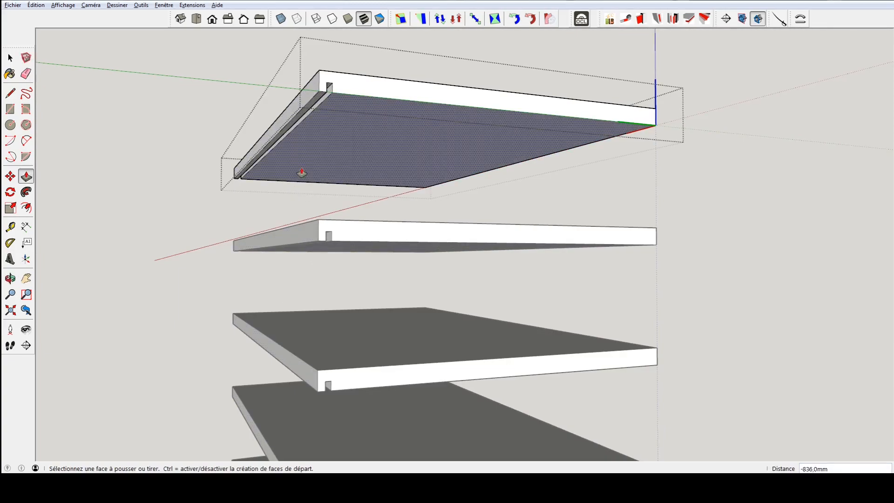
key("space")
left_click(195, 137)
Flip the dresser's bottom panel along its component's blue axis, and undo the flip.
middle_click_drag(251, 149, 373, 250)
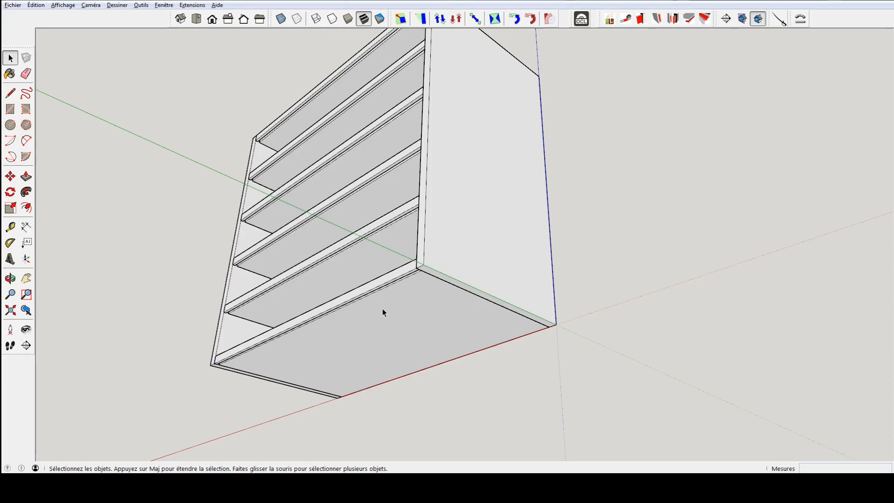
middle_click_drag(381, 307, 458, 310)
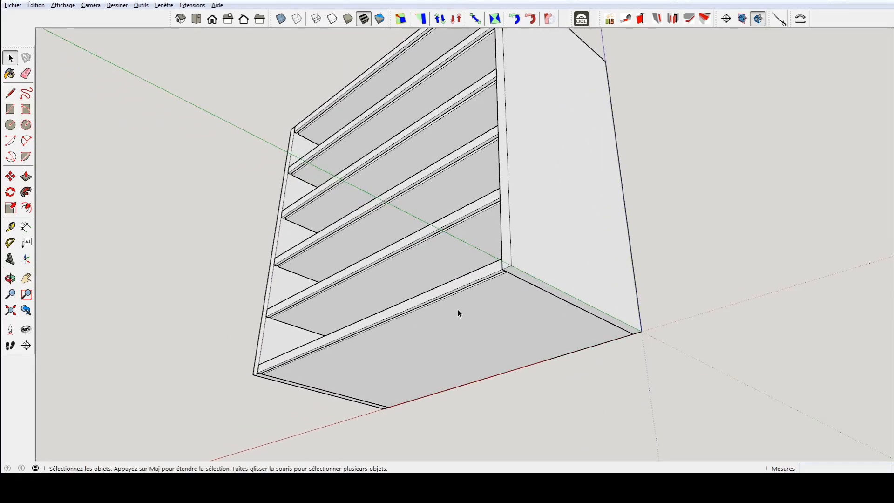
left_click(438, 309)
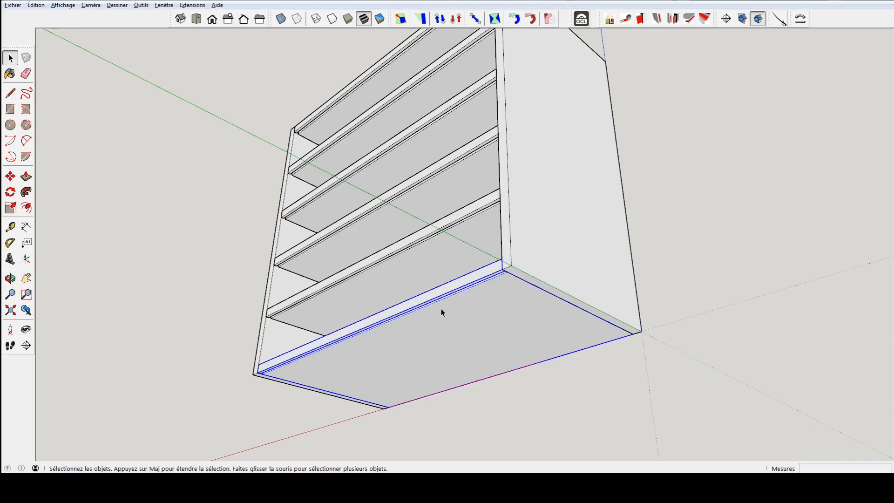
right_click(441, 309)
mouse_move(464, 228)
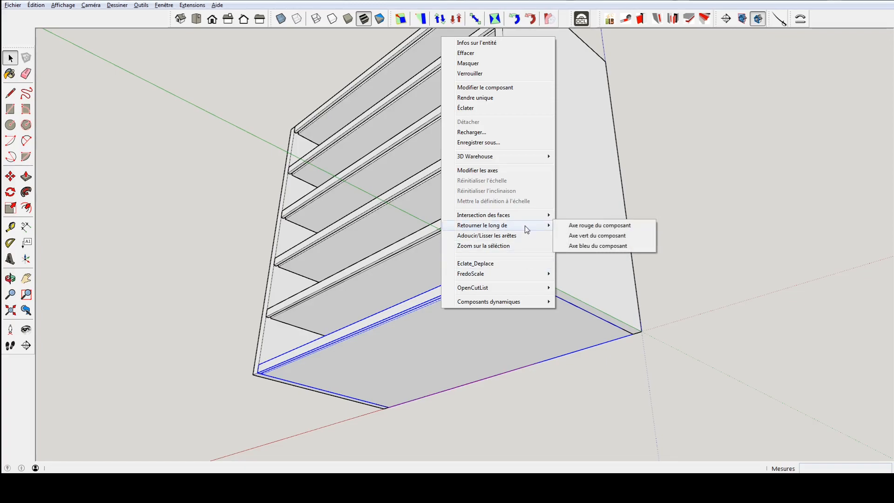
left_click(588, 247)
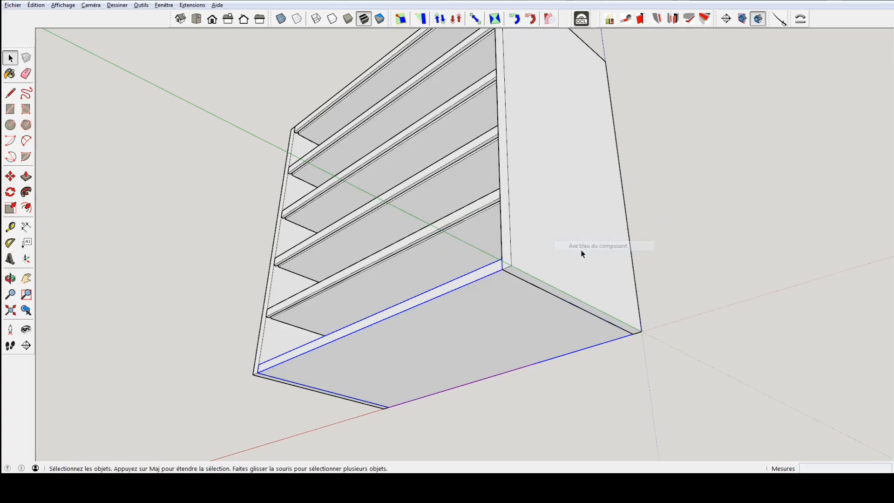
middle_click_drag(459, 283, 454, 242)
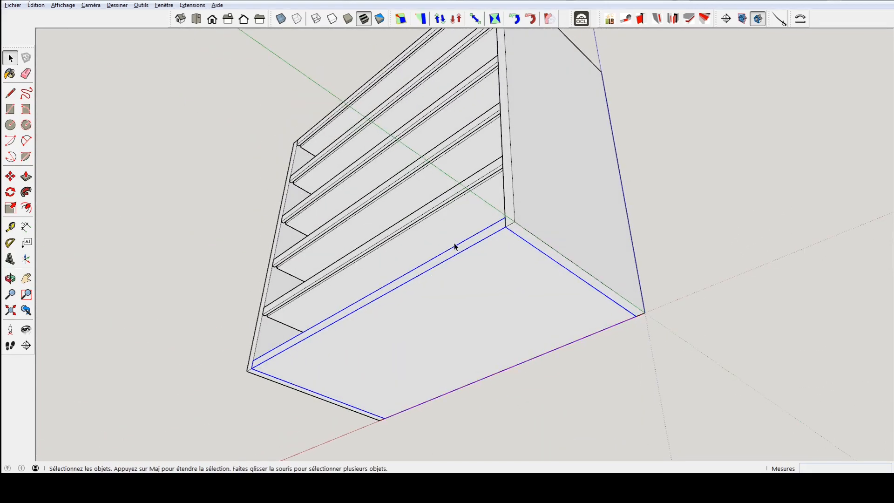
left_click(455, 242)
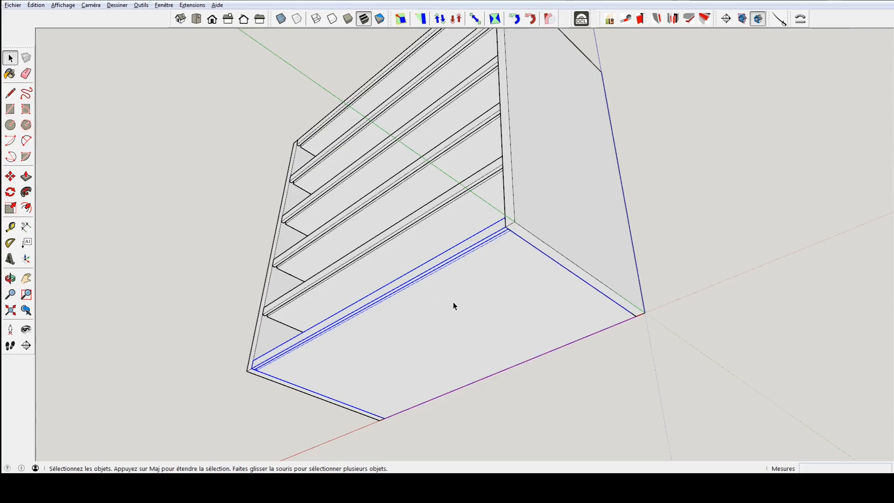
Mirror the bottom panel upside down by scaling it along the blue axis with a factor of -1.
key("s")
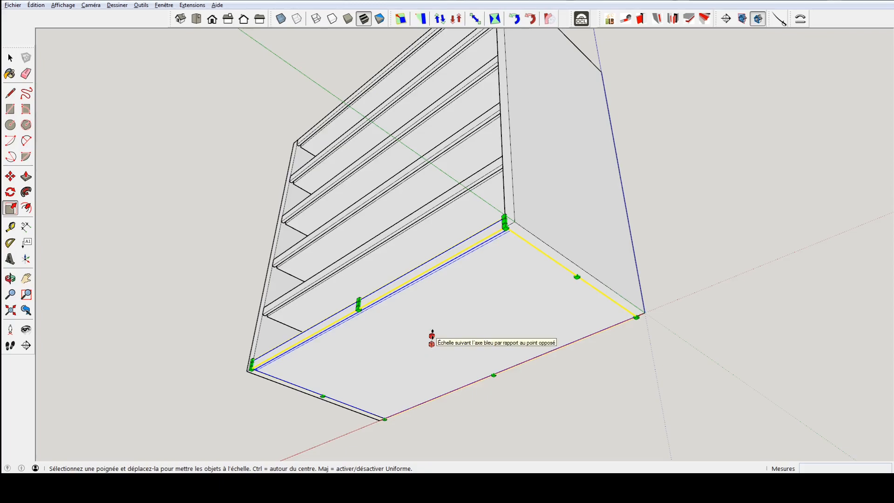
middle_click_drag(404, 341, 461, 404)
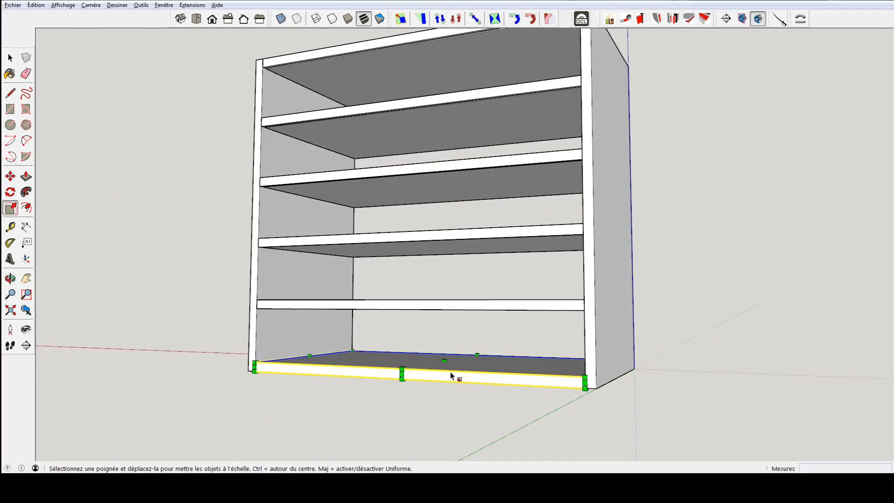
middle_click_drag(445, 365, 424, 349)
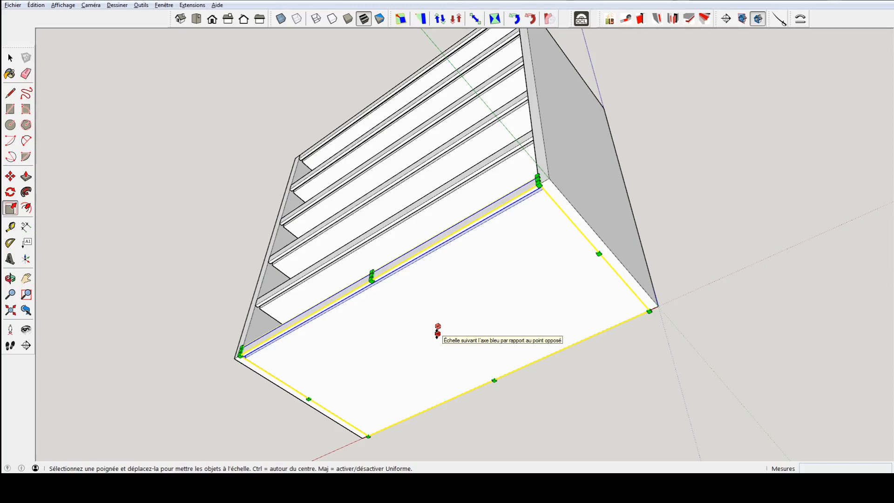
left_click_drag(438, 333, 414, 245)
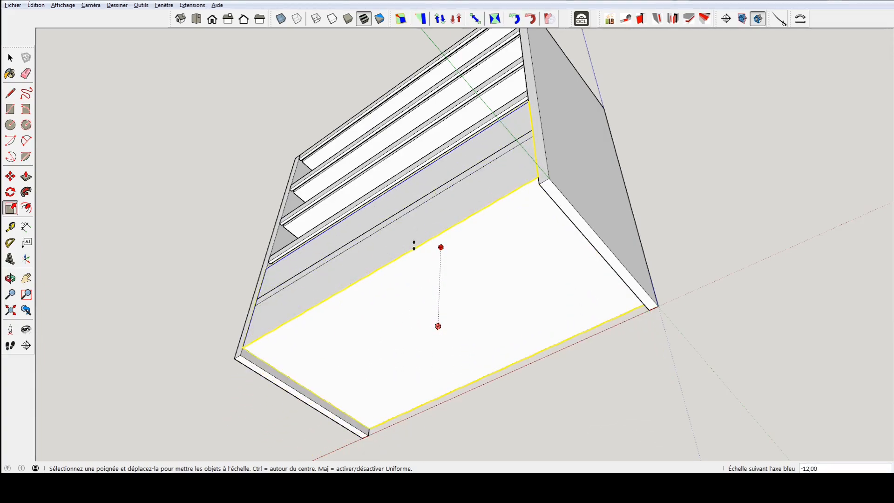
left_click_drag(415, 246, 415, 245)
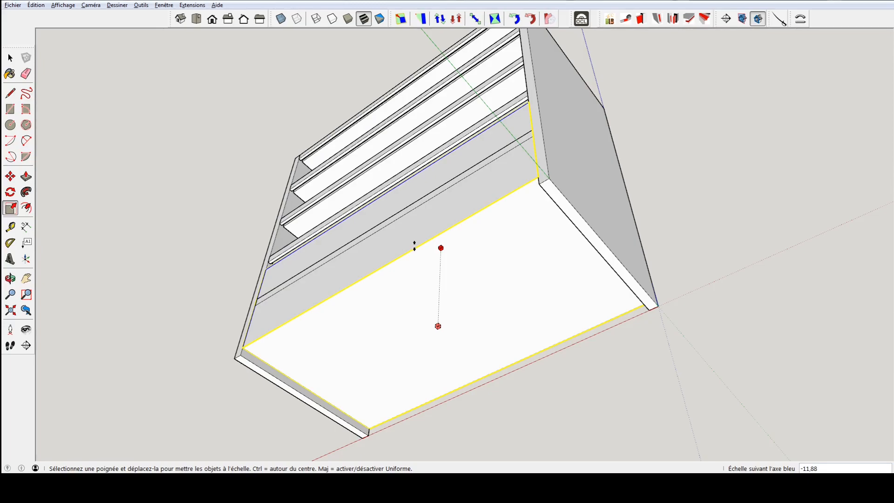
left_click_drag(415, 246, 437, 287)
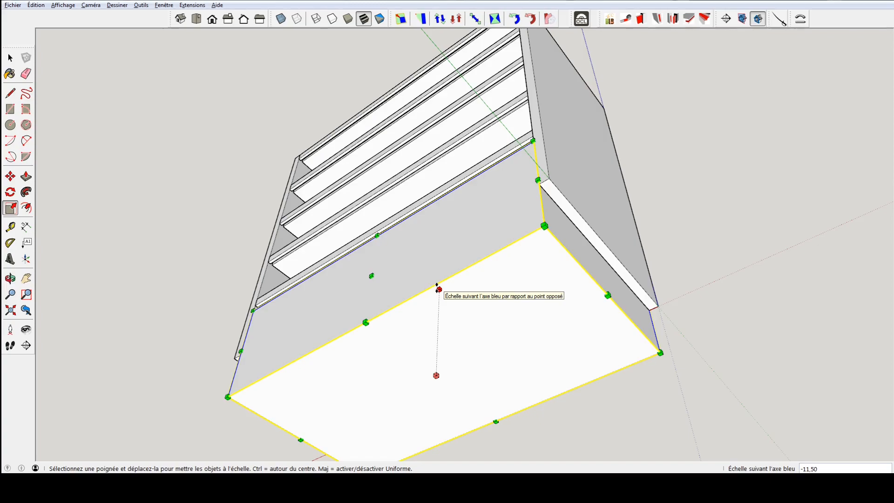
key("Return")
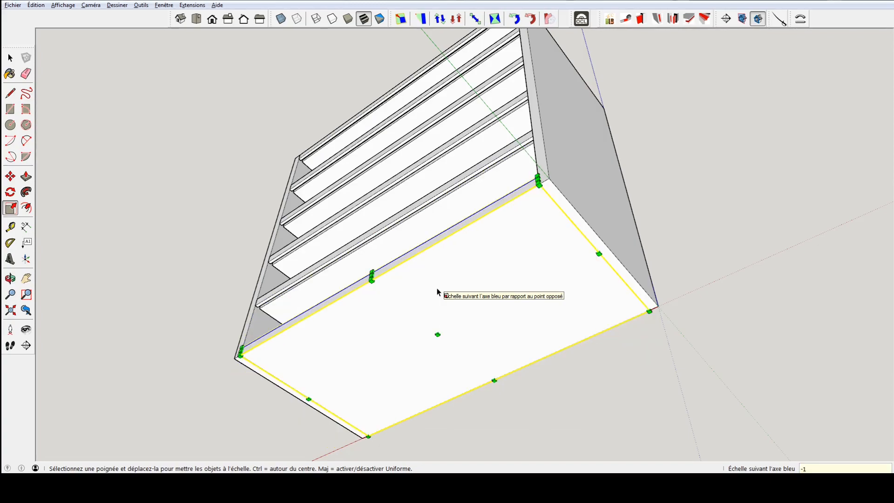
middle_click_drag(405, 292, 379, 407)
scroll(391, 386, "up", 3)
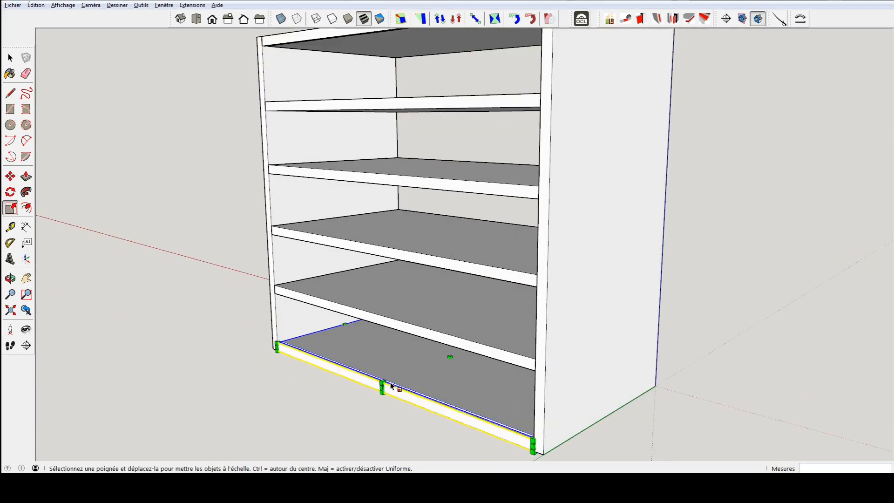
Open the component of the shelf just above the bottom panel to examine its axes, and exit it.
key("space")
left_click(494, 323)
middle_click_drag(494, 323, 470, 309)
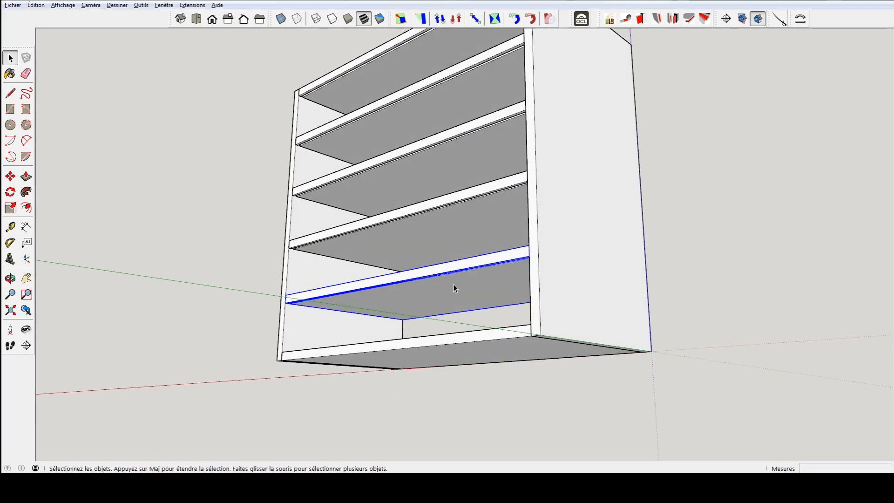
middle_click_drag(479, 286, 522, 287)
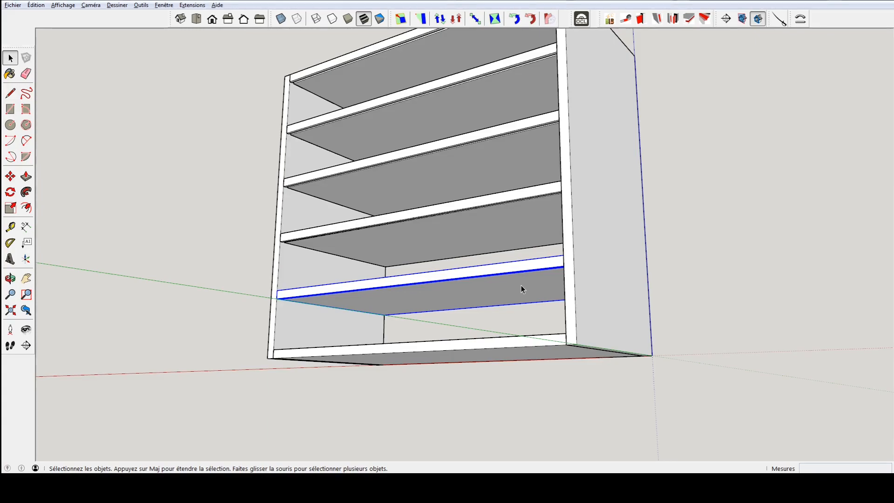
double_click(521, 285)
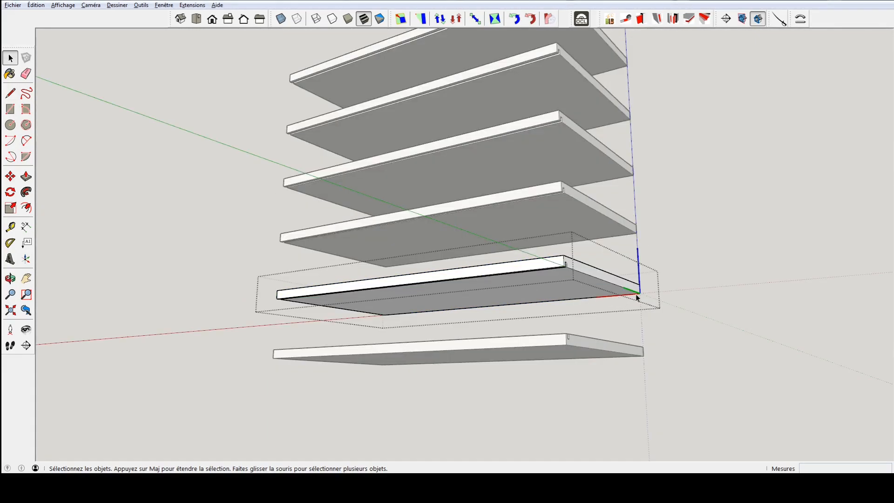
left_click(705, 313)
middle_click_drag(683, 360, 413, 363)
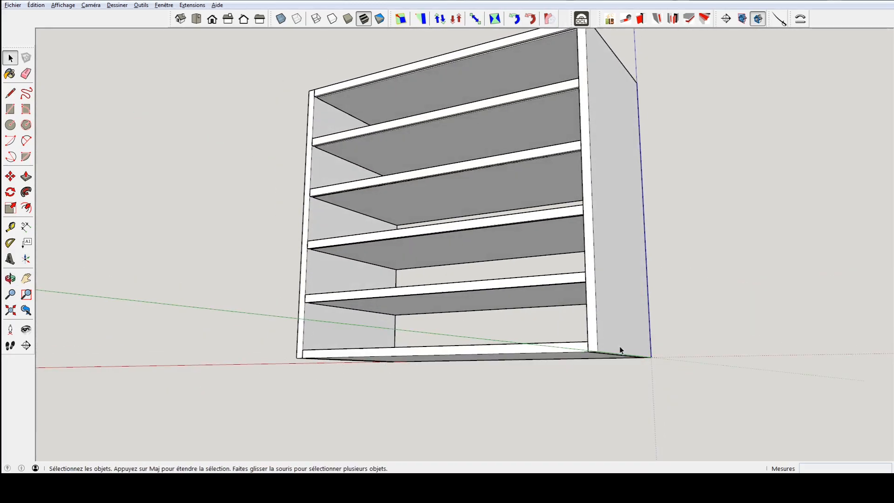
Copy the shelf just above the bottom panel to a free spot in front of the dresser.
middle_click_drag(607, 326, 605, 363)
left_click(543, 313)
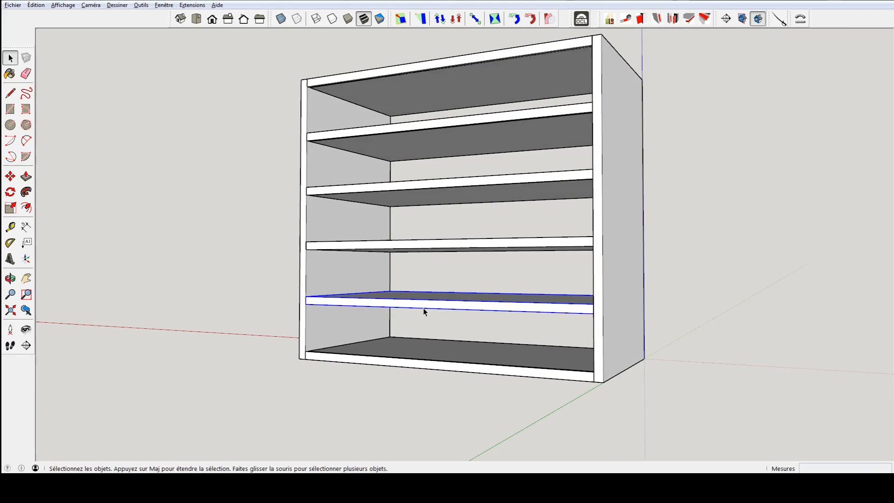
key("m")
left_click(553, 307)
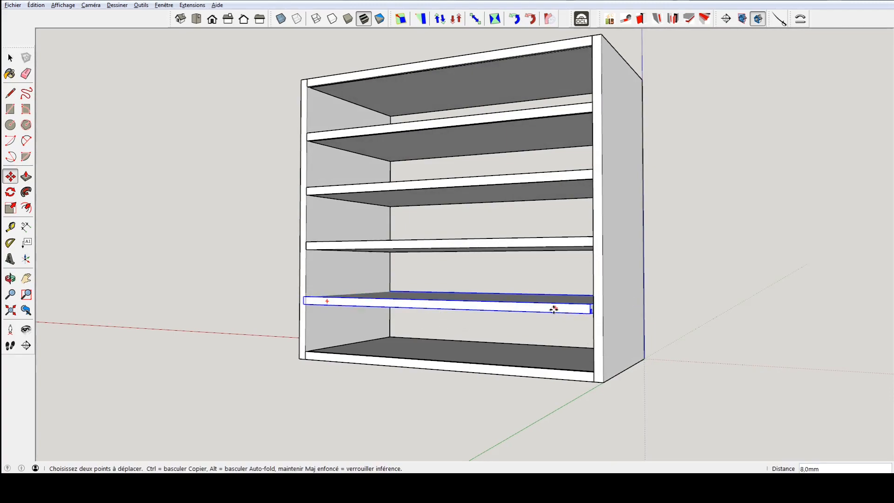
left_click(175, 316)
middle_click_drag(176, 316, 320, 325)
scroll(313, 335, "down", 3)
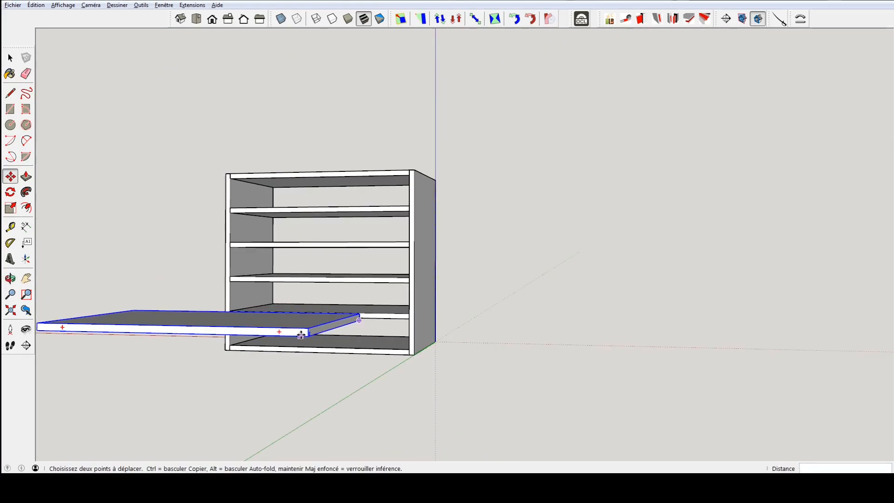
Rotate the copied shelf 90° so it stands upright, and deselect it.
key("q")
left_click(269, 331)
left_click(231, 329)
left_click(274, 312)
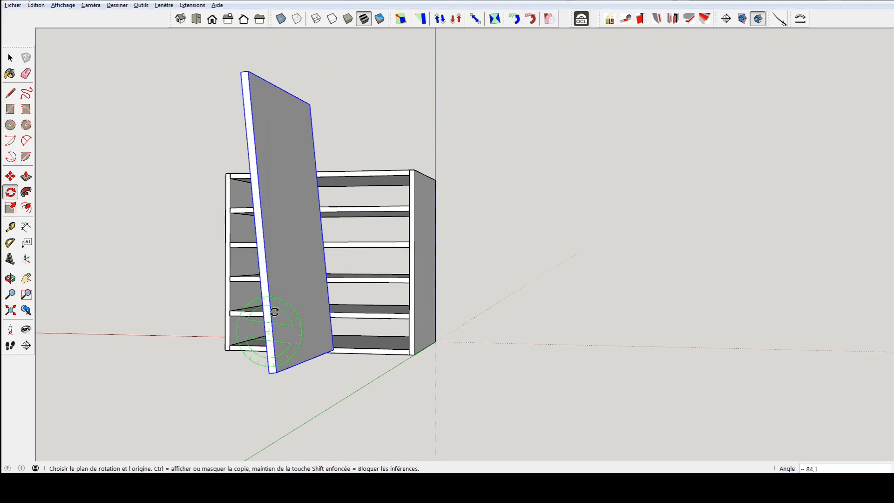
type("90")
key("Return")
key("space")
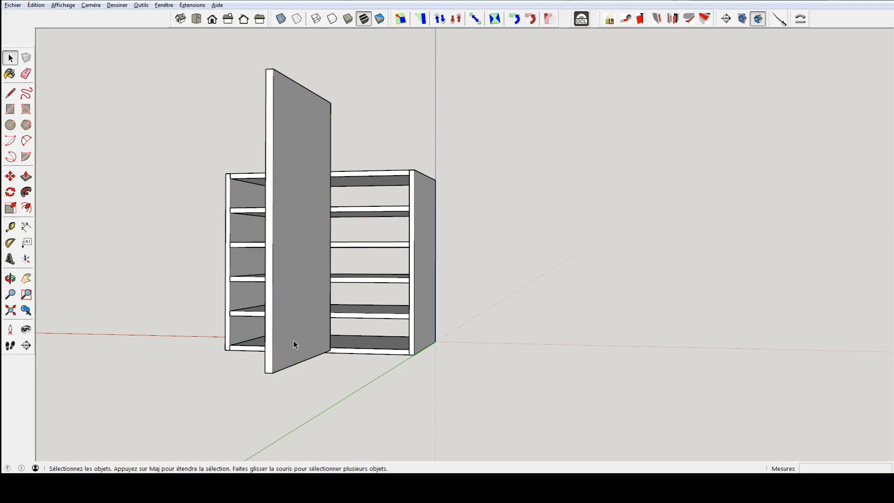
Flip the upright shelf copy along its component's red axis.
middle_click_drag(281, 314, 415, 330)
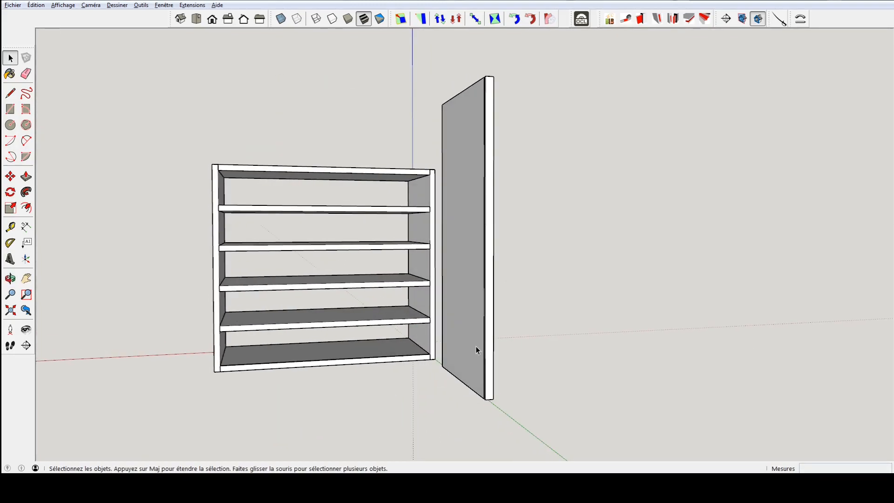
middle_click_drag(476, 346, 529, 354)
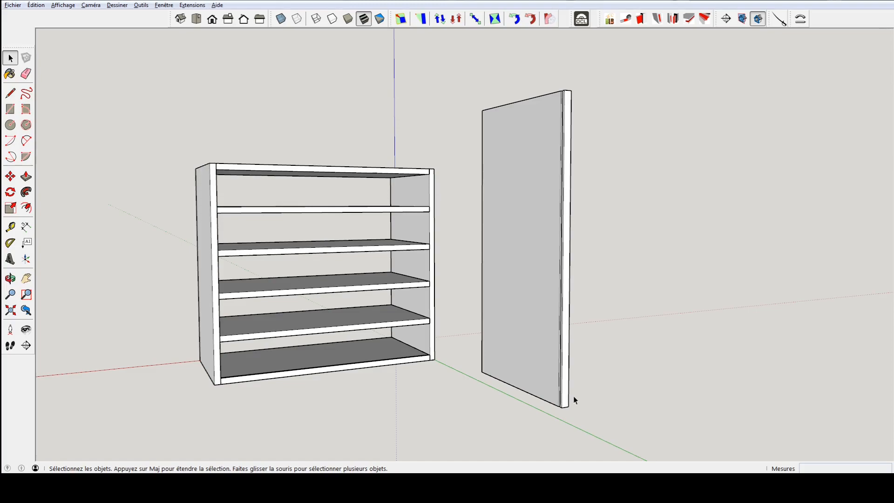
middle_click_drag(465, 312, 415, 292)
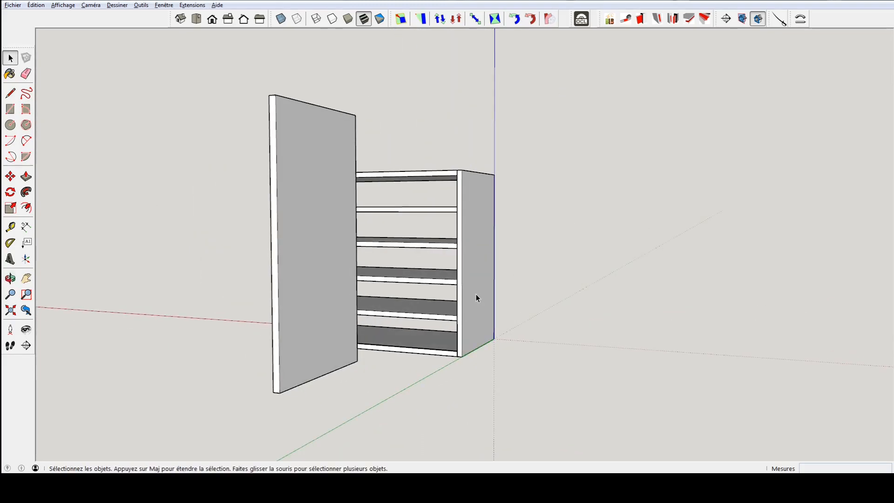
middle_click_drag(463, 320, 523, 364)
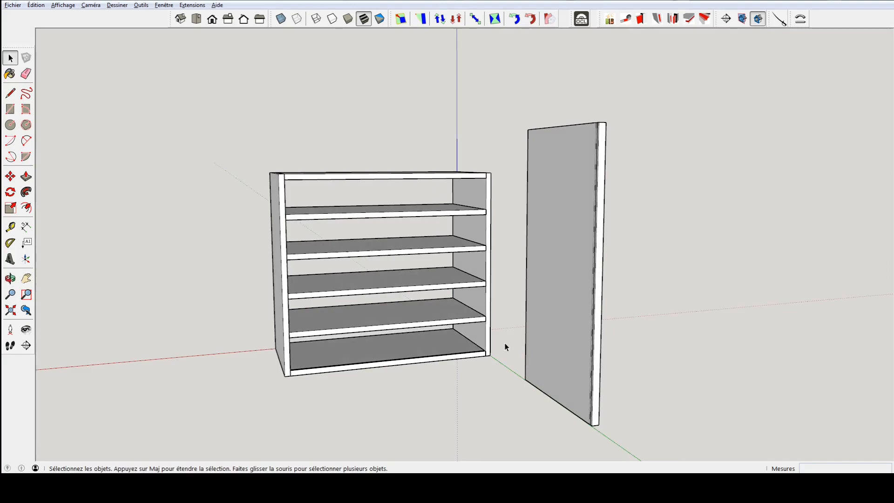
left_click(580, 342)
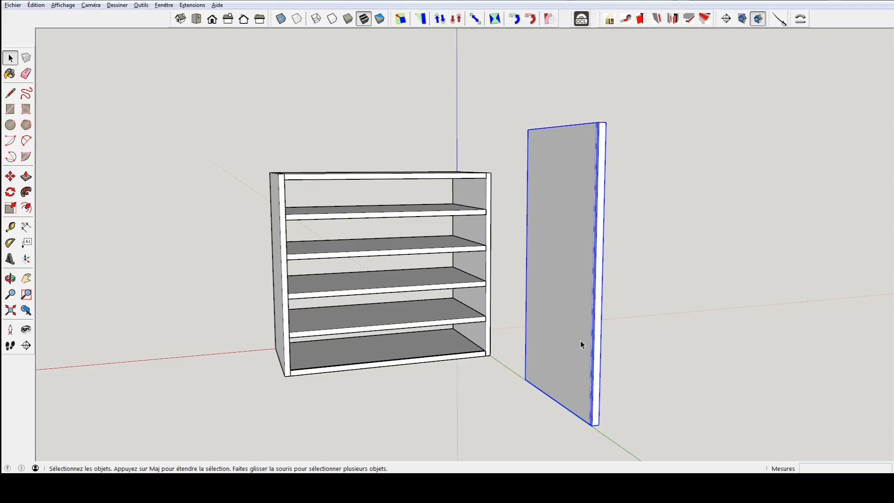
right_click(580, 344)
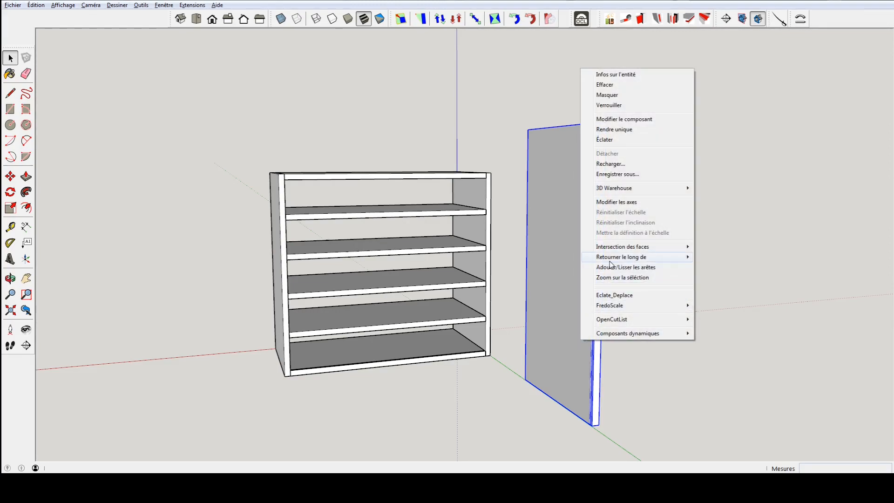
mouse_move(611, 257)
left_click(734, 257)
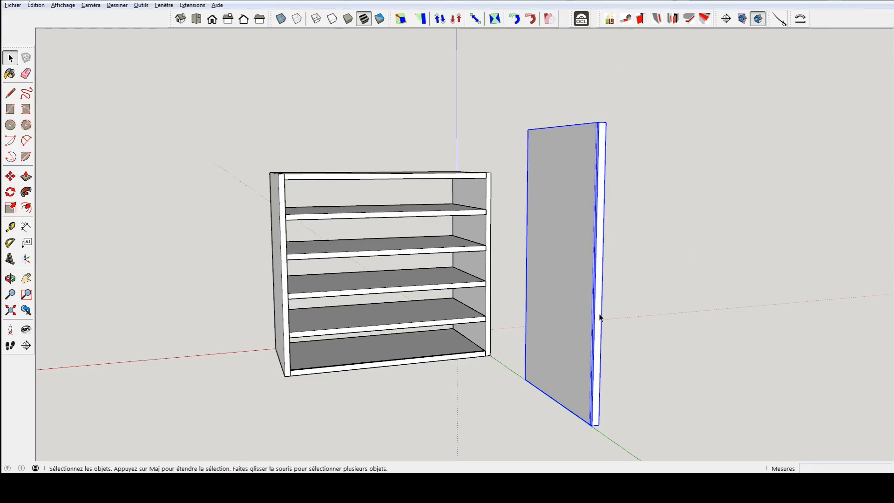
Open the upright shelf copy's component to examine the direction of its own axes, and exit it.
middle_click_drag(568, 234, 580, 272)
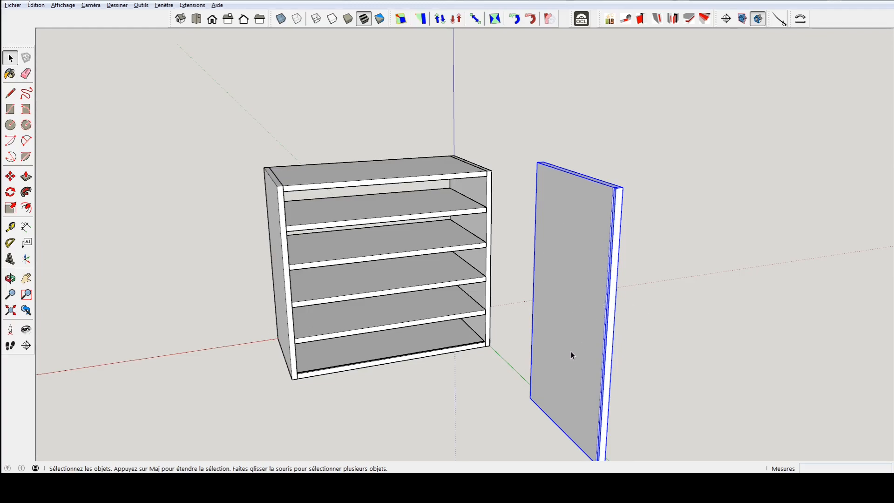
middle_click_drag(574, 335, 572, 274)
double_click(572, 274)
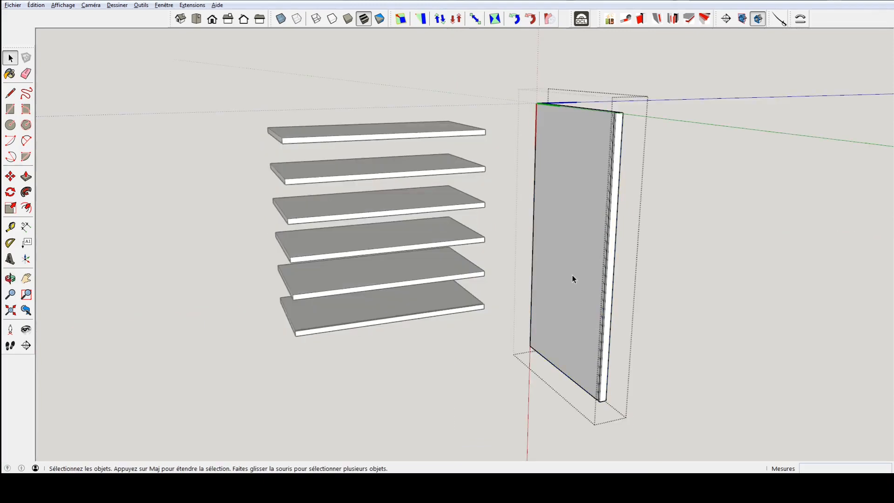
middle_click_drag(575, 227, 579, 261)
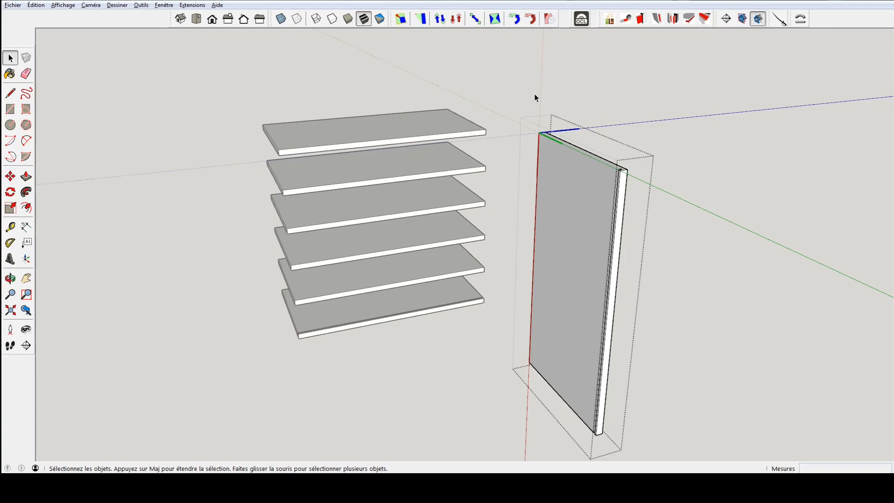
left_click(533, 176)
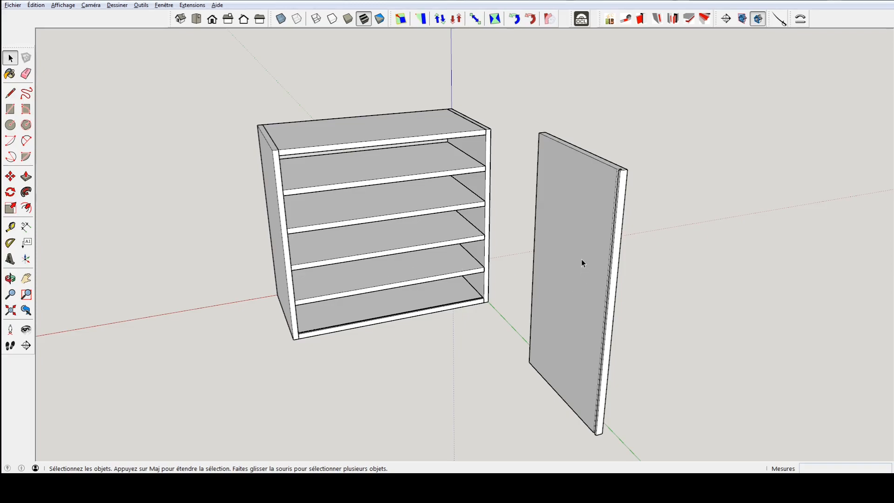
double_click(567, 214)
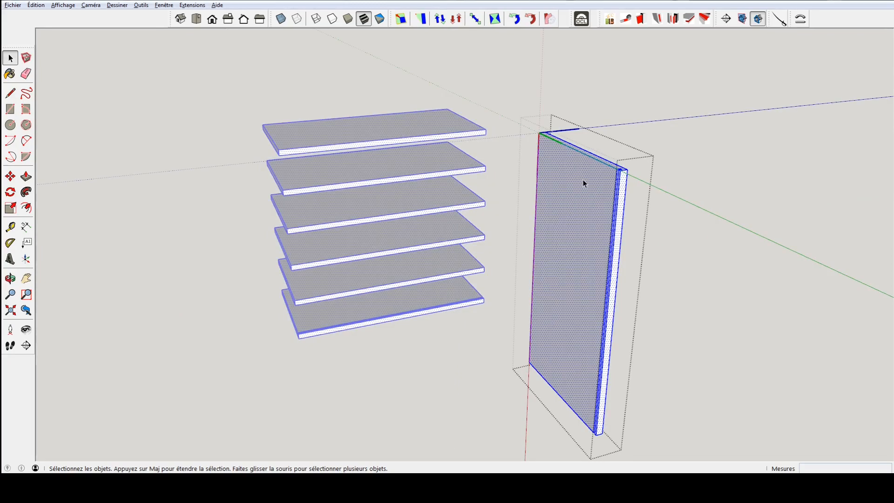
left_click(720, 202)
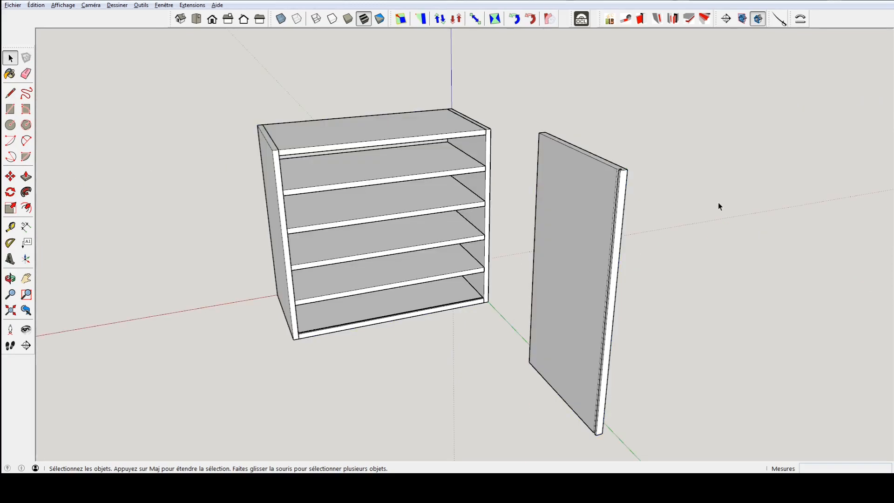
Flip the upright shelf copy along its component's blue axis and inspect the groove from both sides.
right_click(586, 187)
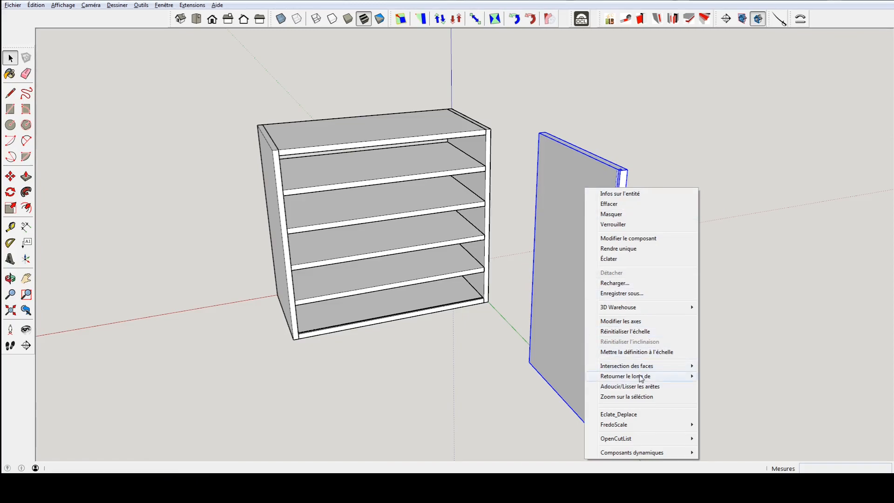
mouse_move(642, 377)
left_click(735, 398)
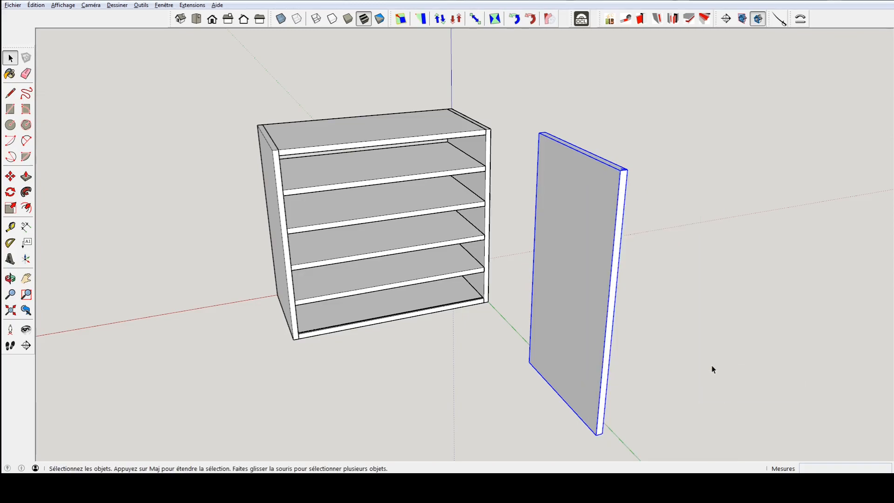
scroll(619, 187, "up", 5)
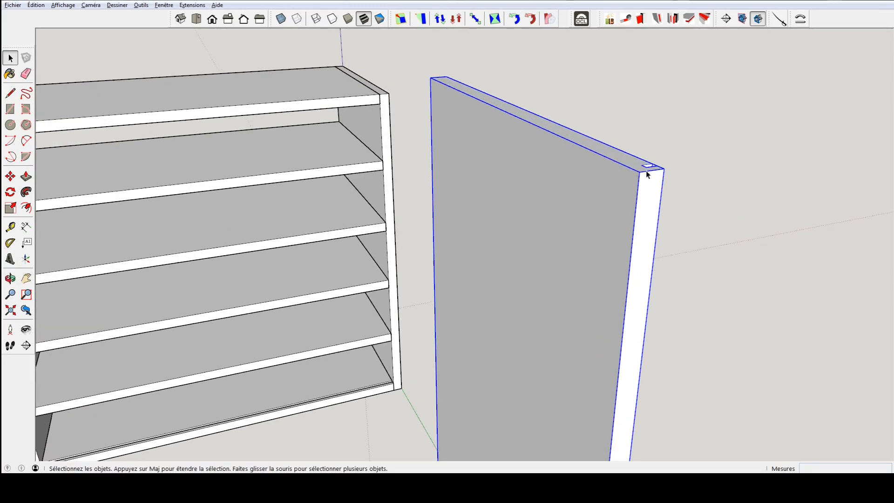
scroll(632, 254, "down", 5)
mouse_move(645, 246)
middle_mouse_down()
mouse_move(693, 224)
mouse_move(579, 214)
mouse_move(472, 223)
middle_mouse_up()
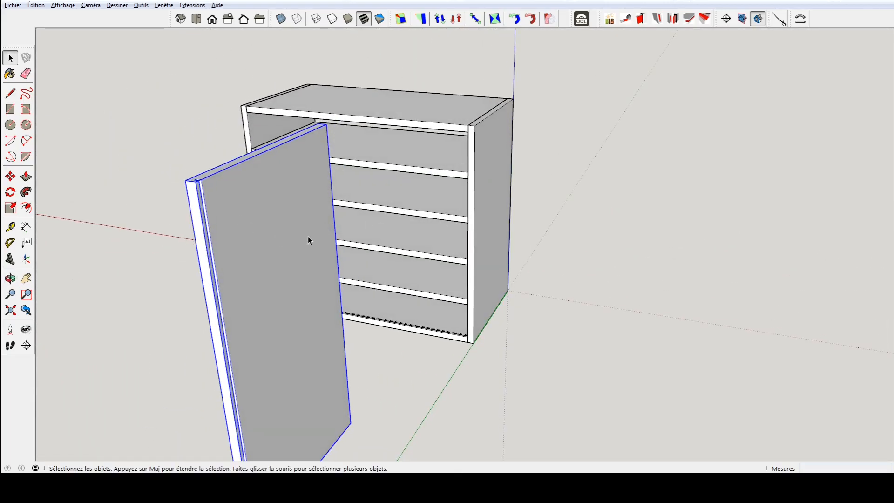
scroll(308, 236, "down", 2)
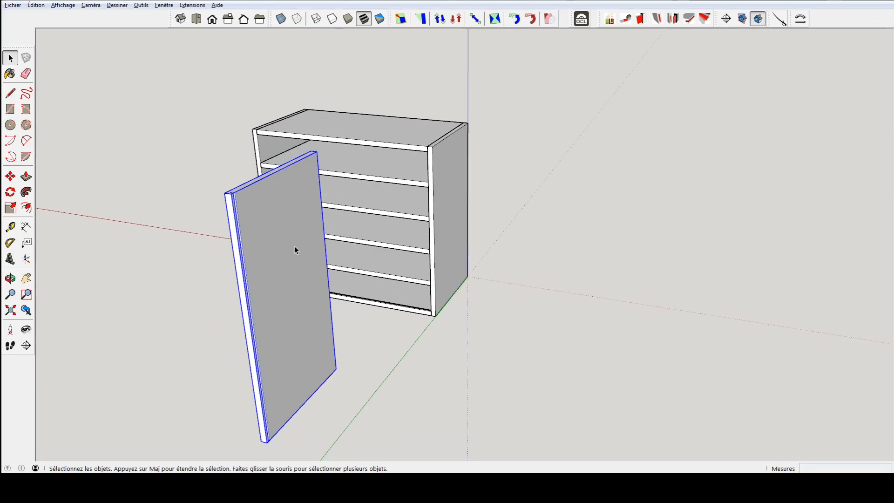
middle_click_drag(301, 235, 266, 266)
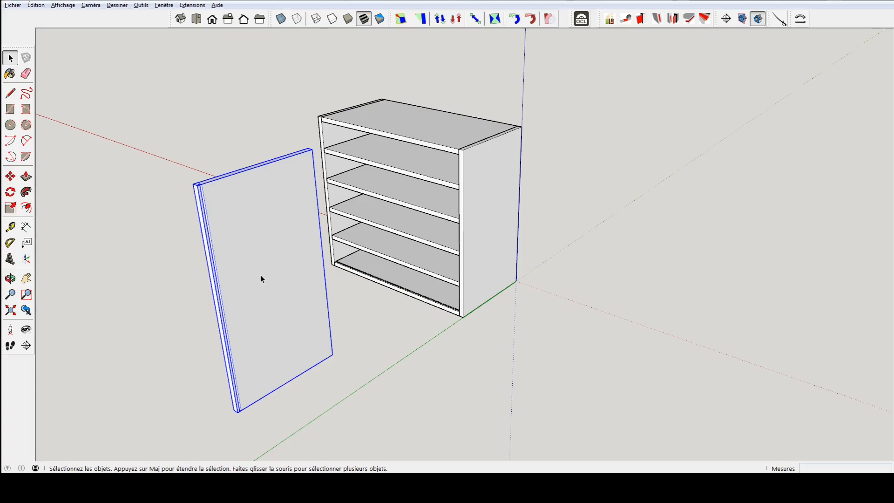
Mirror the upright shelf copy by scaling it along the blue axis with a factor of -1.
key("s")
left_click_drag(271, 281, 220, 266)
key("ctrl+z")
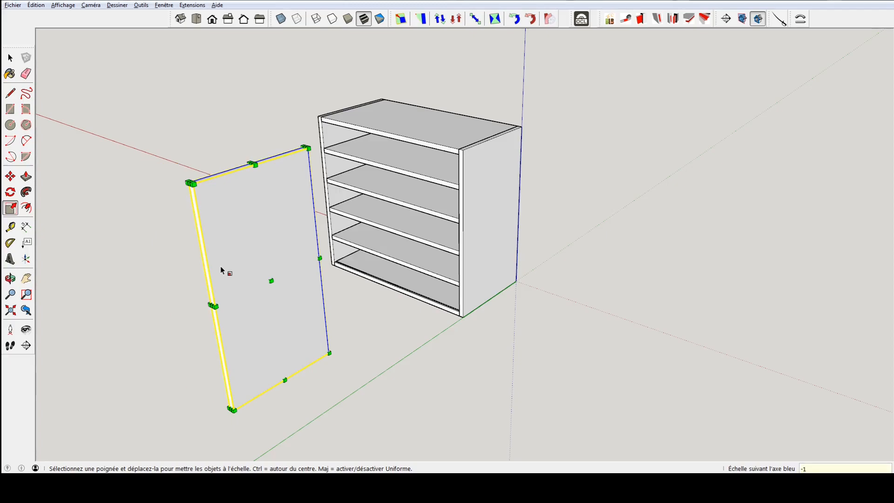
Delete the upright shelf copy standing in front of the dresser.
key("space")
left_click(156, 237)
middle_click_drag(157, 236, 243, 218)
left_click(252, 182)
key("Delete")
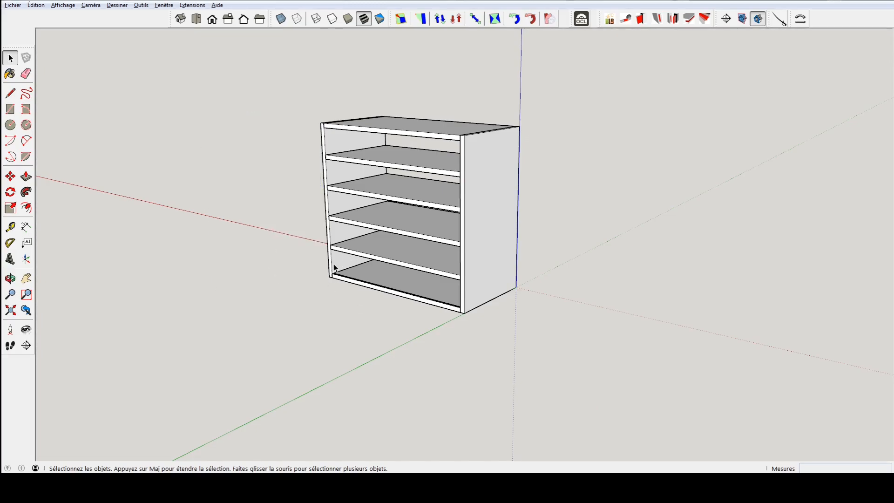
Open the dresser's left side panel component for editing near the top panel's groove, with the rest of the model displayed.
middle_click_drag(330, 254, 336, 164)
middle_click_drag(395, 241, 384, 340)
middle_click_drag(409, 252, 389, 226)
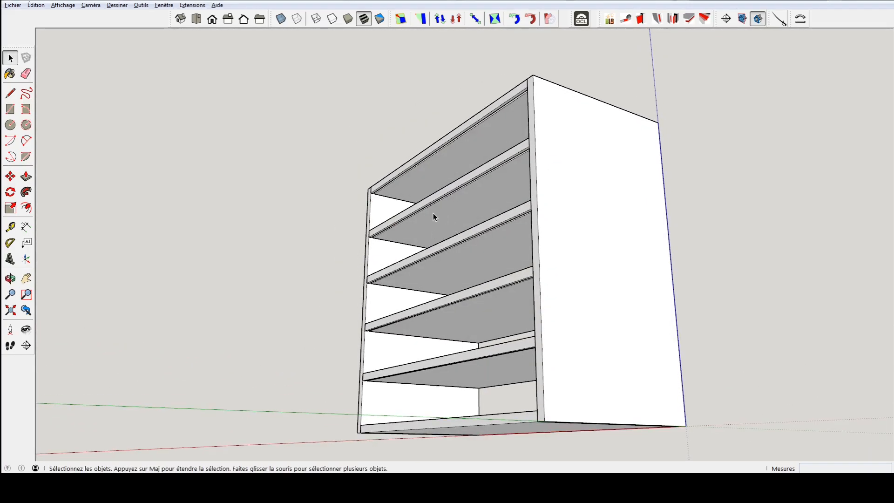
scroll(415, 200, "up", 3)
scroll(350, 196, "up", 5)
mouse_move(359, 200)
middle_mouse_down()
mouse_move(408, 213)
mouse_move(336, 208)
mouse_move(344, 197)
middle_mouse_up()
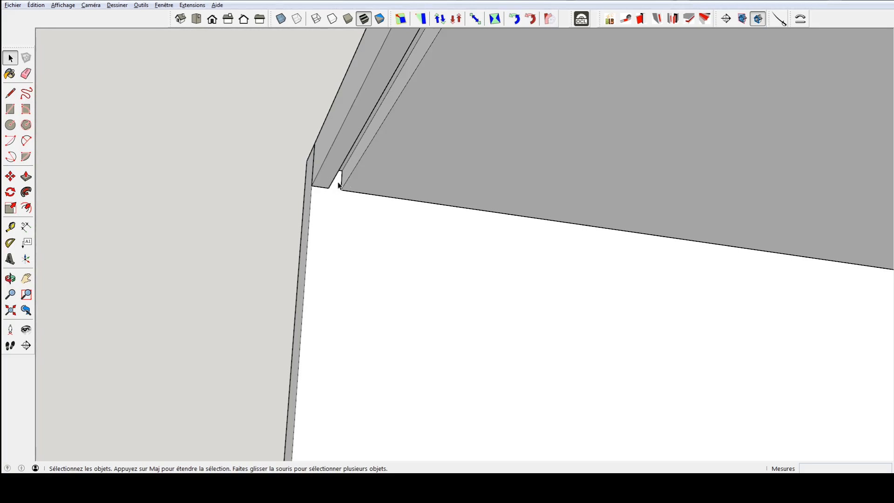
double_click(350, 222)
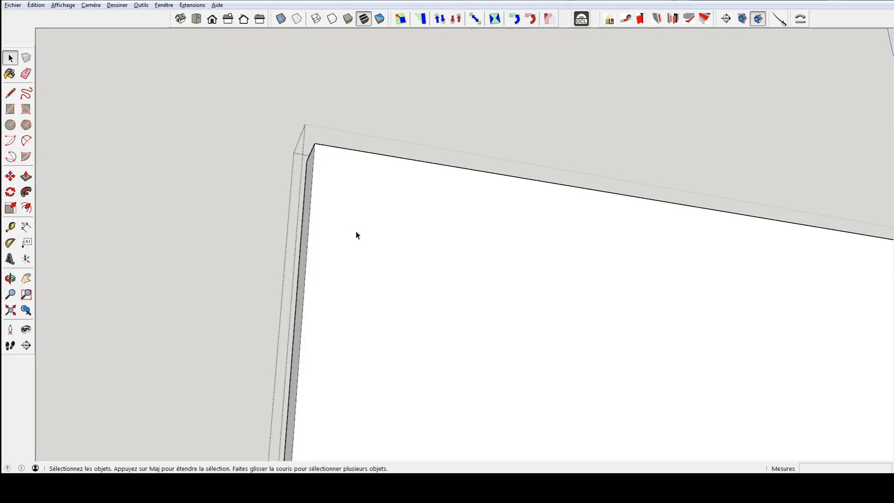
key("i")
Draw a 10 by 6 mm rectangle on the side panel's inner face, tracing the end of the top panel's groove.
scroll(343, 188, "up", 2)
key("r")
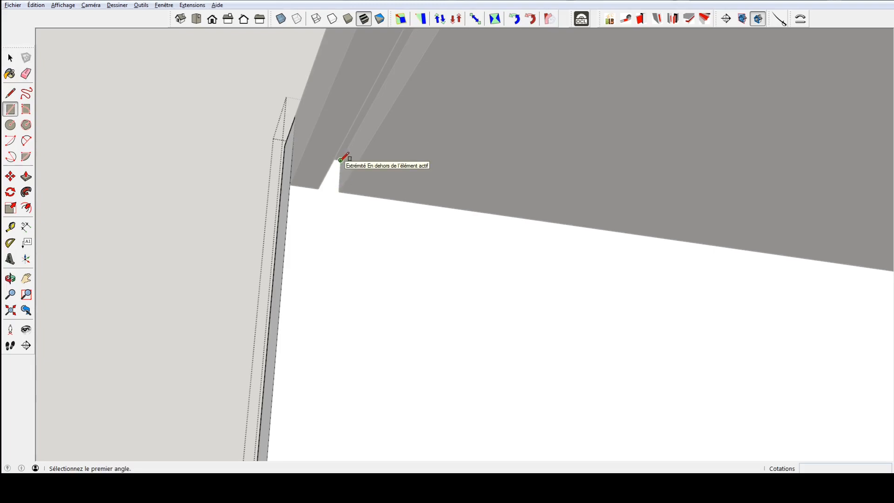
left_click(341, 160)
left_click(319, 188)
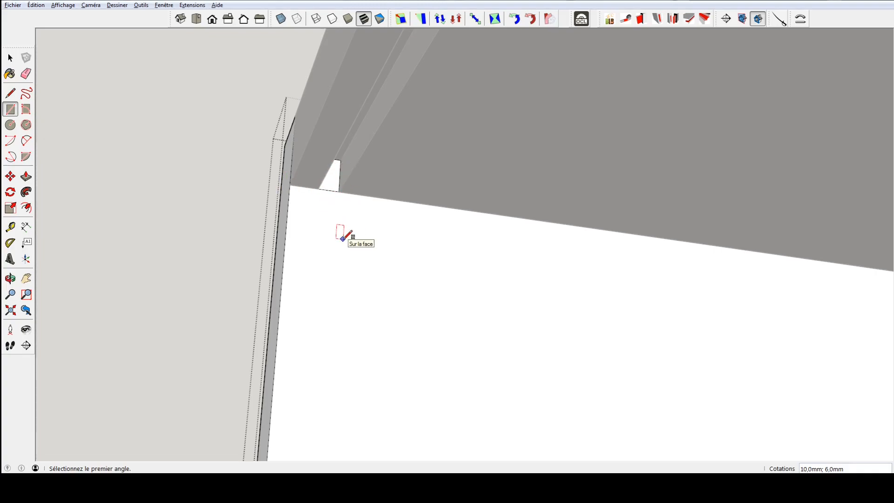
Isolate the side panel and push the traced groove rectangle 10 mm into its inner face.
key("i")
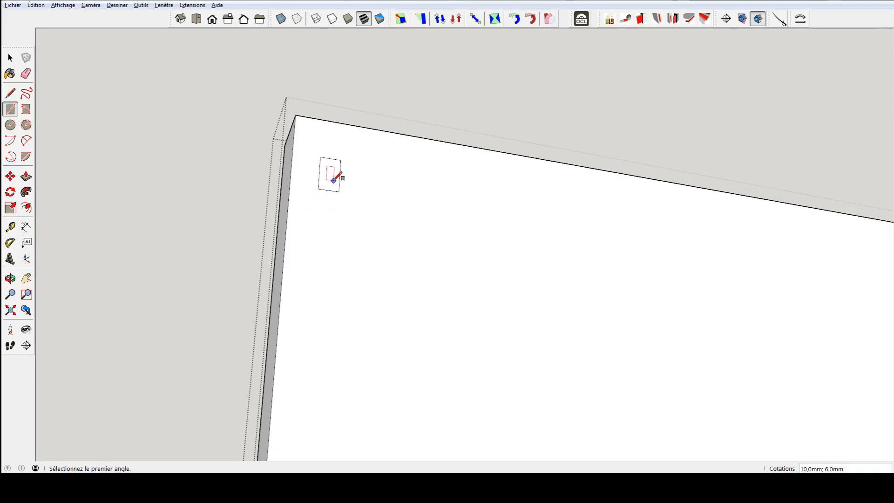
key("p")
left_click(329, 186)
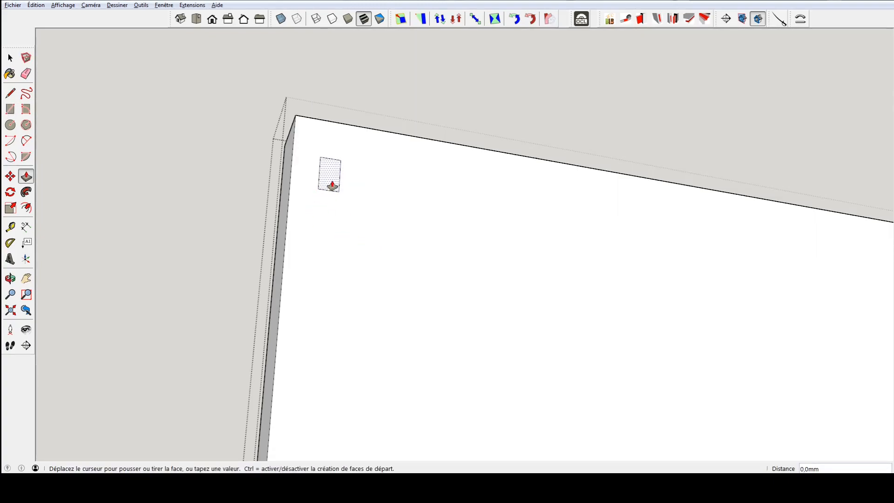
left_click(325, 192)
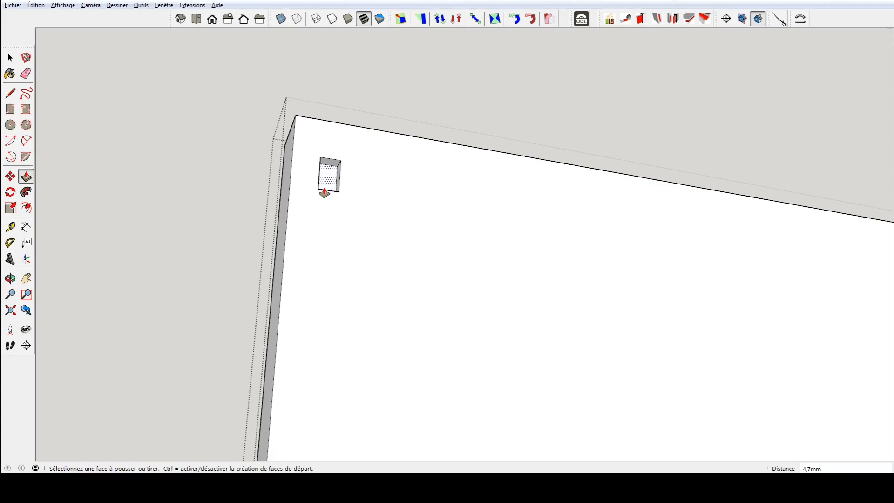
left_click(325, 191)
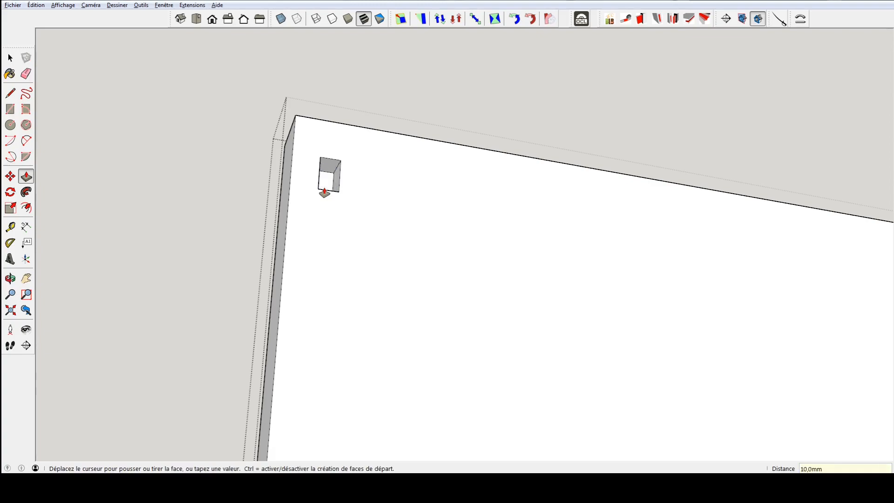
Extend the recess 778 mm downward through the side panel's bottom edge as a full-height groove, and finish editing the component.
middle_click_drag(336, 211, 285, 154, "shift")
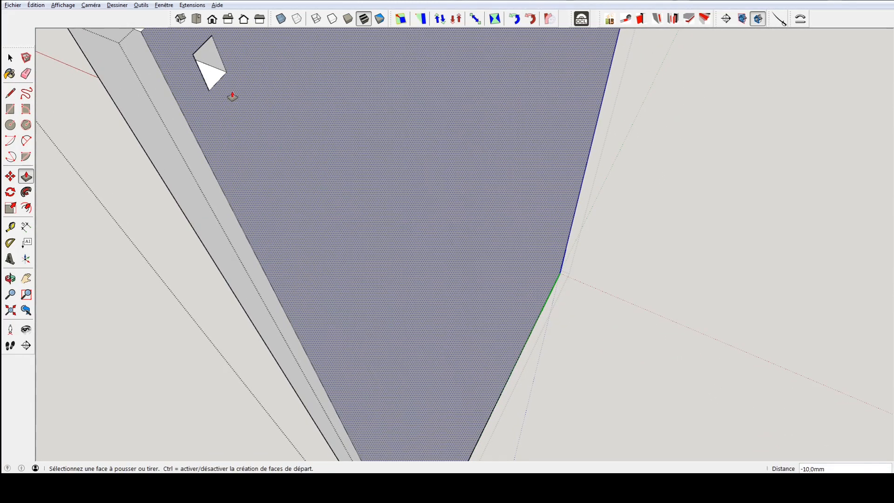
left_click(212, 80)
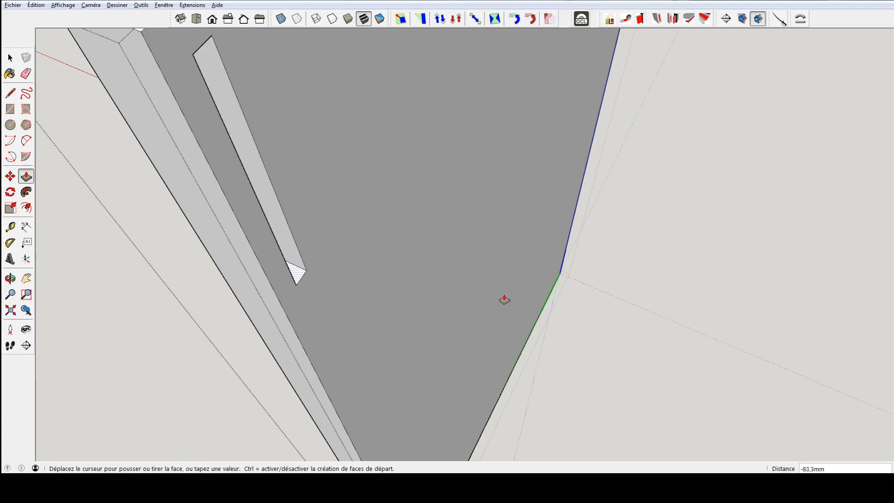
left_click(550, 300)
scroll(510, 310, "down", 3)
middle_click_drag(514, 309, 361, 154)
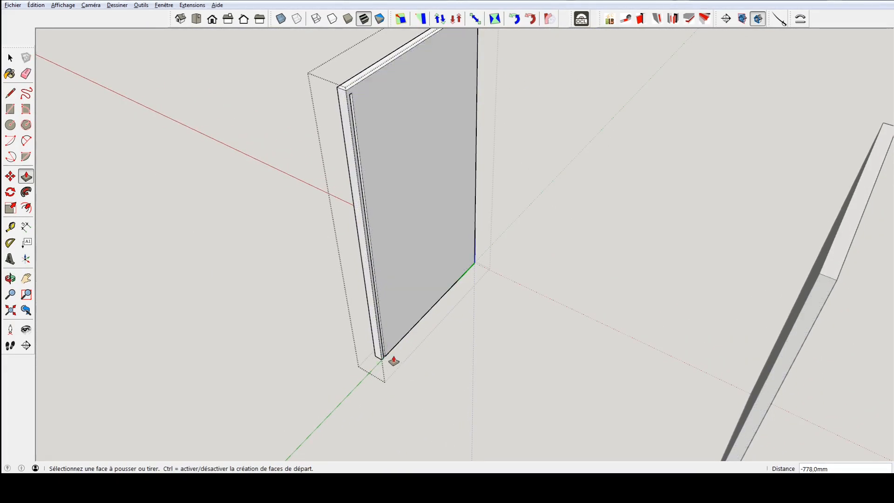
key("space")
left_click(307, 375)
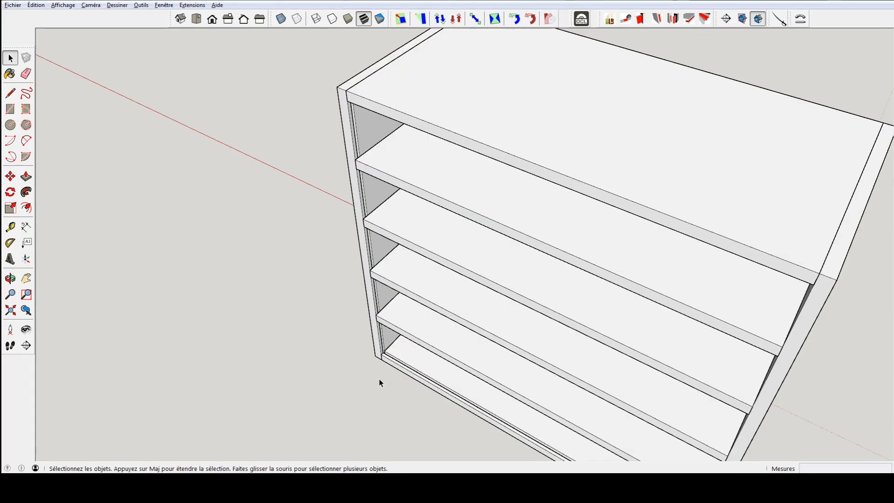
Mirror the side panel standing at the origin by scaling it along the red axis with a factor of -1.
middle_click_drag(389, 354, 432, 252)
scroll(432, 252, "down", 3)
scroll(419, 274, "down", 3)
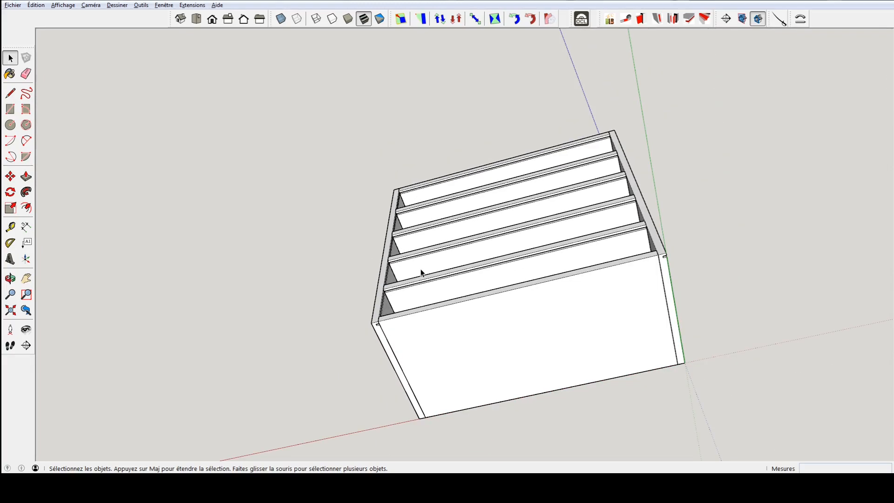
middle_click_drag(610, 321, 588, 346)
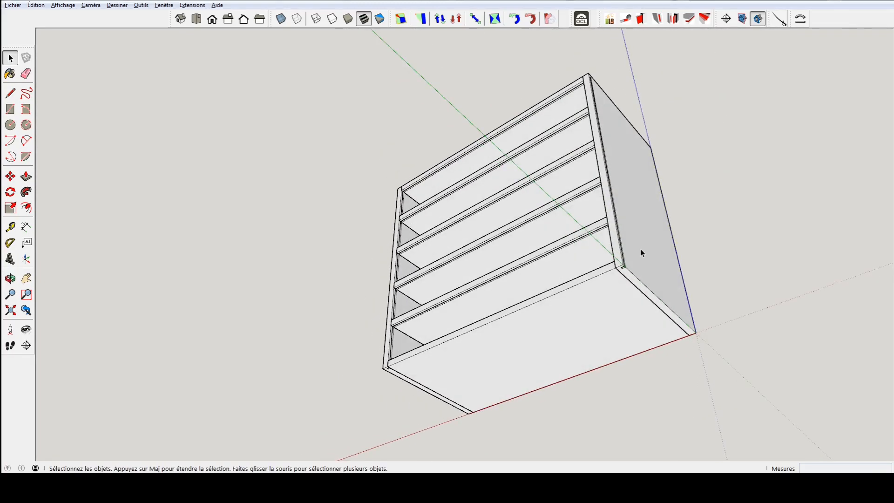
middle_click_drag(641, 250, 631, 282)
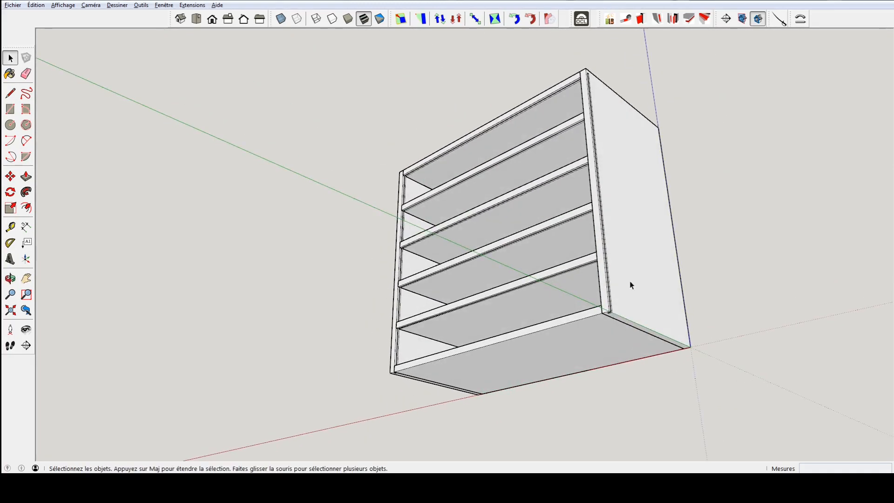
left_click(624, 221)
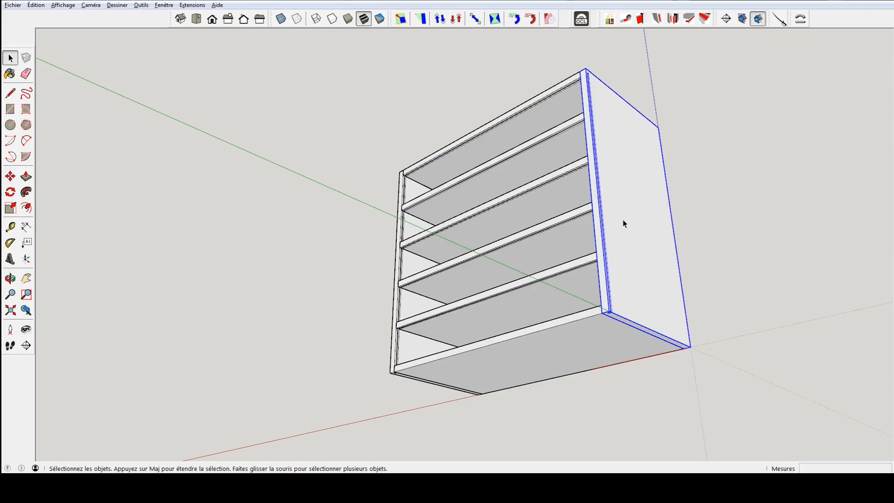
key("s")
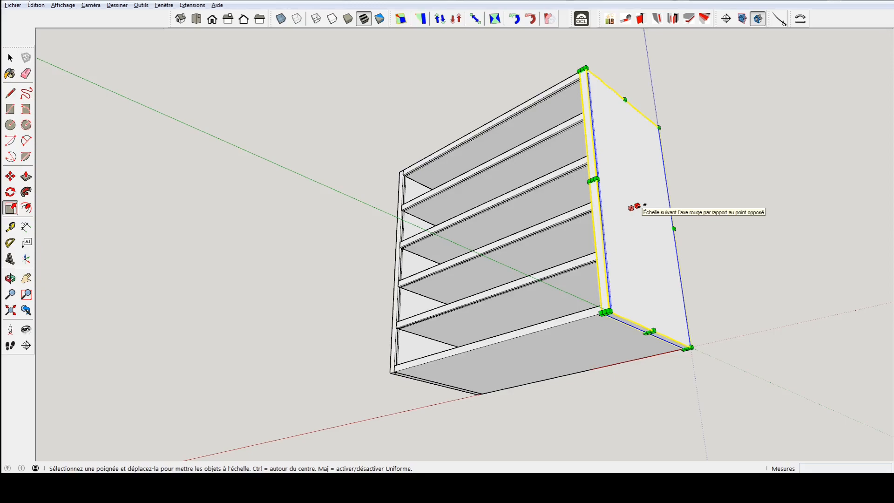
left_click_drag(636, 206, 600, 233)
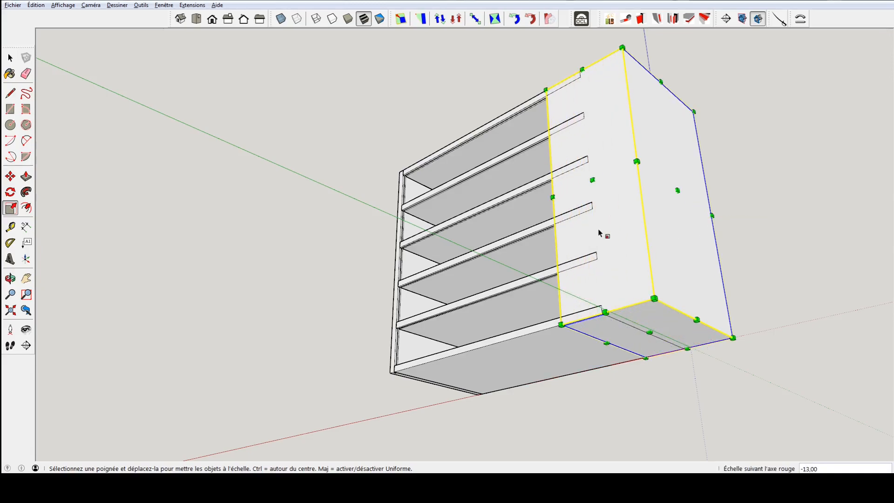
type("1")
key("Return")
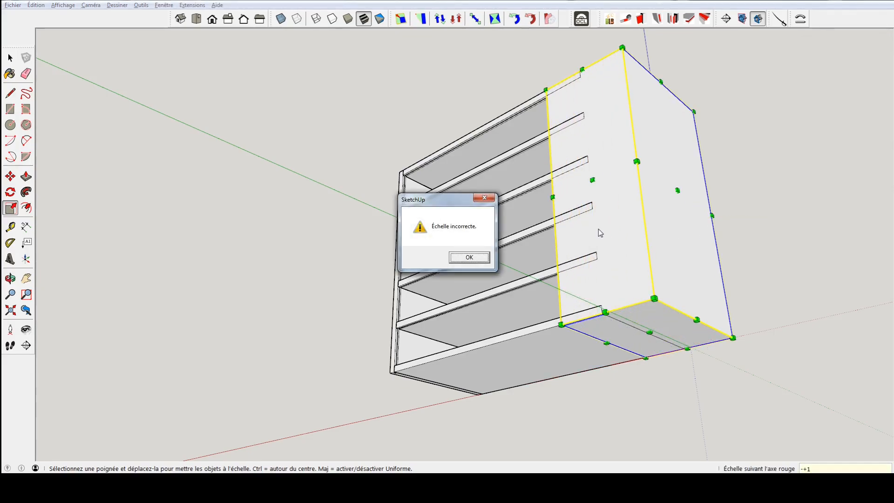
left_click(485, 199)
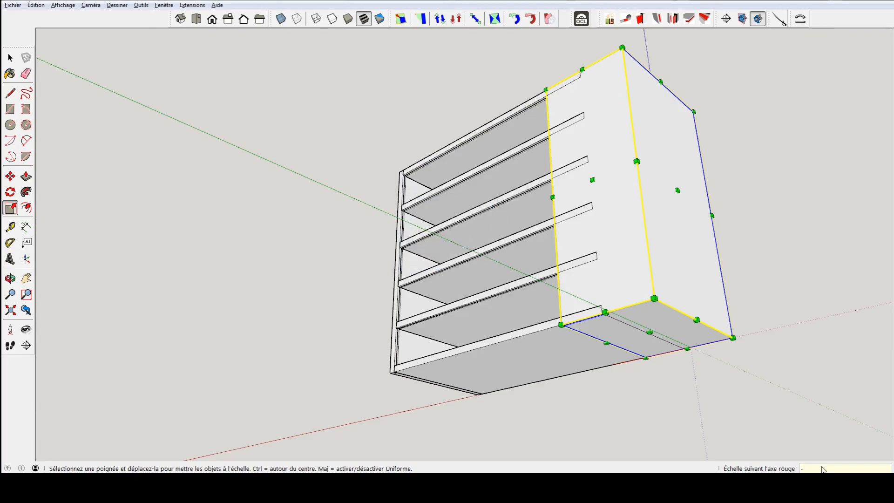
key("Return")
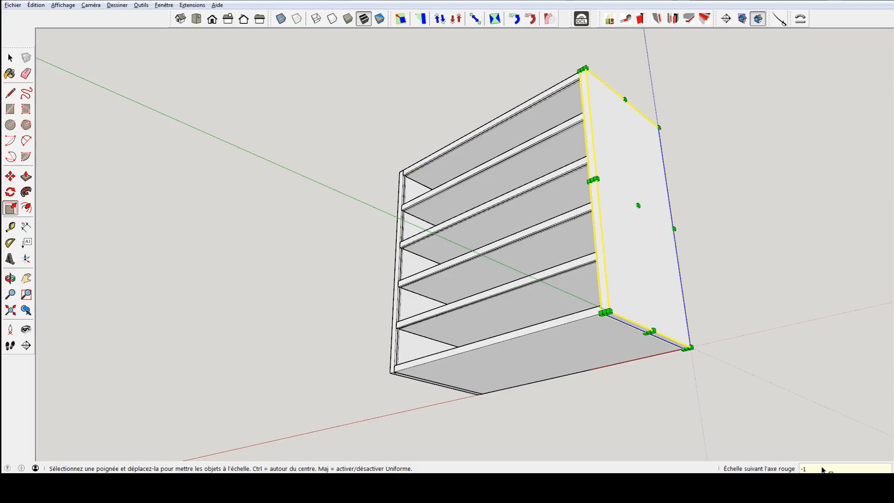
Examine the side panel grooves and shelves from the front and back, and check the dresser's reference image in the browser.
middle_click_drag(706, 278, 744, 273)
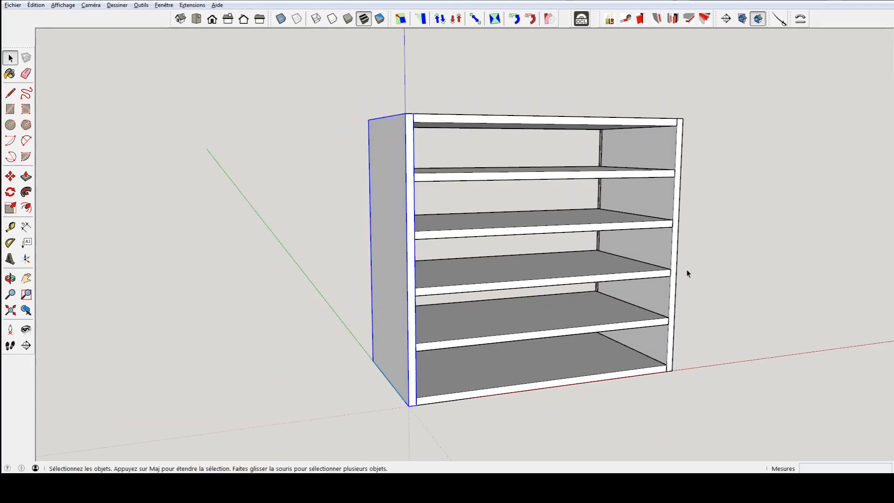
middle_click_drag(597, 287, 745, 285)
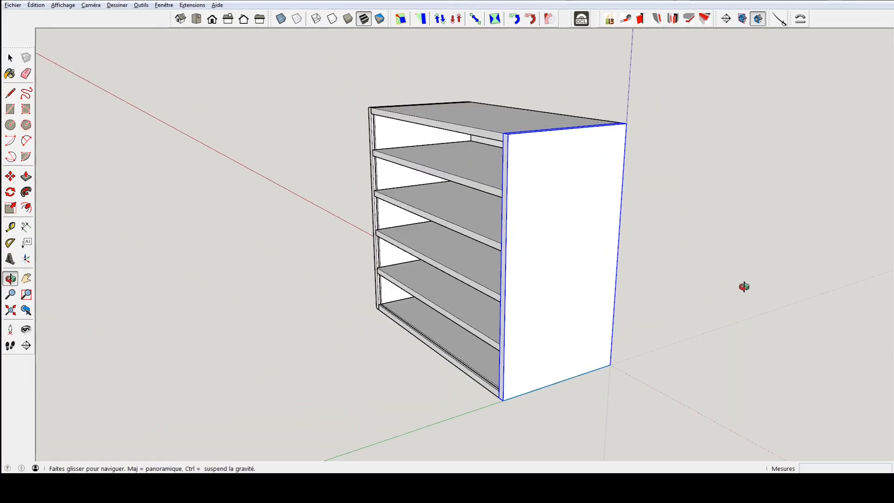
middle_click_drag(435, 289, 473, 165)
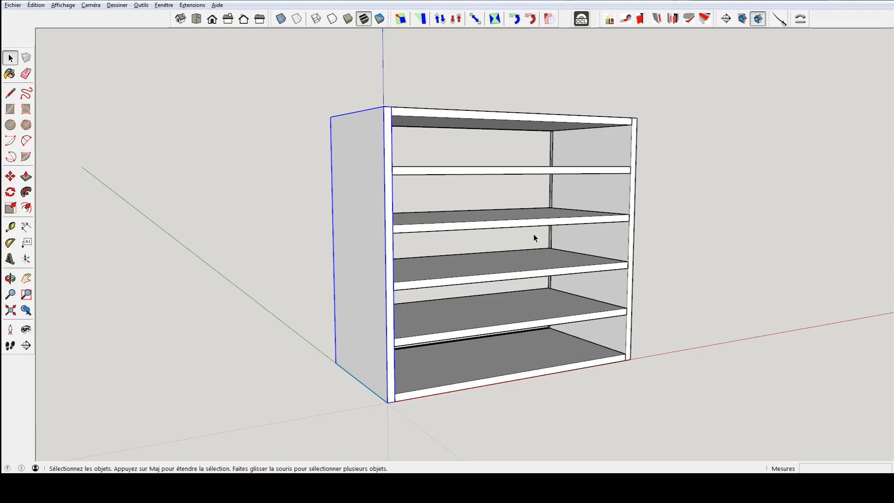
middle_click_drag(493, 225, 429, 185)
scroll(378, 152, "up", 5)
scroll(379, 153, "up", 3)
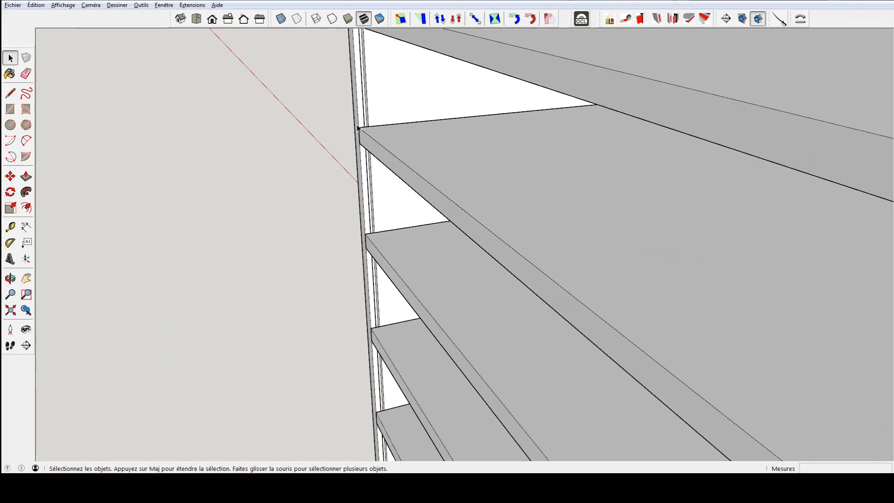
scroll(560, 222, "down", 8)
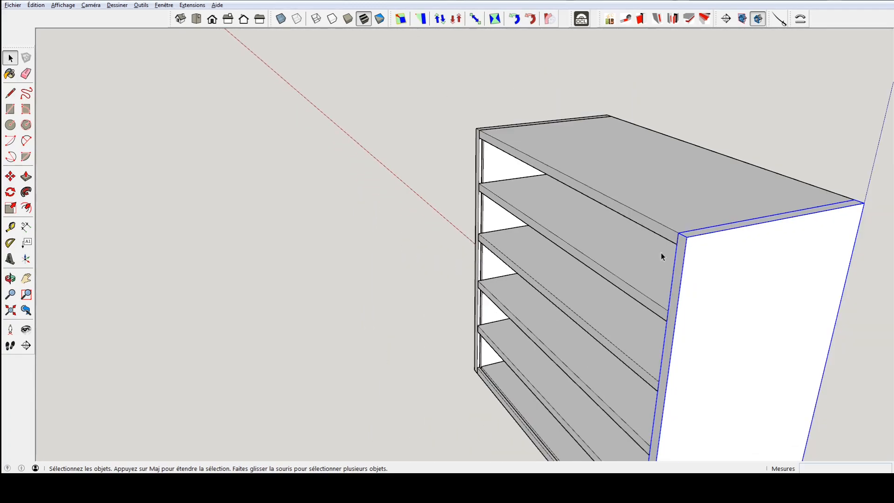
middle_click_drag(678, 269, 425, 193)
key("alt+Tab")
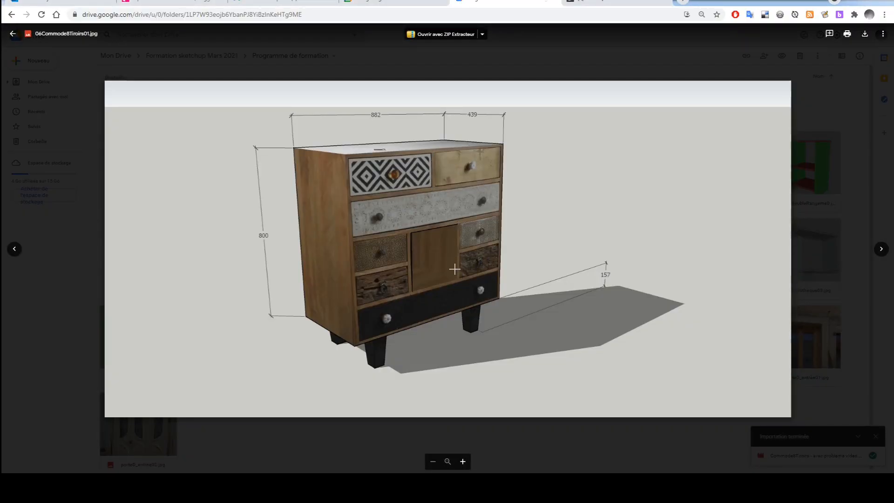
key("alt+Tab")
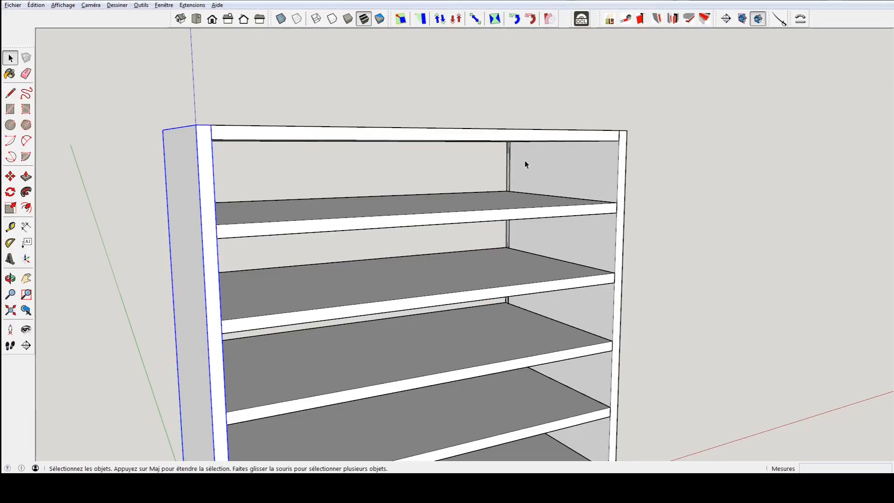
Draw a 133.6 by 426 mm rectangle on the right side panel's inner face, filling the top compartment from back groove to front edge.
middle_click_drag(535, 168, 598, 165)
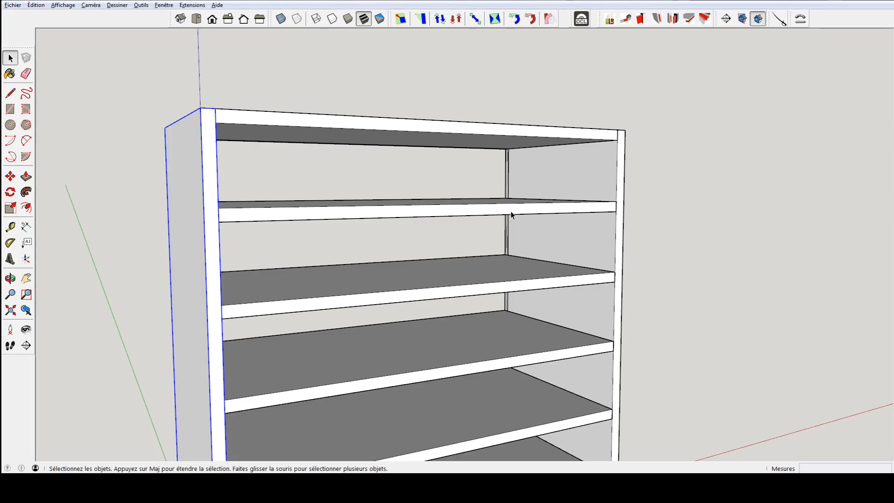
key("r")
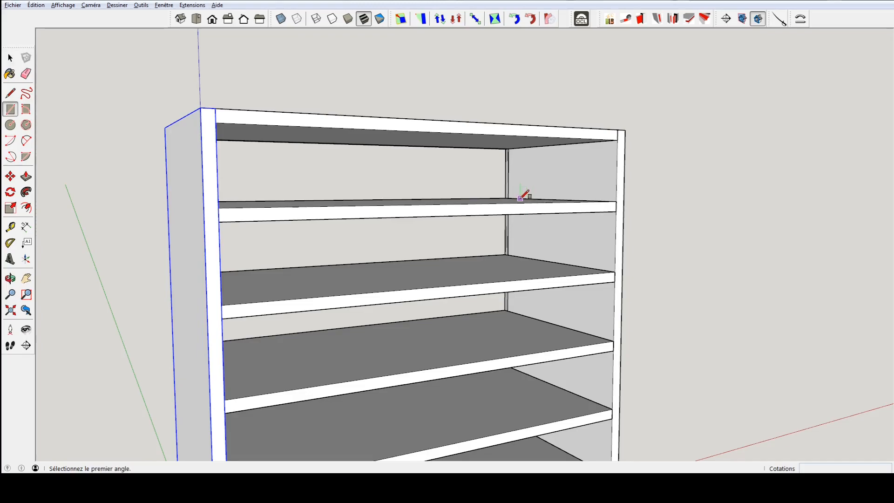
scroll(524, 197, "up", 5)
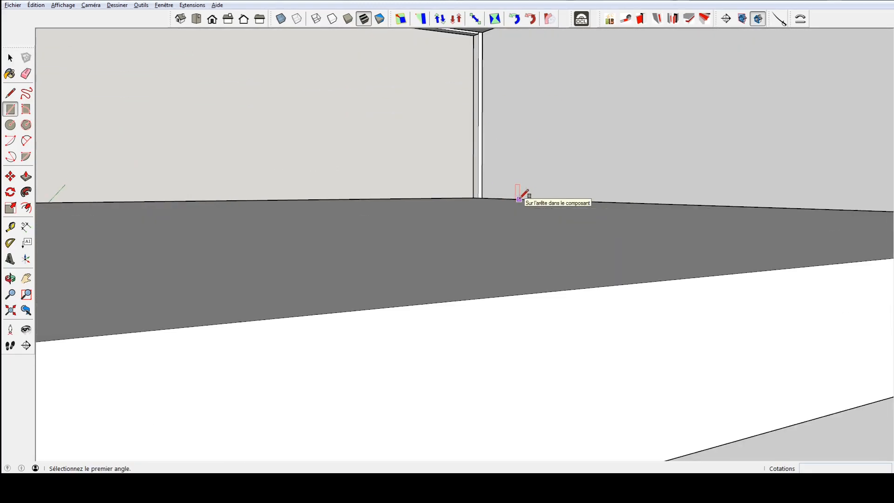
left_click(482, 198)
scroll(555, 188, "down", 3)
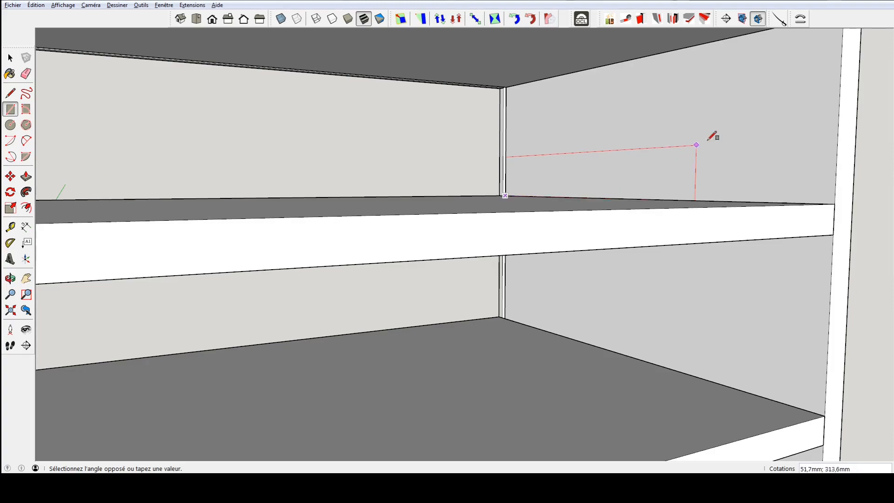
scroll(769, 141, "up", 2)
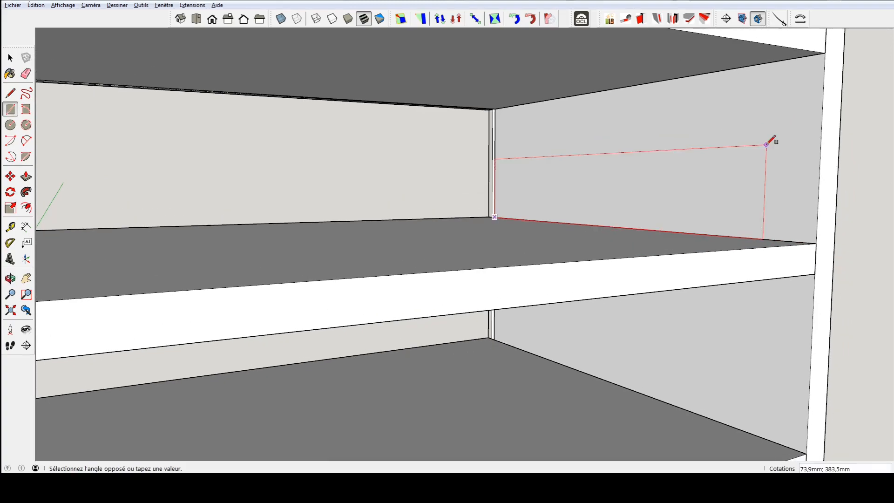
left_click(824, 54)
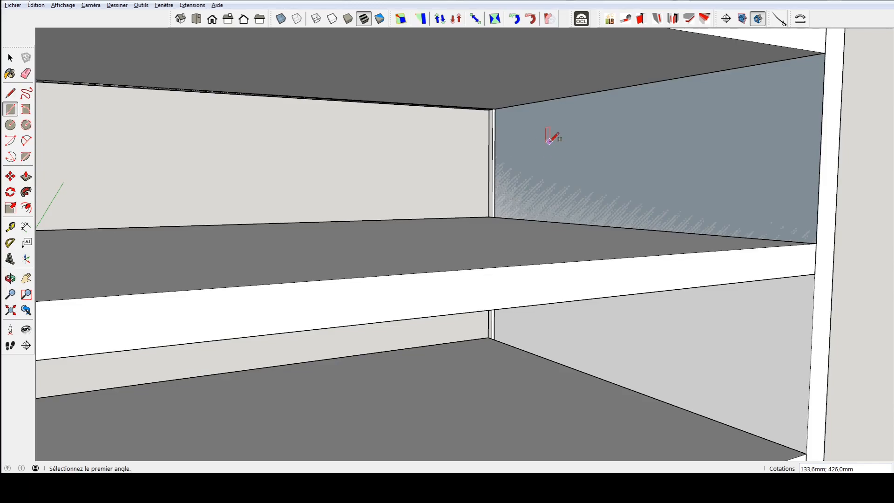
Pull the rectangle out from the right side panel into a thin upright board in the top compartment.
key("p")
left_click(609, 149)
left_click(588, 150)
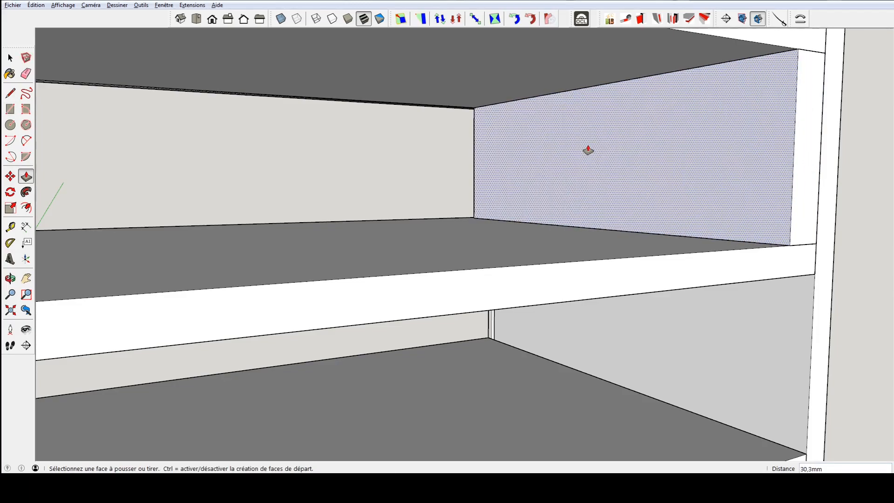
key("space")
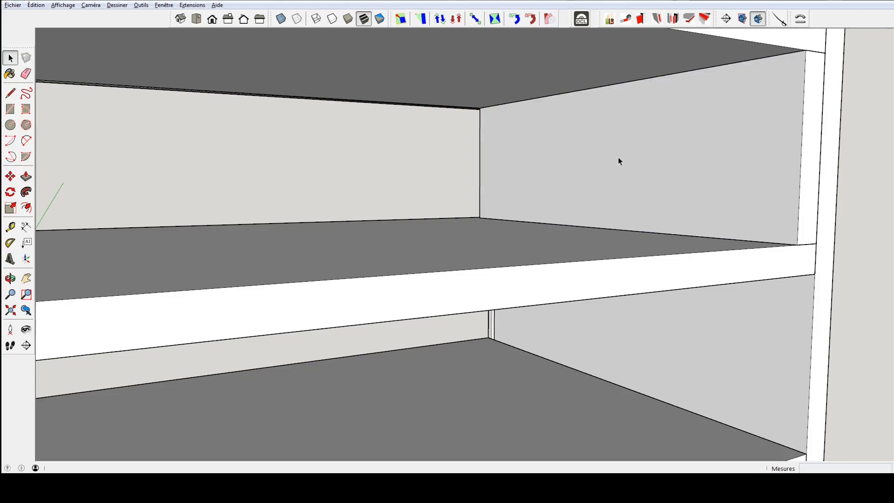
Turn the whole upright board into a component named Mo.
double_click(664, 124)
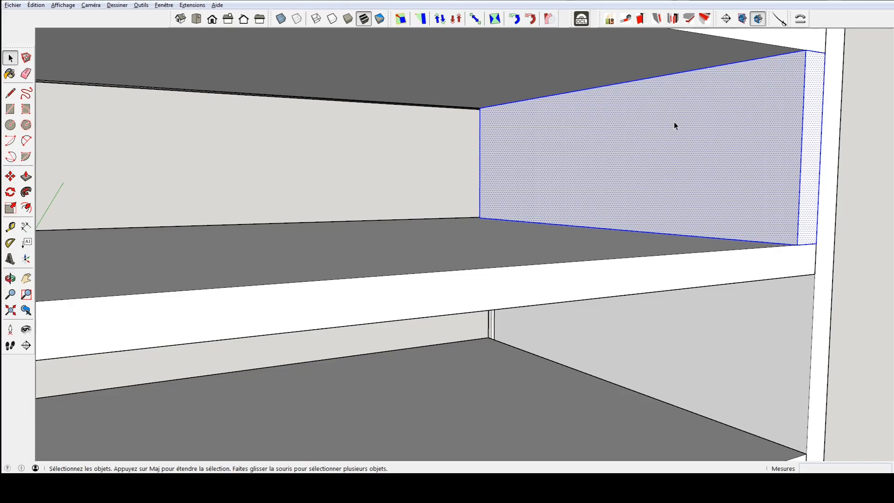
key("g")
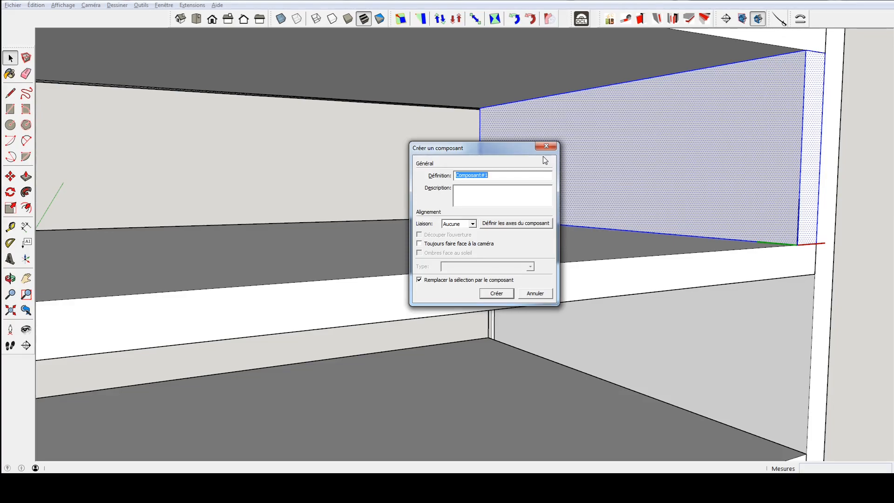
type("Mo")
key("Return")
scroll(769, 210, "down", 5)
middle_click_drag(772, 217, 688, 225)
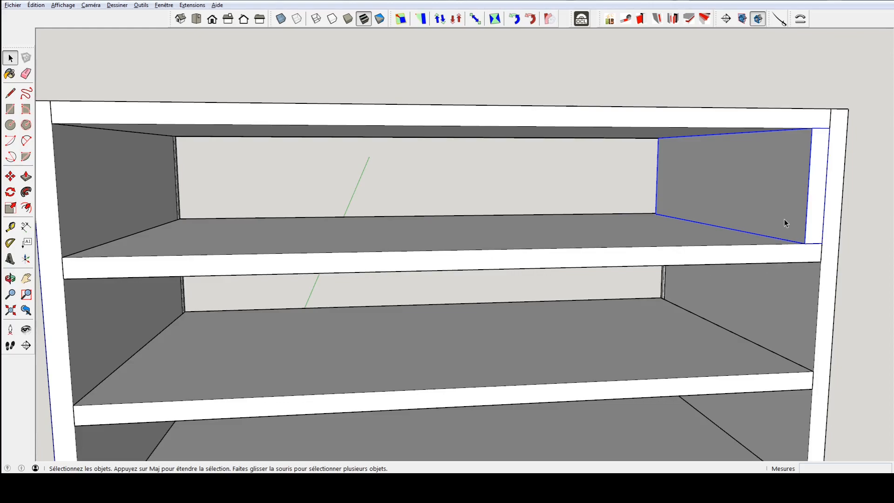
Move the upright board 407 mm along the shelf so it stands centred at the midpoint of the top compartment.
key("m")
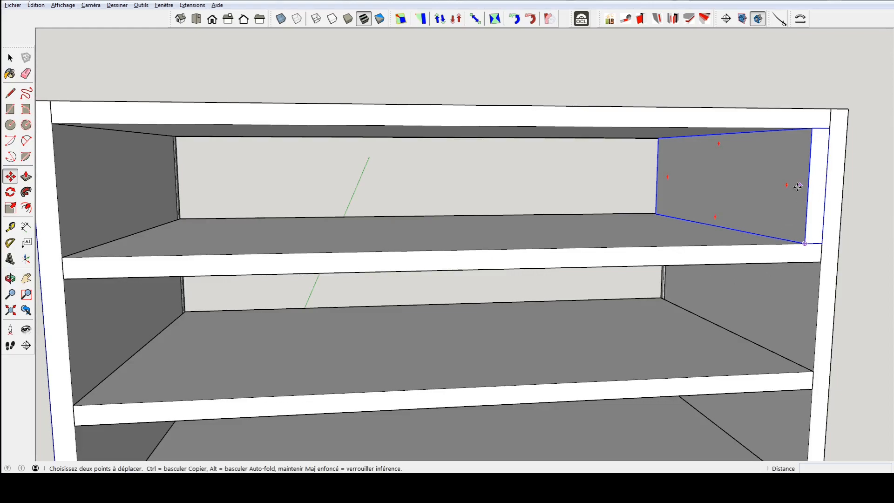
scroll(805, 243, "up", 3)
left_click(805, 243)
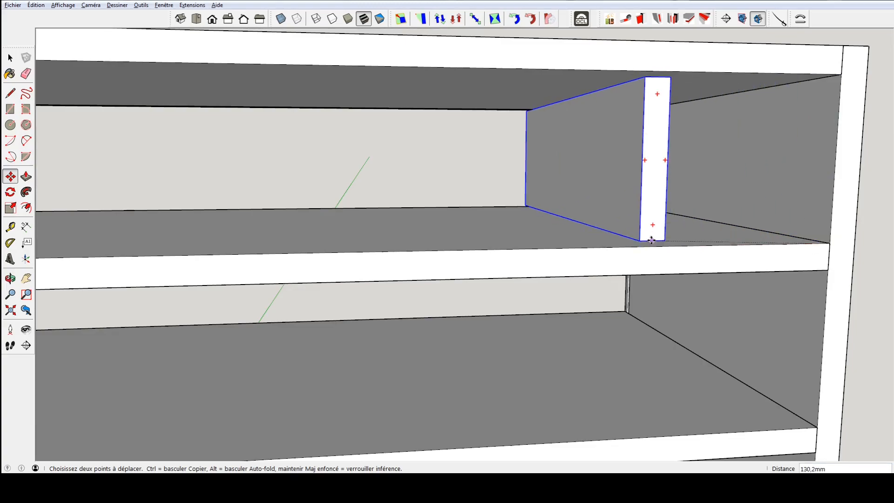
scroll(484, 237, "down", 3)
left_click(481, 244)
scroll(475, 246, "up", 3)
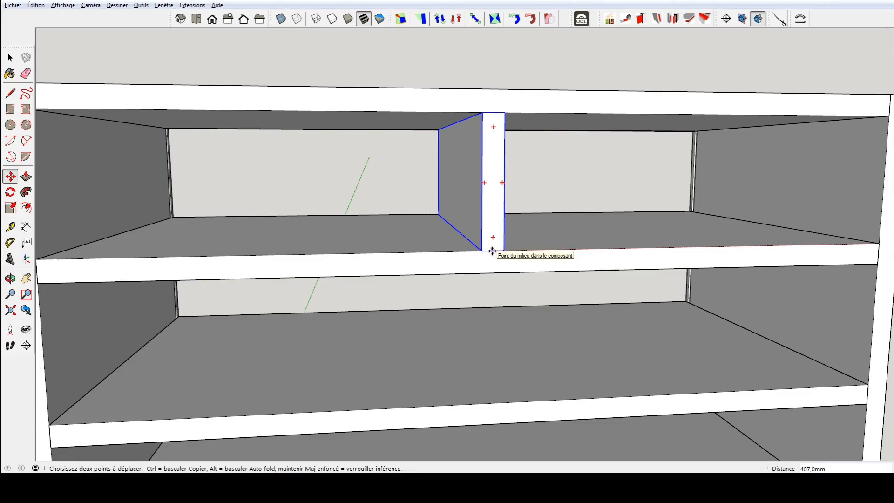
left_click(492, 252)
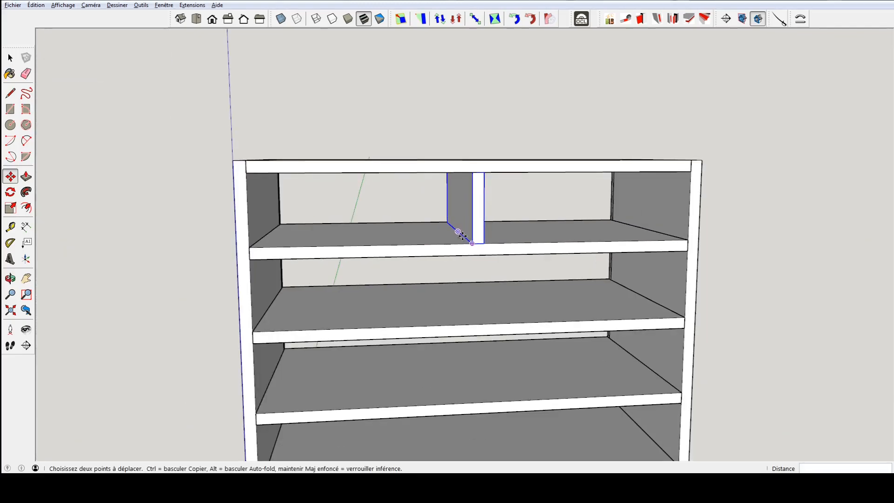
Examine the centred board's fit under the top and the lower compartments, and check the drawer layout in the browser's reference image.
scroll(457, 233, "down", 4)
middle_click_drag(476, 259, 437, 209)
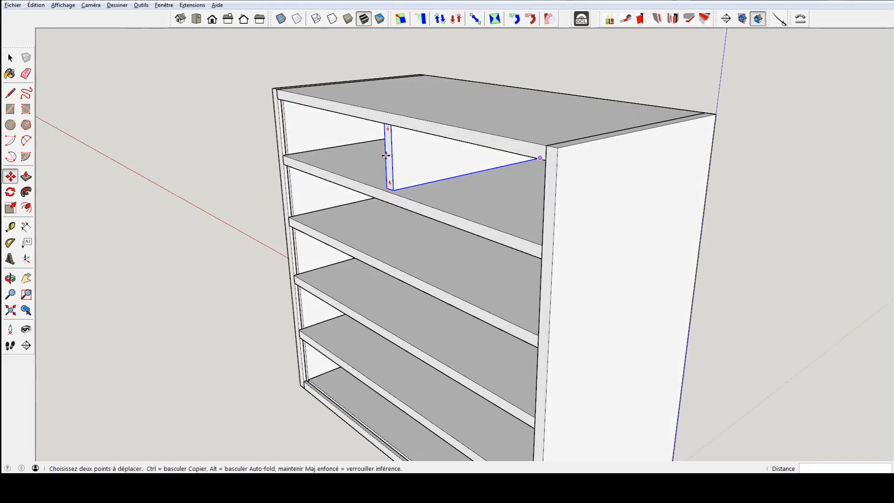
middle_click_drag(402, 167, 421, 128)
scroll(412, 128, "up", 5)
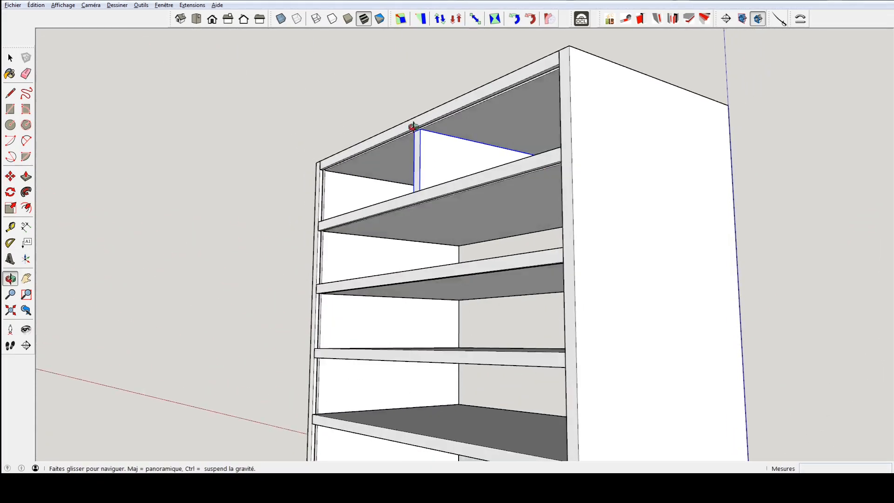
scroll(409, 129, "up", 3)
key("space")
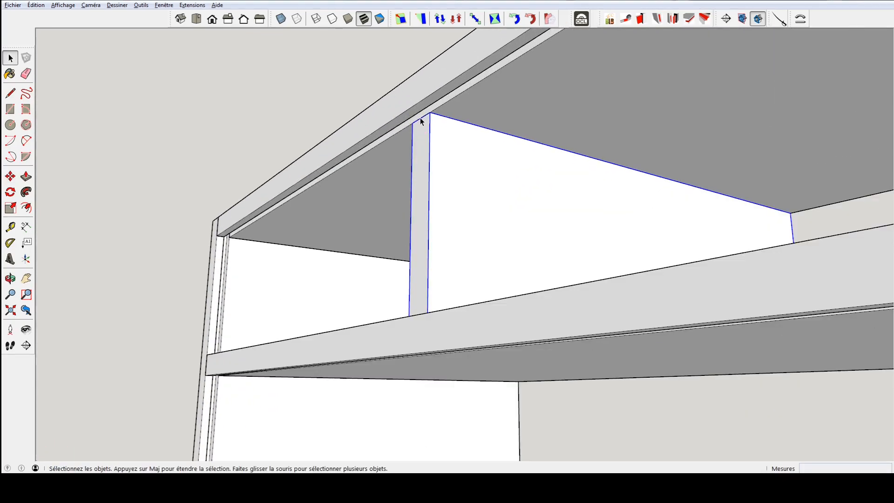
scroll(424, 177, "down", 4)
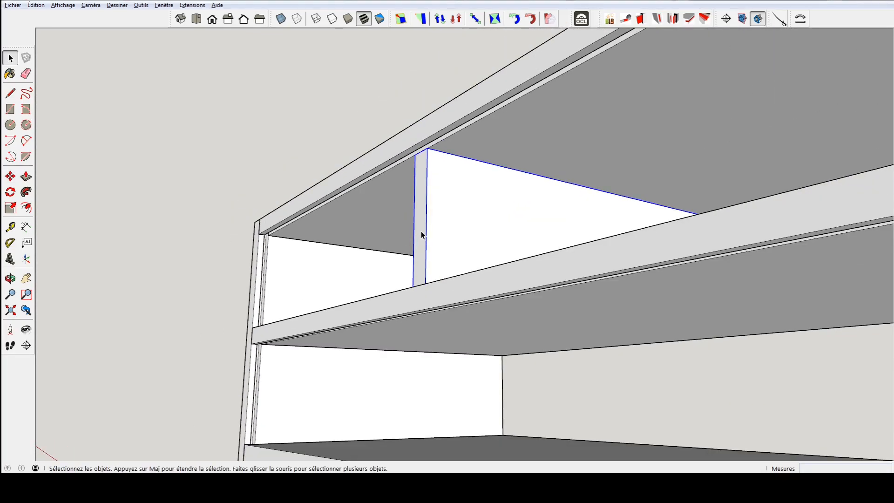
scroll(542, 246, "down", 3)
middle_click_drag(588, 261, 438, 234)
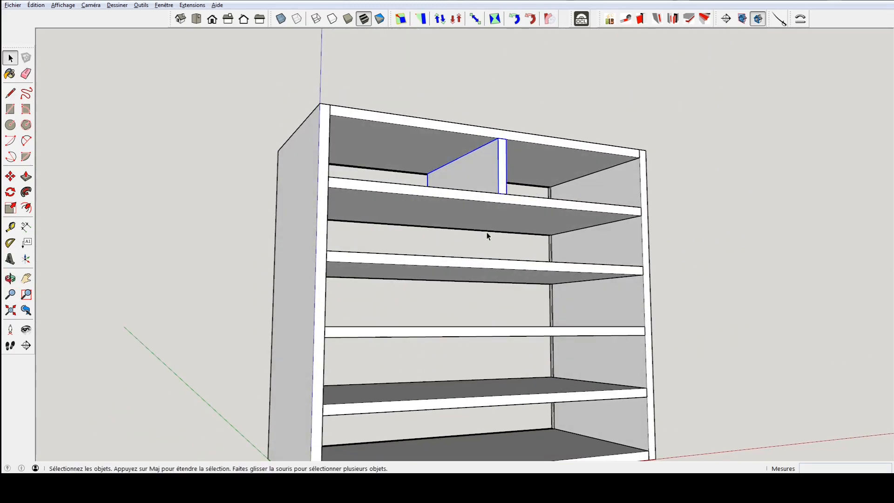
middle_click_drag(599, 375, 577, 283)
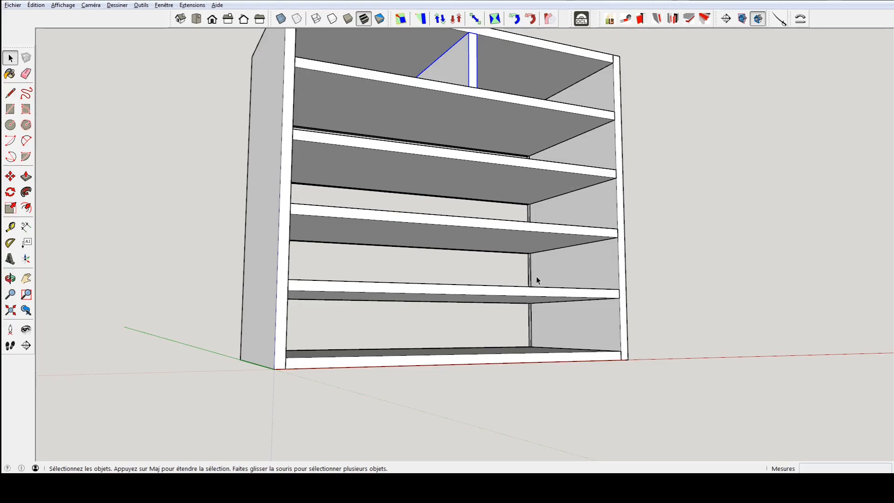
key("alt+Tab")
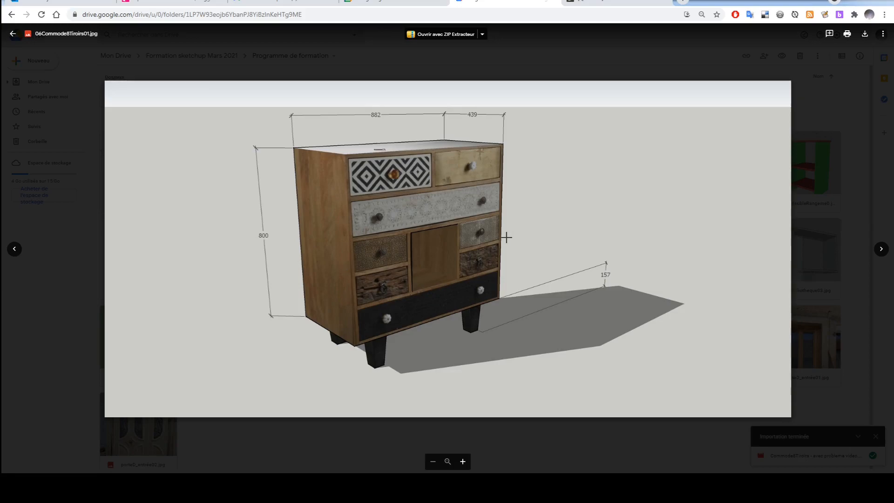
key("alt+Tab")
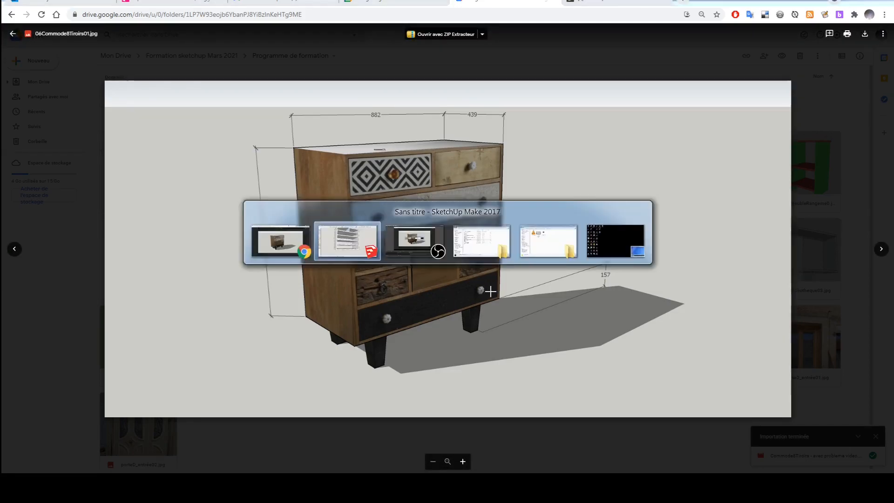
Start a rectangle on the right side panel's inner face in the third compartment from the top, at the upper corner beside the back groove.
scroll(556, 261, "up", 5)
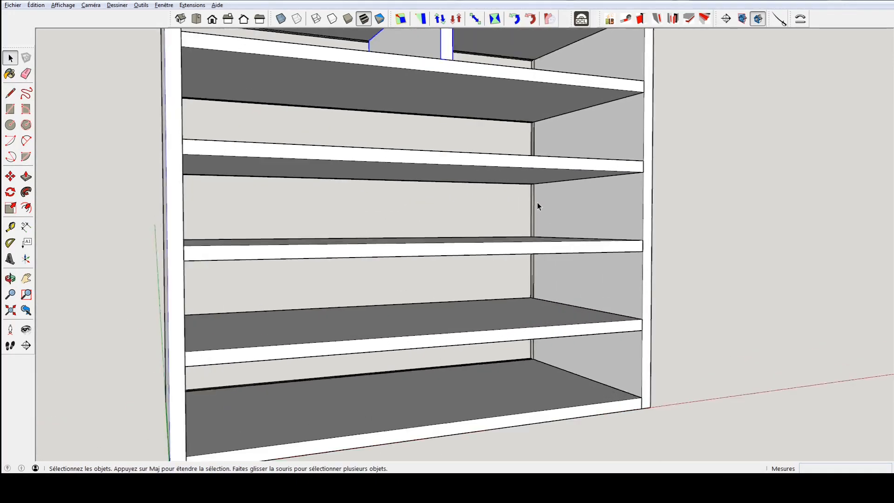
scroll(538, 203, "up", 3)
key("r")
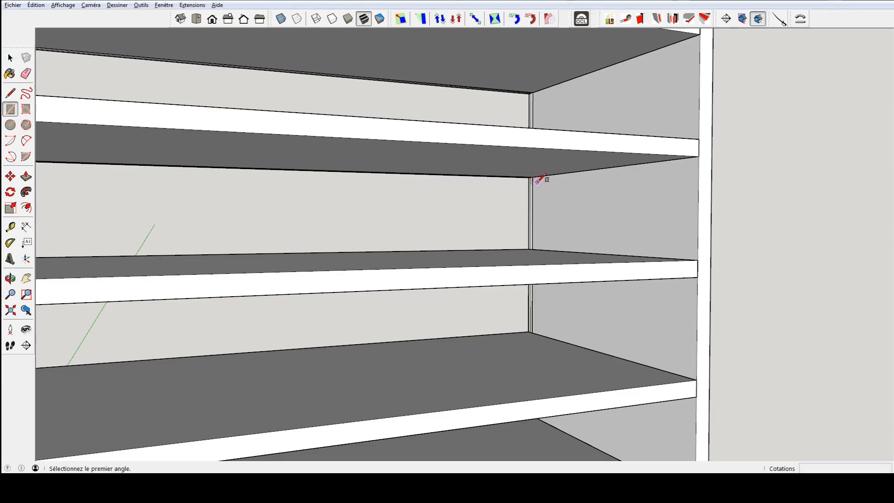
scroll(540, 176, "up", 5)
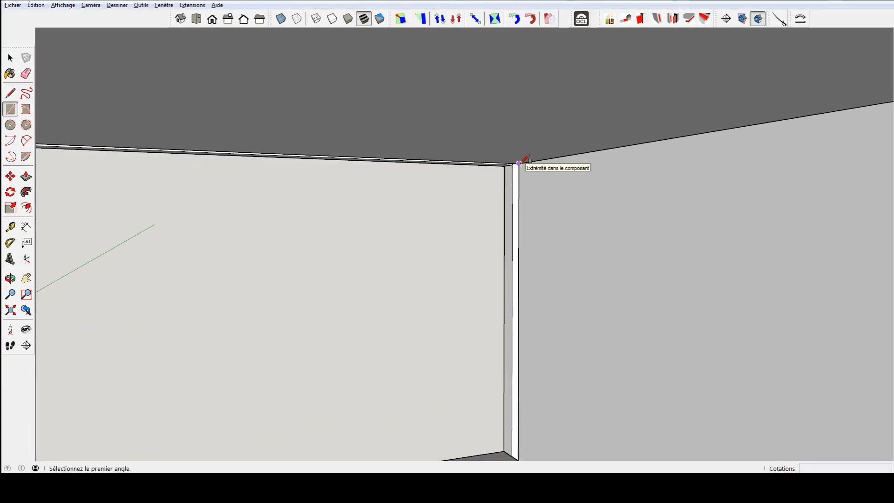
Draw a rectangle on the right side panel's inner face spanning two shelf compartments and push/pull it 22 mm inward.
left_click(519, 163)
scroll(605, 279, "down", 6)
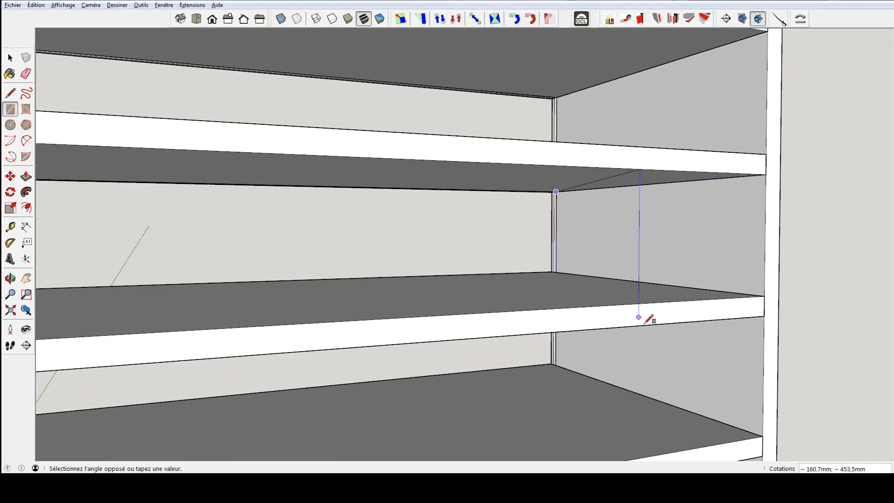
left_click(764, 434)
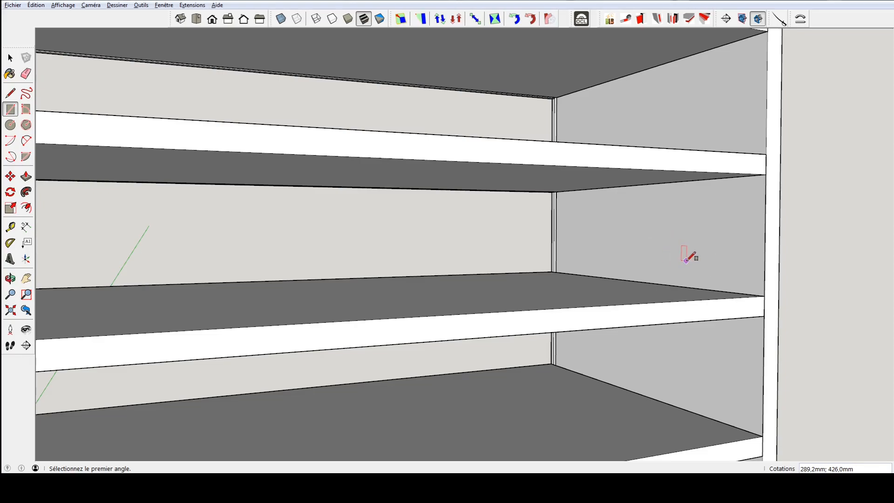
key("p")
left_click_drag(698, 258, 663, 256)
type("22")
key("Return")
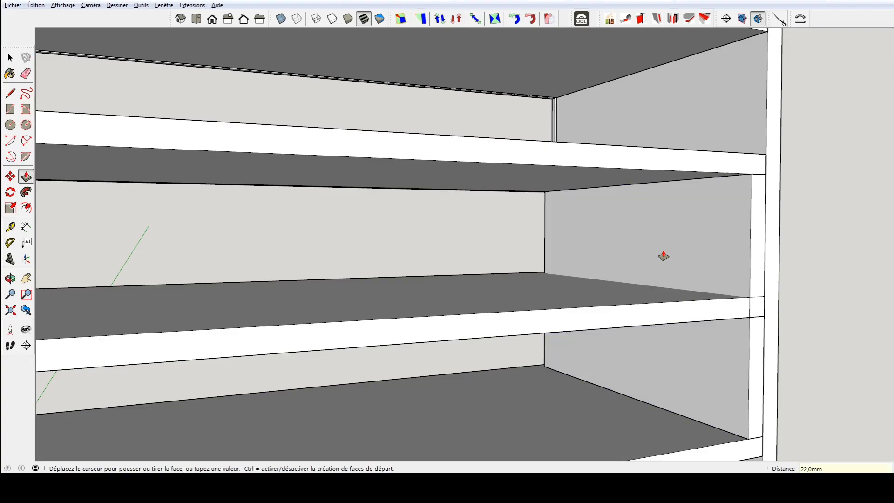
key("space")
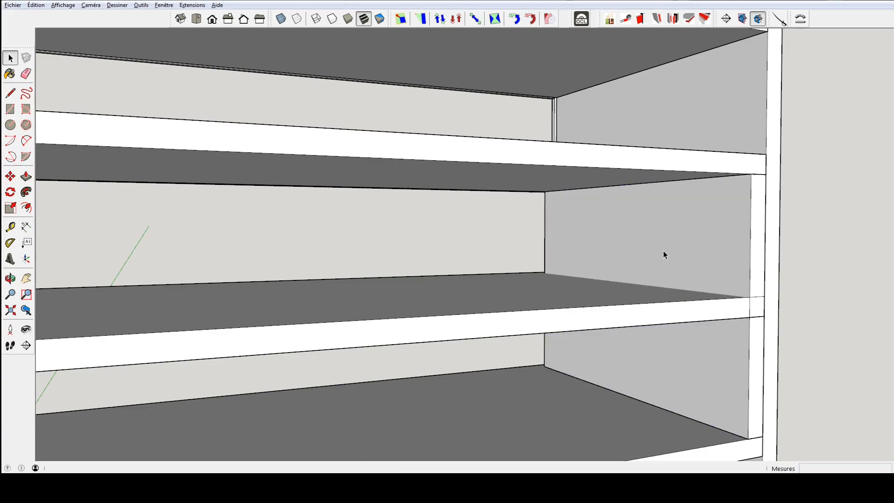
Turn the whole new partition panel into a component named PanoIntBas.
triple_click(683, 233)
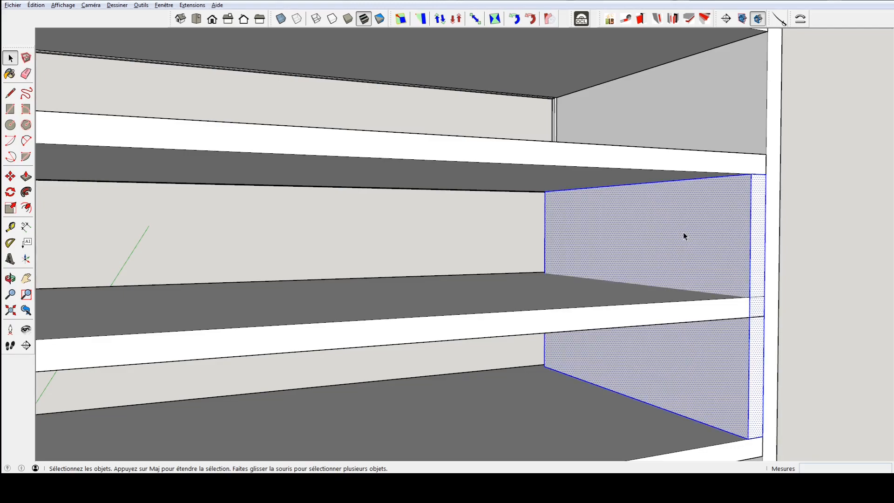
key("g")
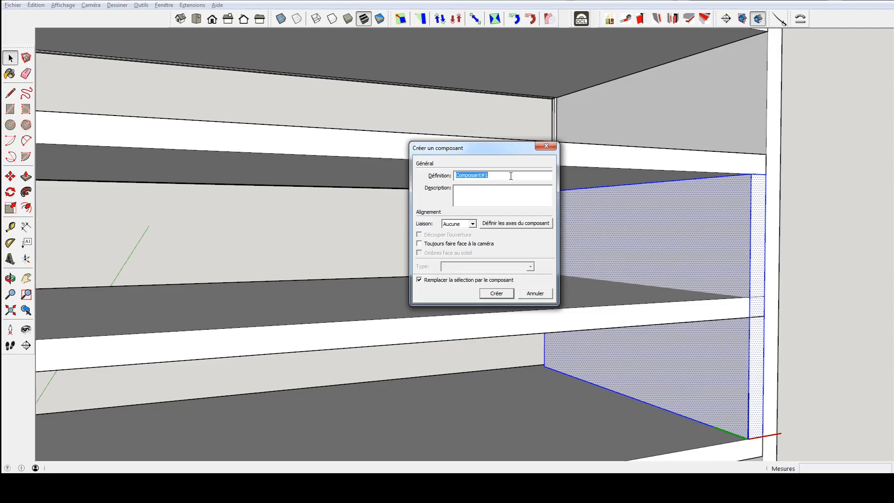
type("PanoIntBas")
left_click(495, 294)
Move the partition component 22 mm outward so it sits within the right side panel's thickness.
scroll(644, 290, "down", 3)
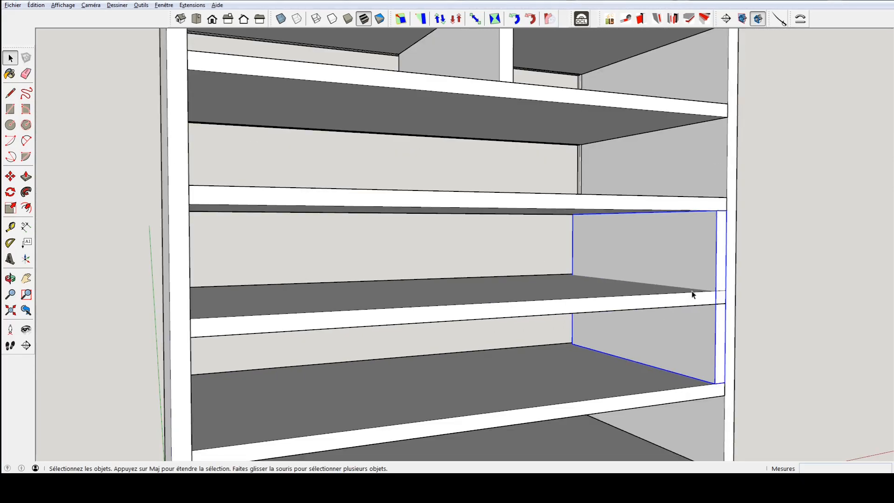
middle_click_drag(720, 378, 590, 356)
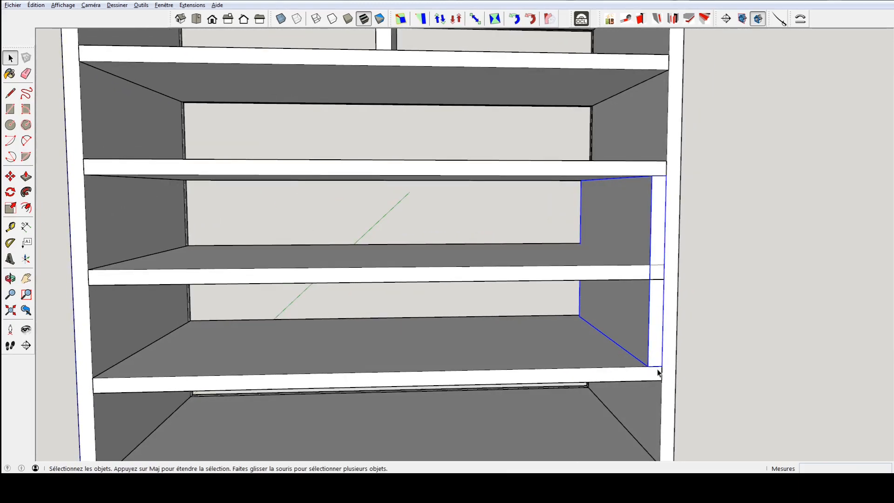
key("m")
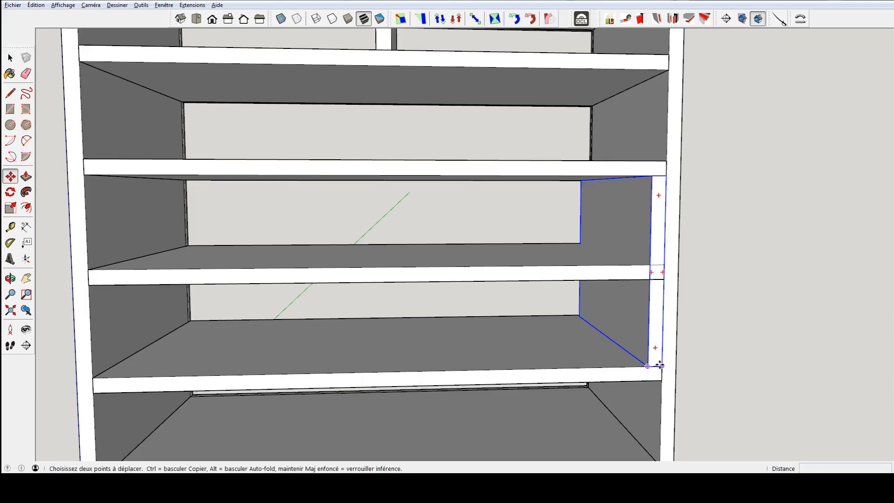
left_click_drag(647, 366, 662, 366)
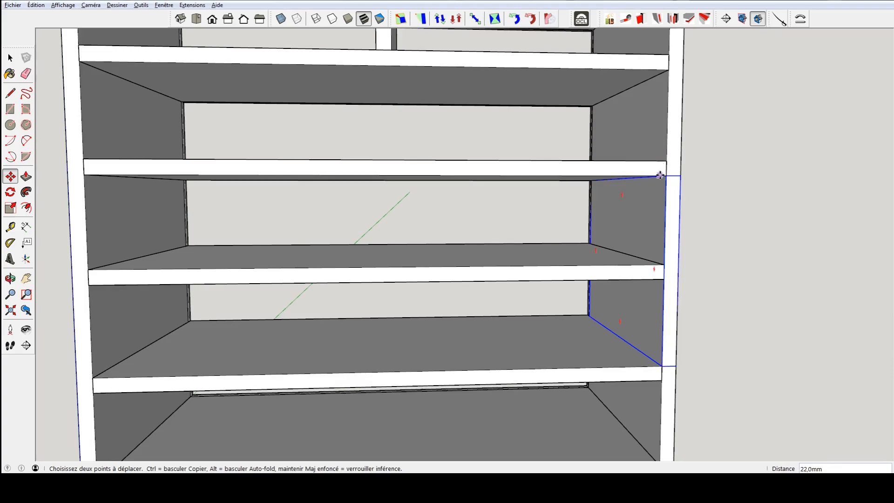
key("space")
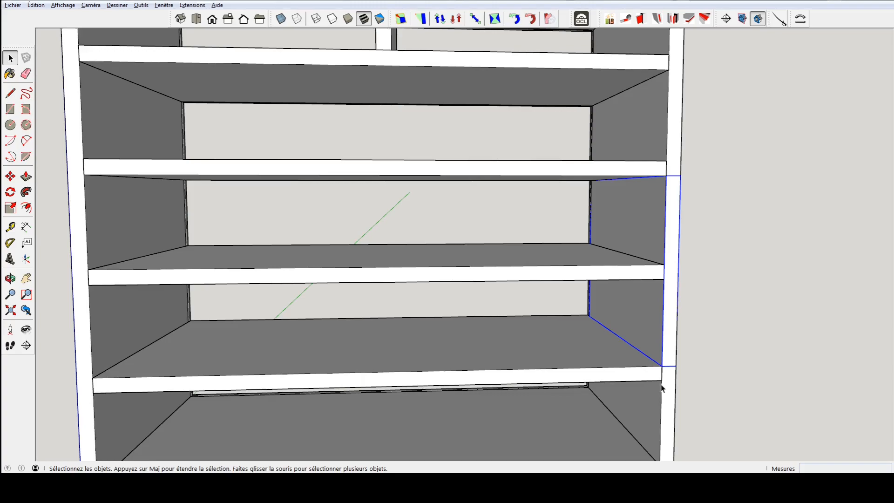
Copy the partition to the inner corner of the left side panel and divide the copies by 3.
key("m")
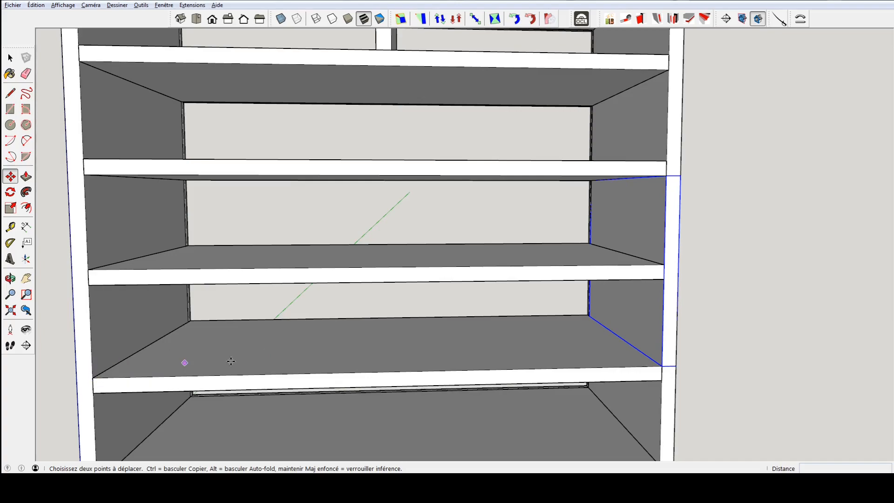
left_click(676, 367)
key("ctrl")
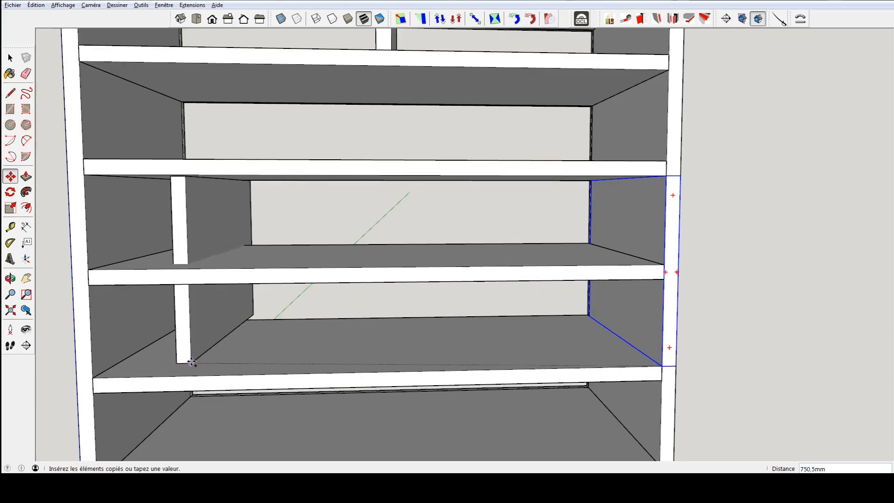
left_click(93, 378)
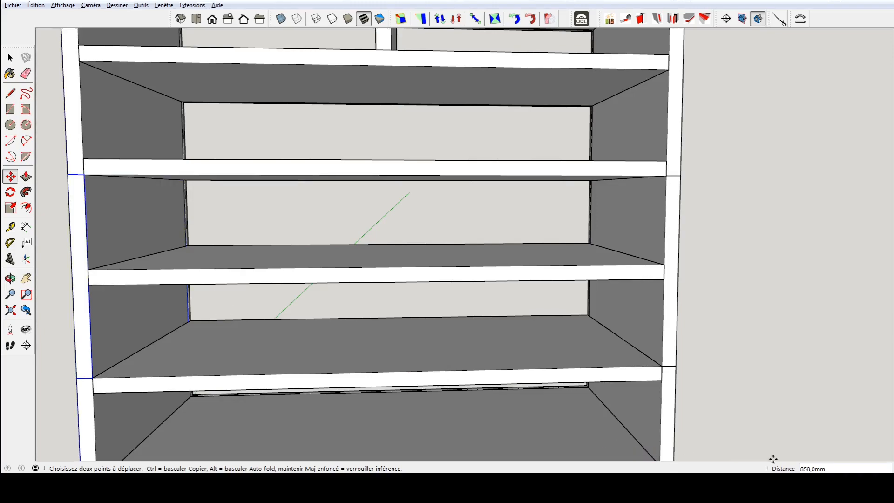
type("/3")
key("Return")
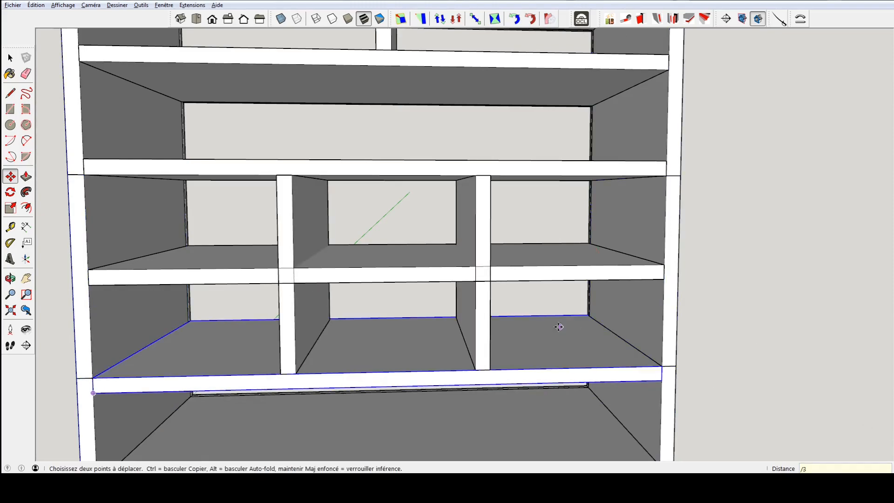
Delete the two outer partition copies overlapping the side panels, keeping the two middle partitions.
scroll(549, 305, "down", 6)
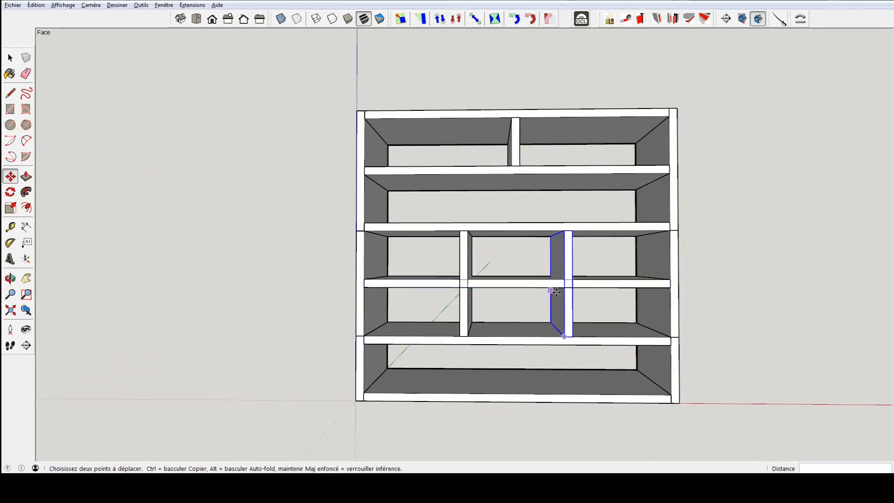
key("space")
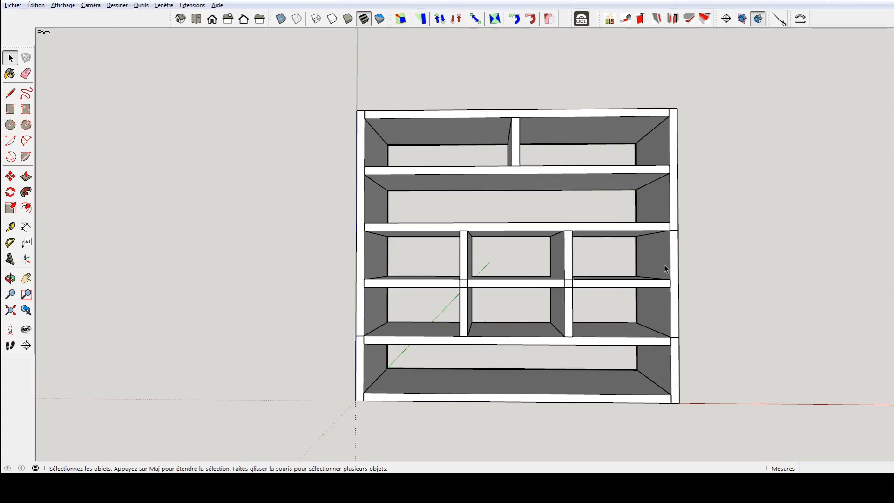
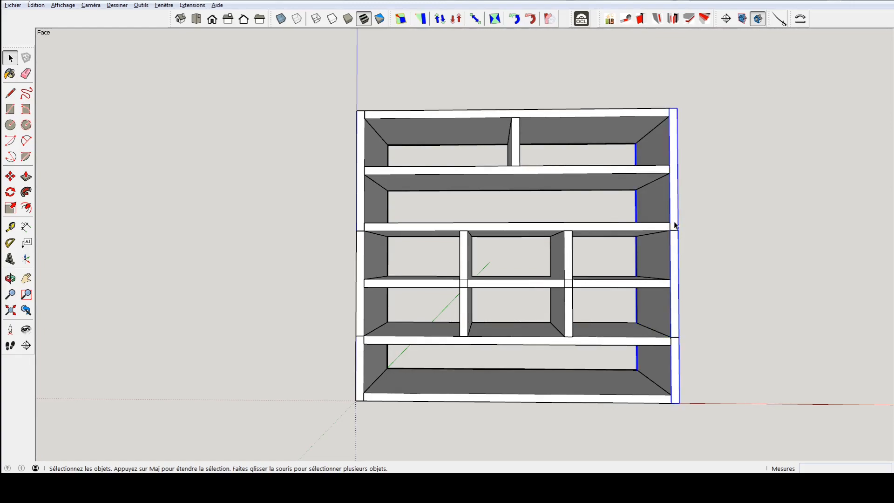
mouse_move(608, 214)
left_mouse_down()
mouse_move(636, 268)
mouse_move(728, 367)
left_mouse_up()
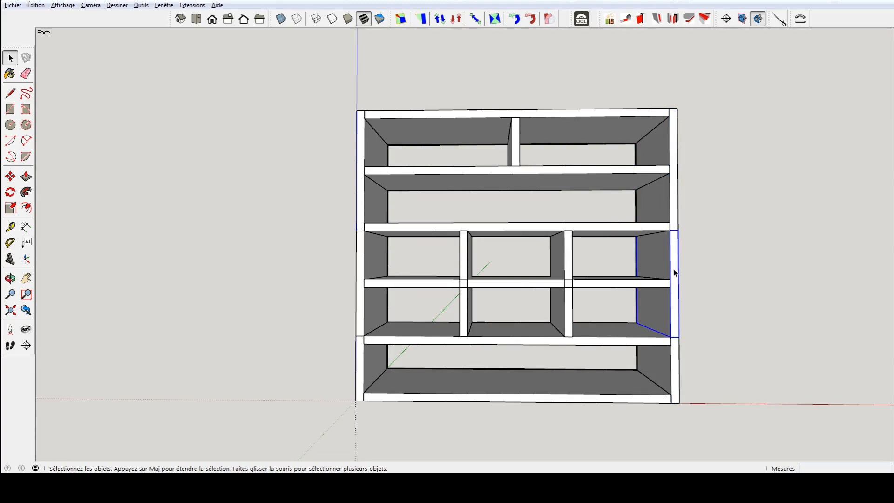
left_click(627, 311)
left_click_drag(320, 206, 421, 356)
key("Delete")
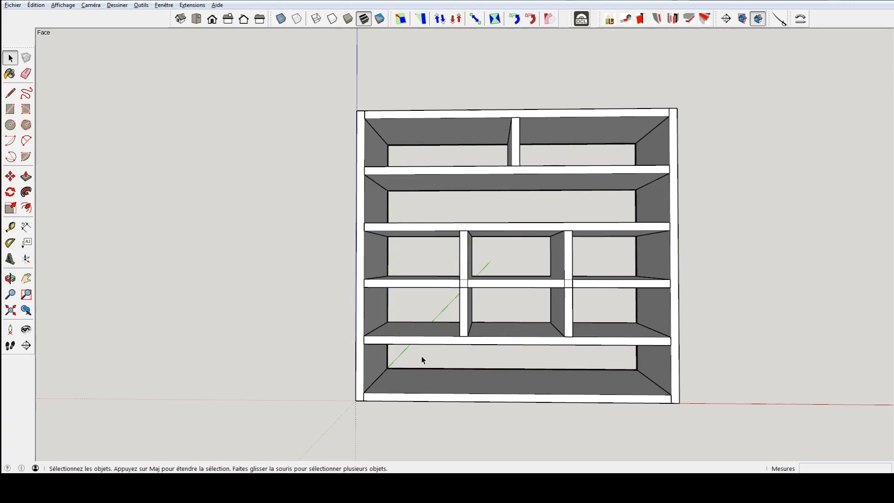
Examine the cabinet's shelves and rear from several angles.
middle_click_drag(693, 295, 780, 346)
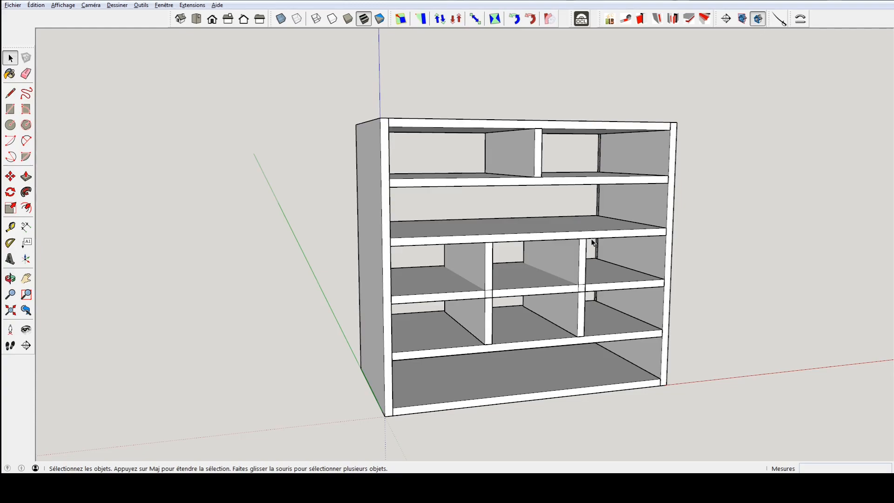
middle_click_drag(463, 186, 519, 212)
left_click(499, 189)
middle_click_drag(472, 186, 652, 208)
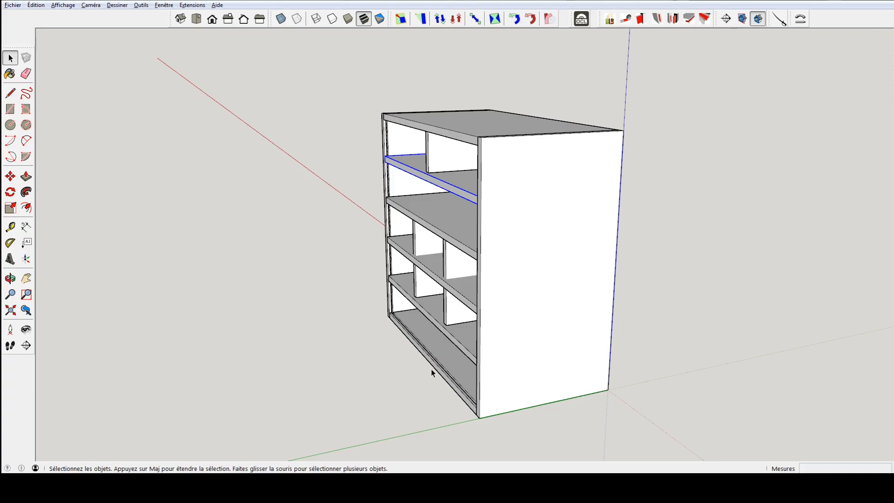
middle_click_drag(723, 217, 335, 177)
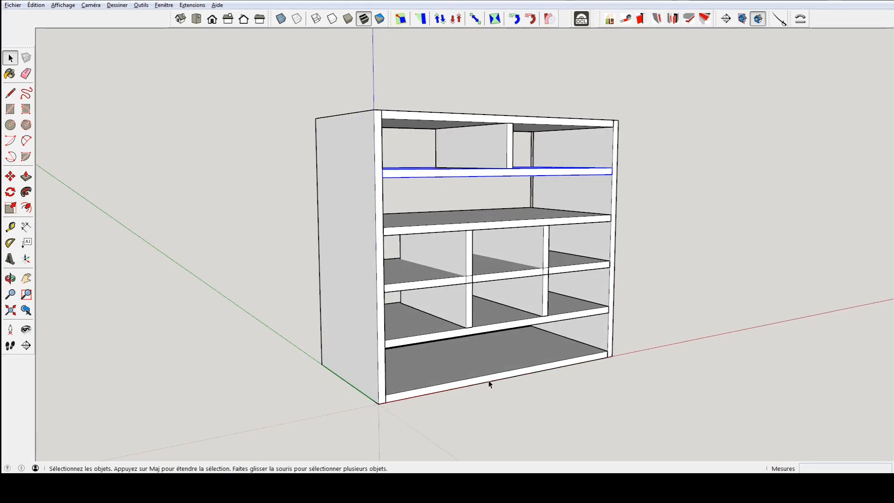
left_click(463, 122)
left_click(471, 173)
Make the cabinet's top panel and bottom panel unique components.
left_click(464, 122)
right_click(464, 122)
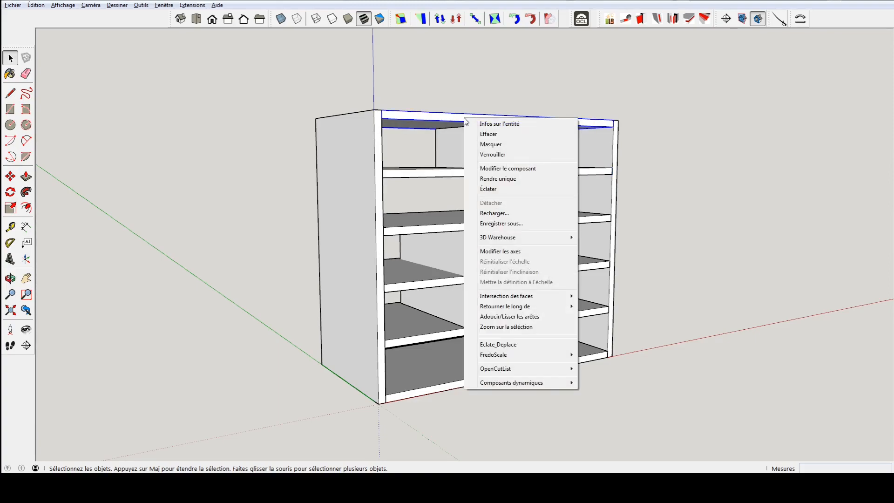
left_click(490, 179)
left_click(485, 362)
right_click(486, 362)
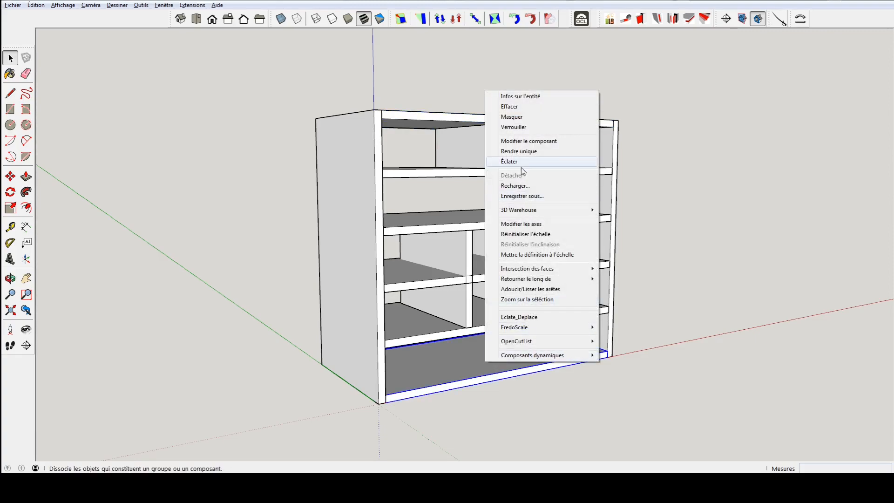
left_click(517, 151)
Edit the uppermost intermediate shelf component and draw a 12 mm vertical line from the groove's inner upper corner to the top edge.
left_click(454, 178)
double_click(455, 177)
middle_click_drag(326, 227, 575, 250)
scroll(381, 197, "up", 3)
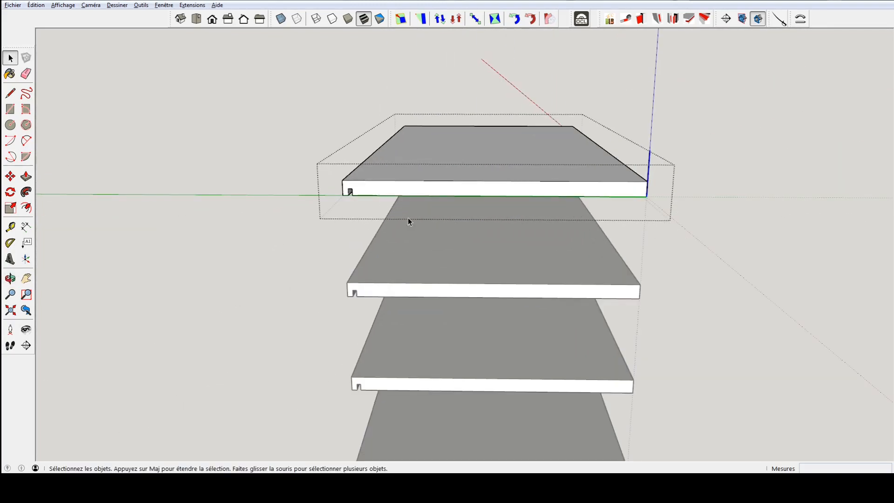
scroll(352, 191, "up", 3)
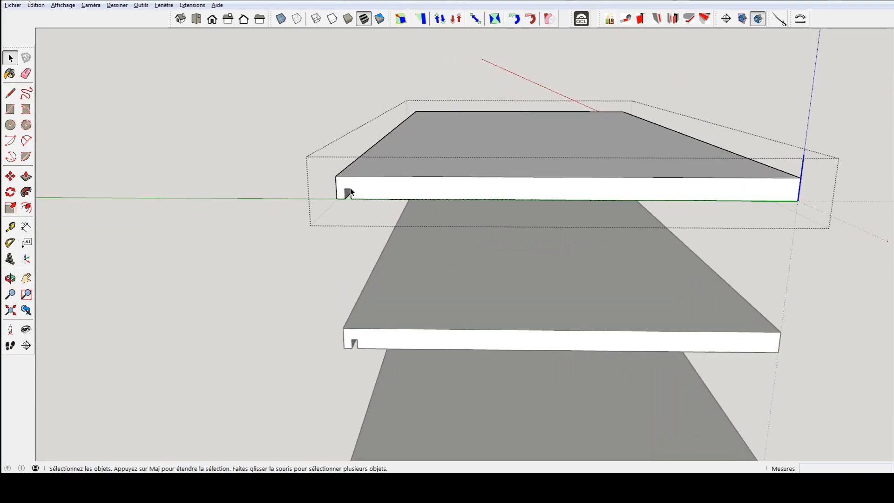
scroll(350, 192, "up", 1)
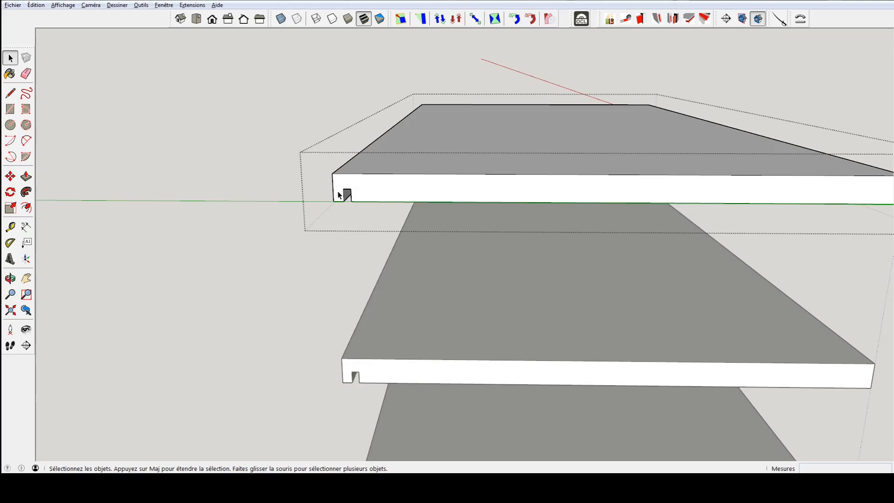
scroll(343, 196, "up", 1)
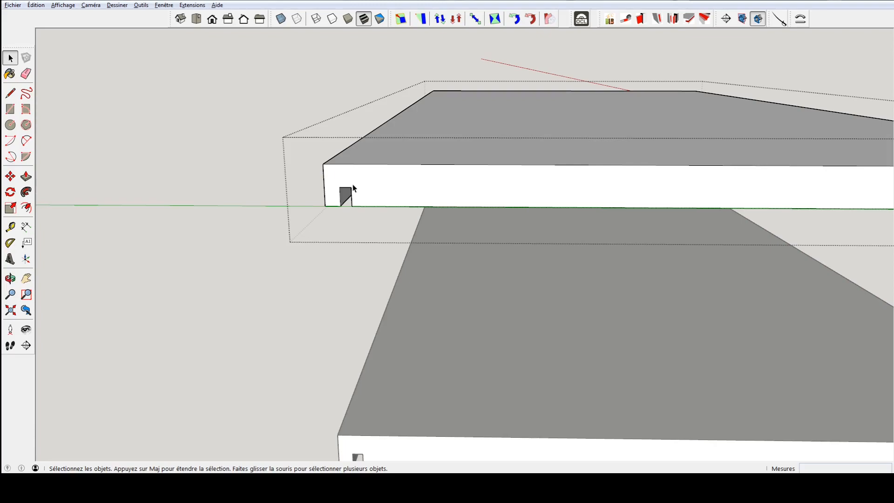
key("l")
left_click(351, 188)
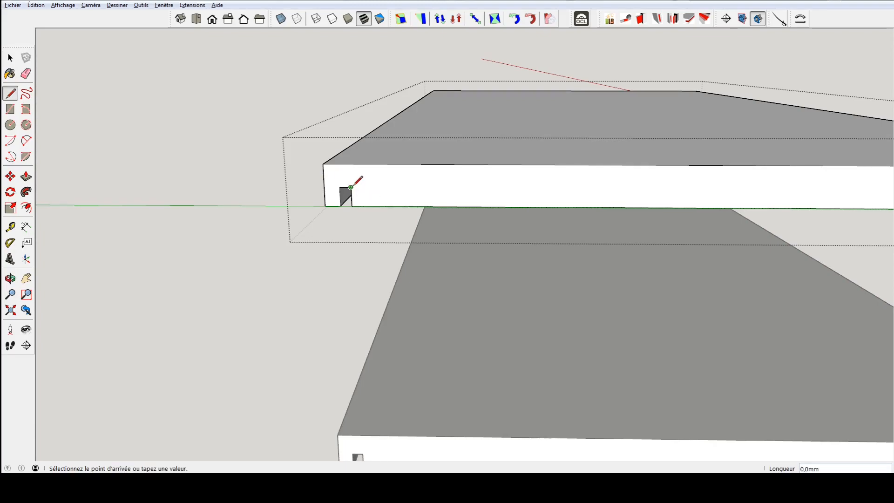
left_click(350, 164)
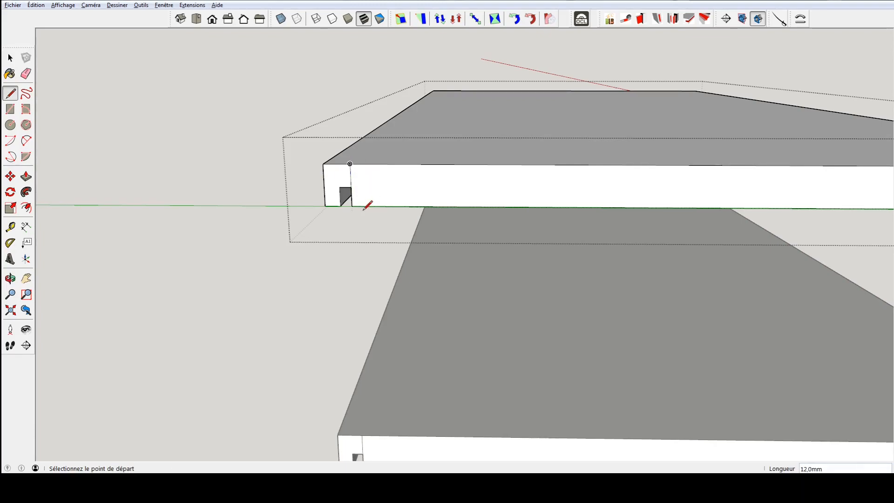
key("space")
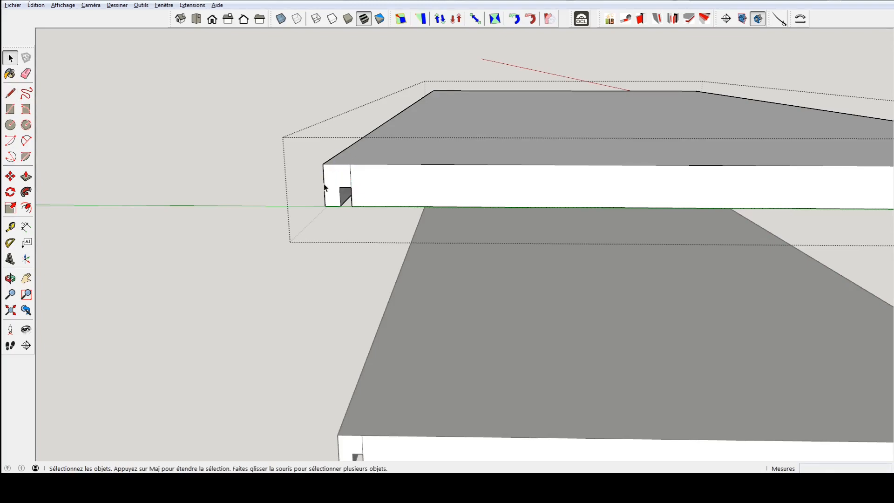
Try to push the shelf's rear edge face in by 8 mm, and undo it.
middle_click_drag(335, 187, 548, 191)
key("p")
left_click(515, 195)
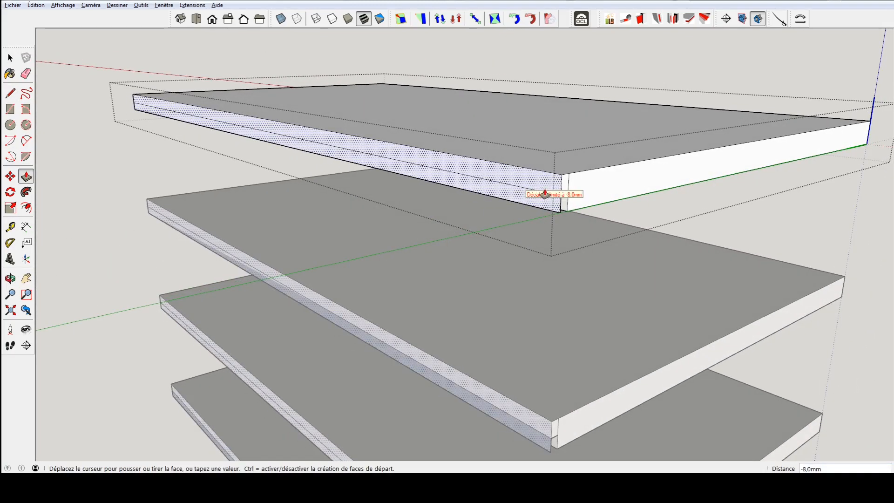
left_click(545, 193)
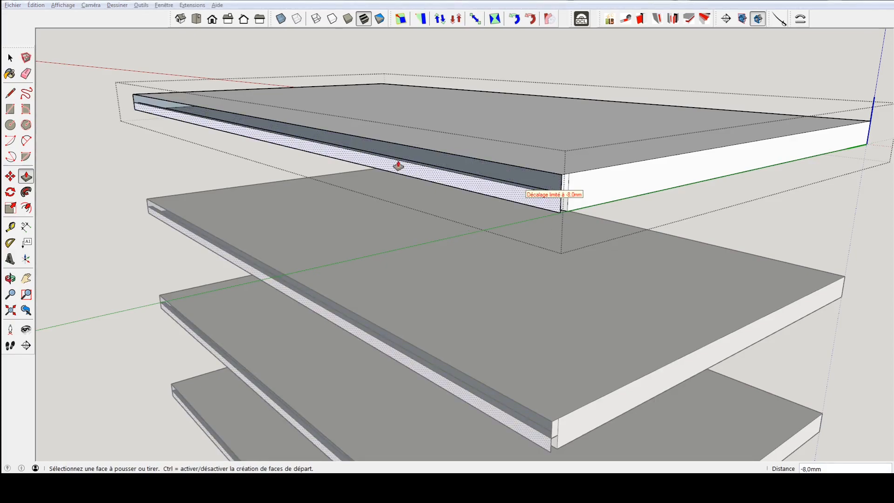
scroll(455, 172, "down", 1)
key("ctrl+z")
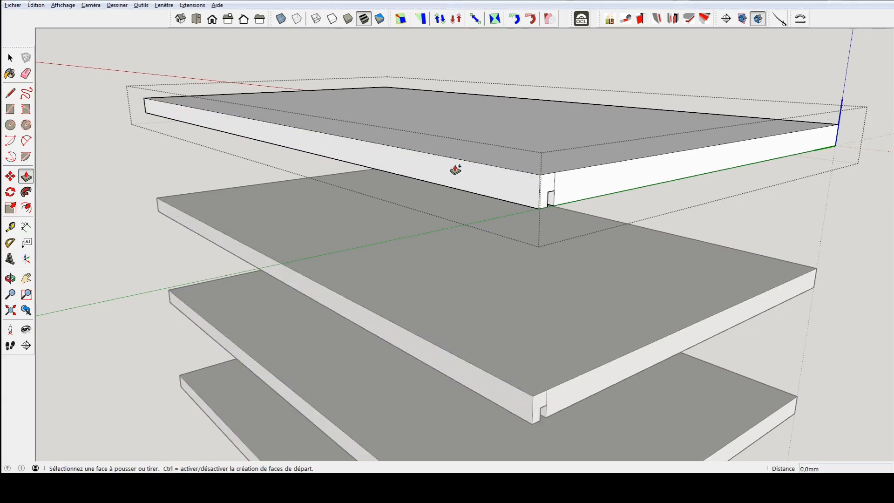
Push the narrow strip behind the groove through the shelf's full 836 mm length, and erase the leftover line along its rear edge.
left_click(545, 187)
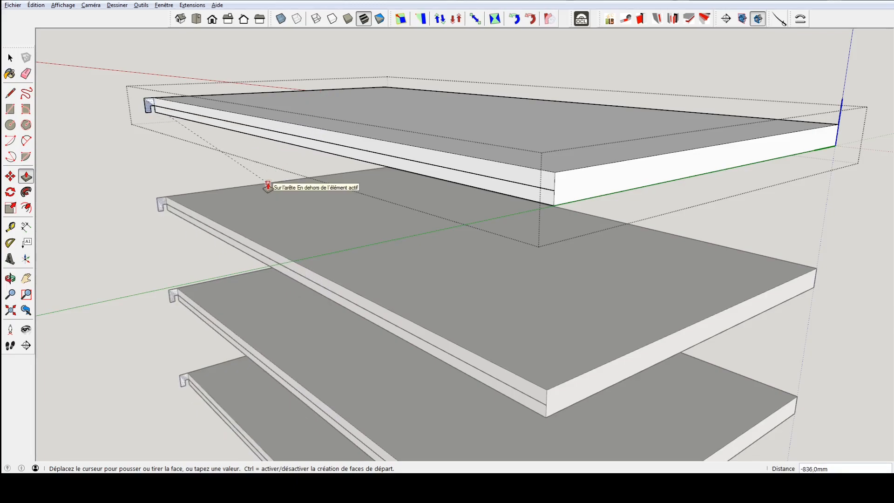
key("Escape")
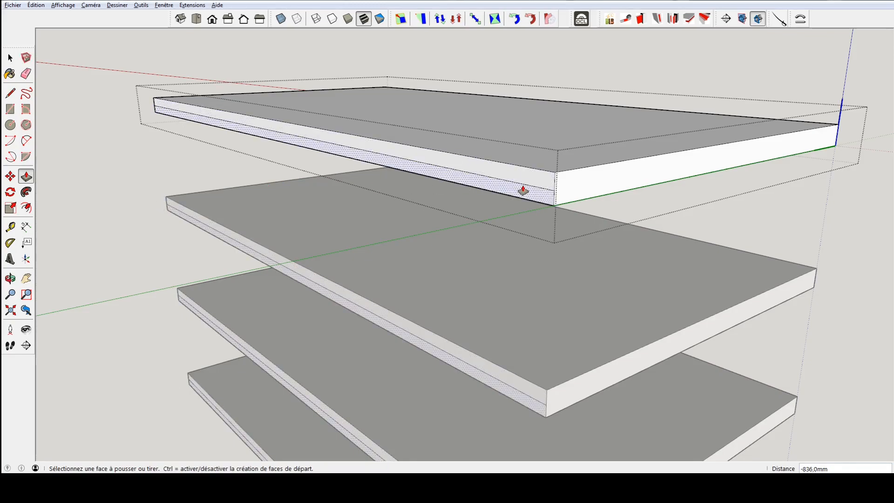
key("e")
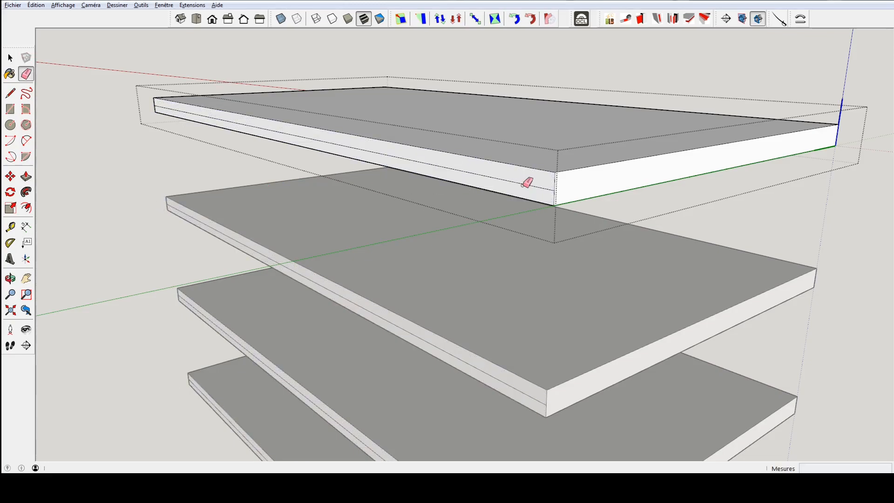
left_click(525, 186)
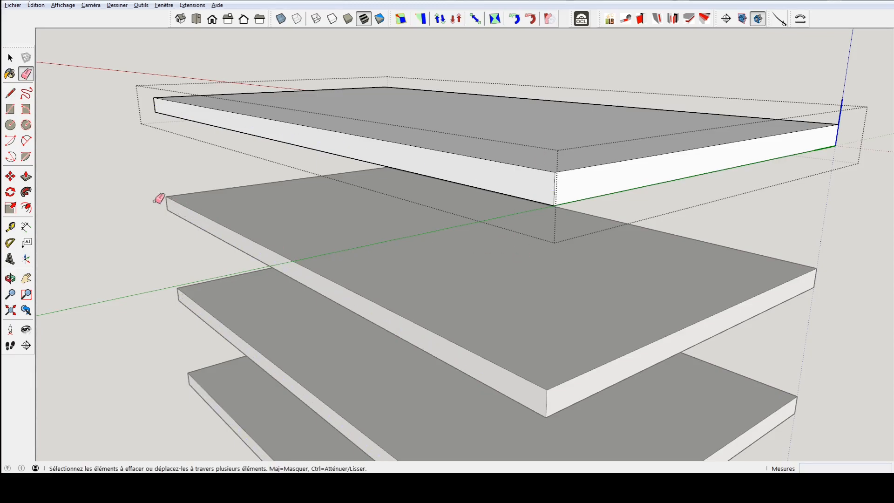
key("space")
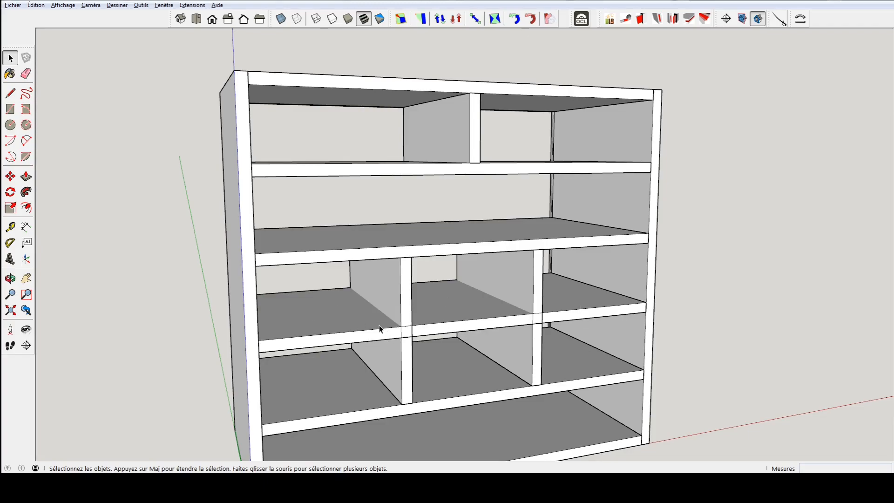
Make the shelf crossing the two lower partitions a unique component and shorten it by 572 mm, leaving it only in the right-hand compartment.
right_click(331, 341)
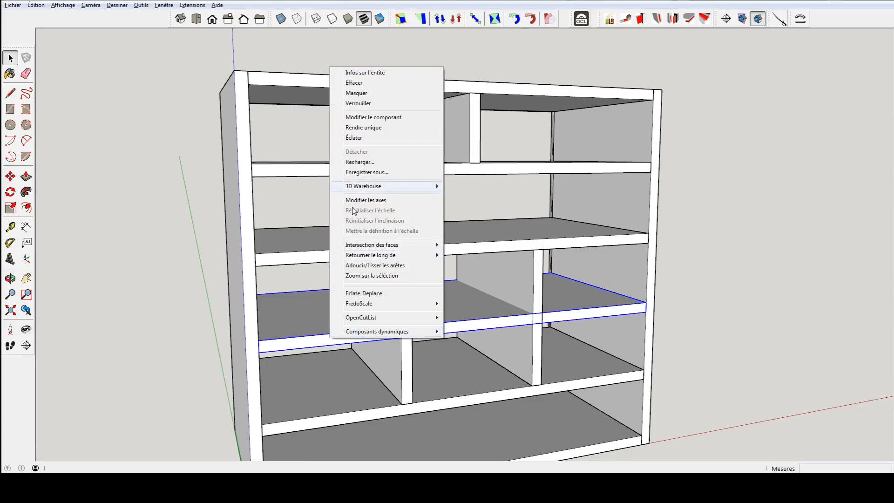
left_click(368, 128)
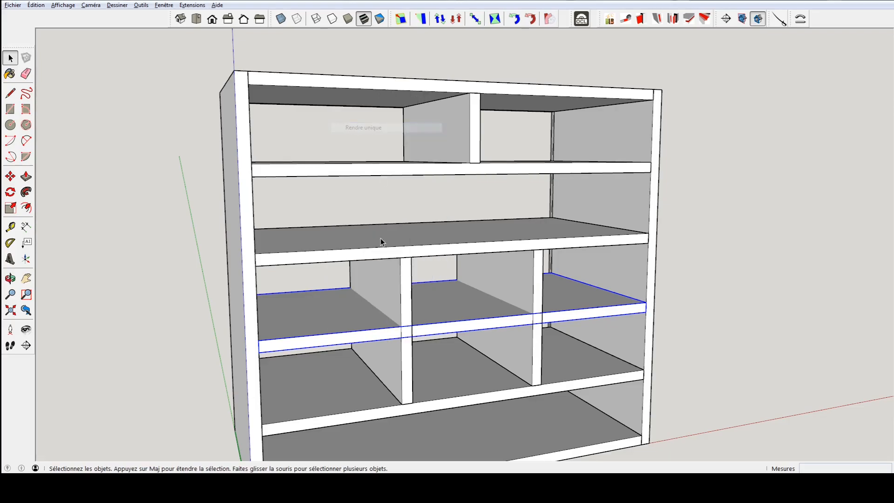
triple_click(318, 325)
middle_click_drag(269, 336, 353, 366)
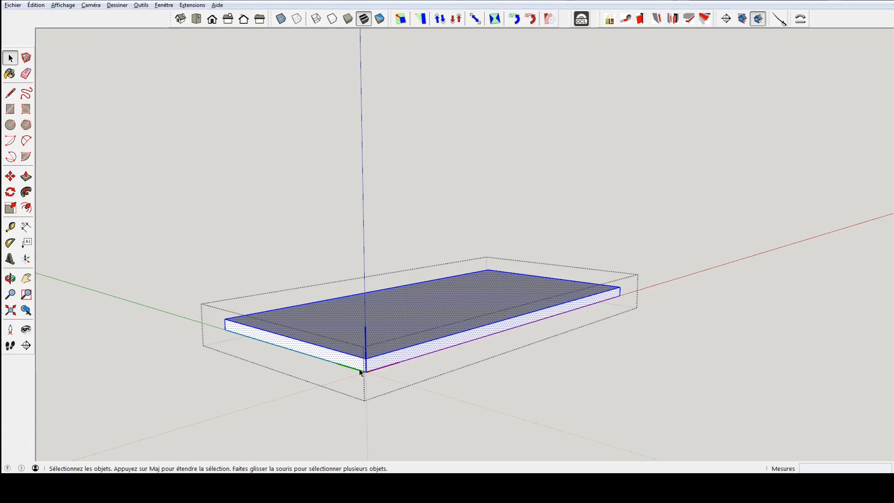
key("p")
left_click(351, 365)
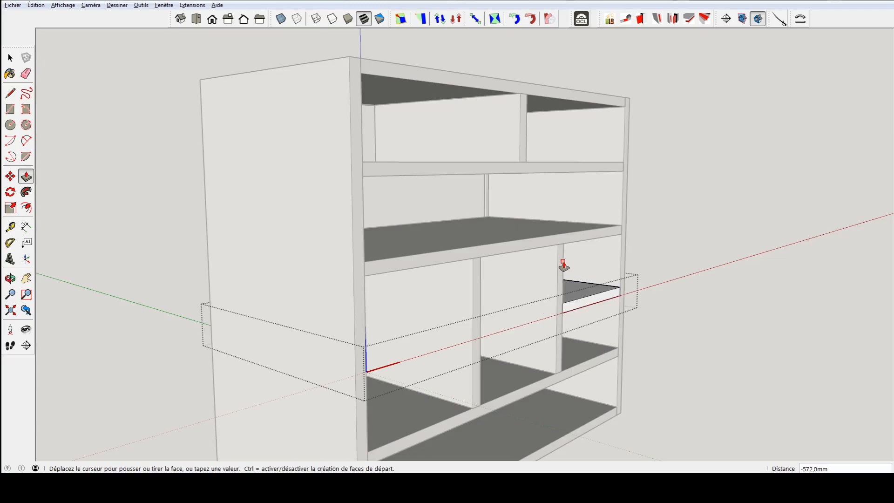
left_click(562, 353)
middle_click_drag(635, 312, 387, 318)
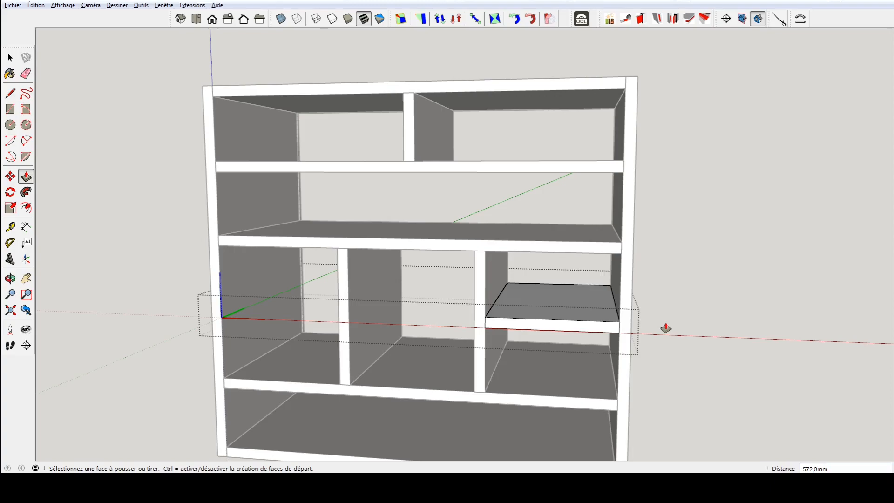
key("space")
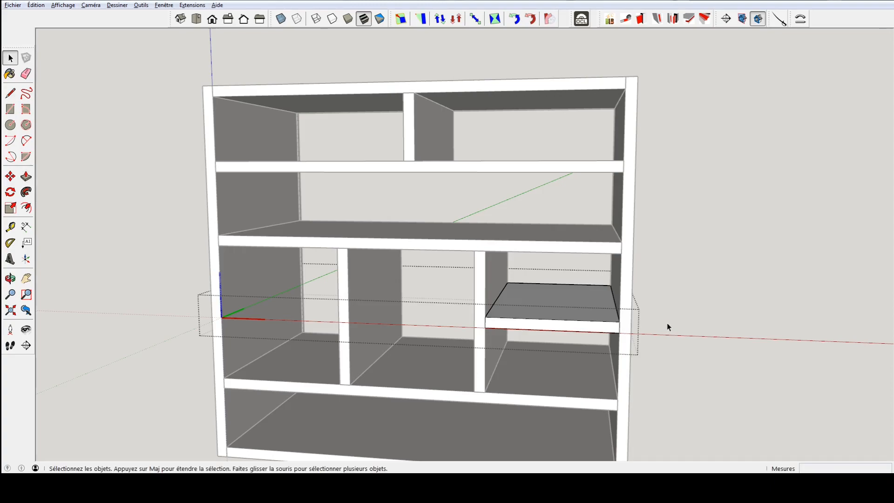
left_click(680, 278)
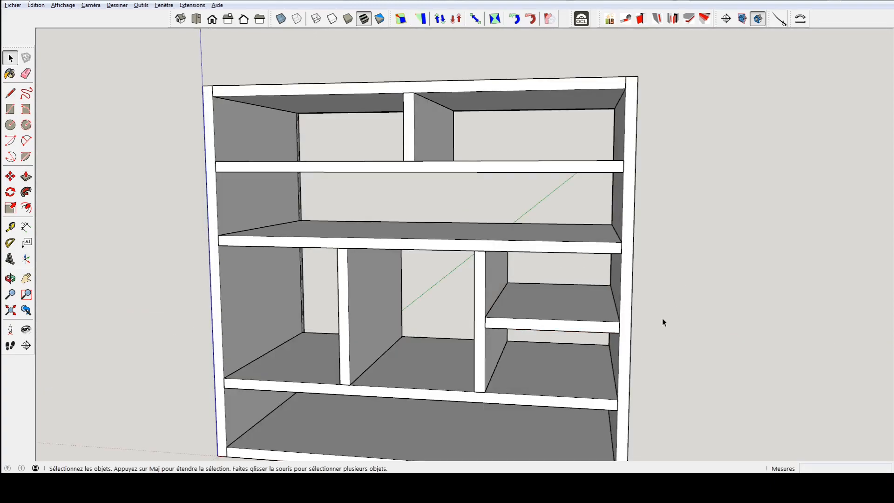
Try to copy the short shelf 572 mm into the left-hand compartment using the shelf below as reference, and undo the copy.
left_click(573, 326)
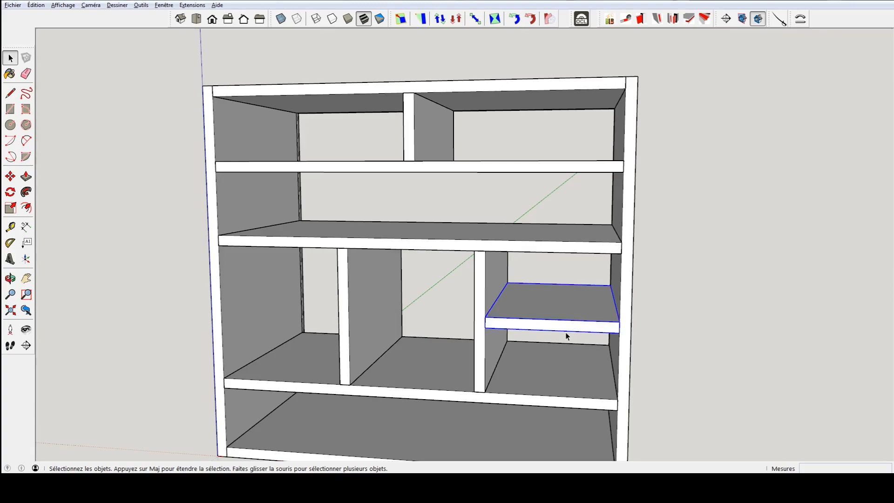
key("m")
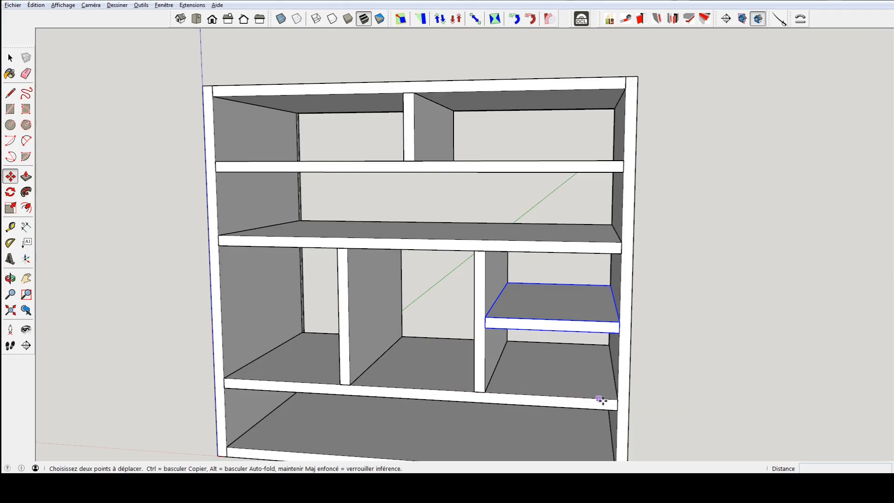
left_click(618, 399)
key("ctrl")
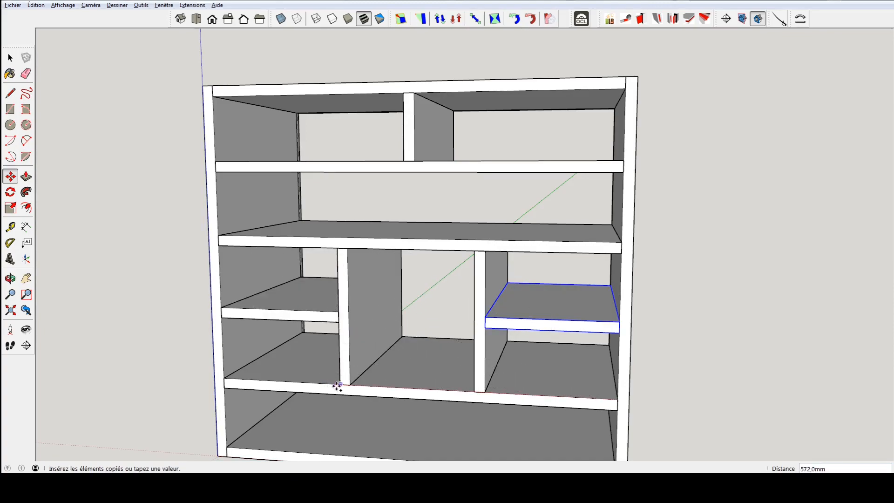
left_click(339, 387)
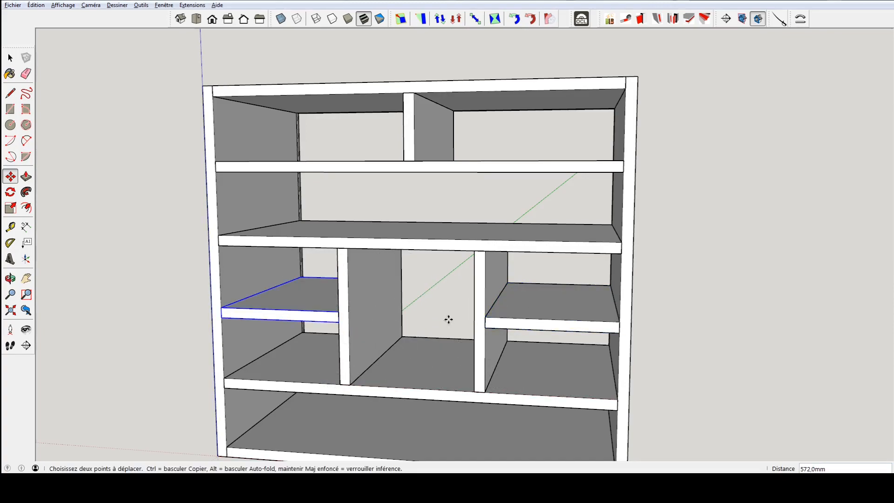
key("ctrl+z")
Copy the short shelf by its front upper corner 572 mm horizontally into the left-hand compartment, against the side panel.
key("space")
left_click(526, 332)
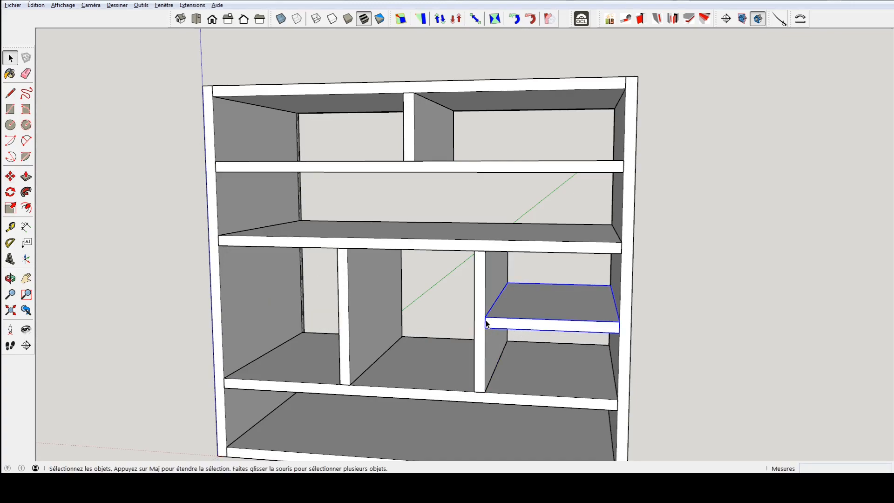
key("m")
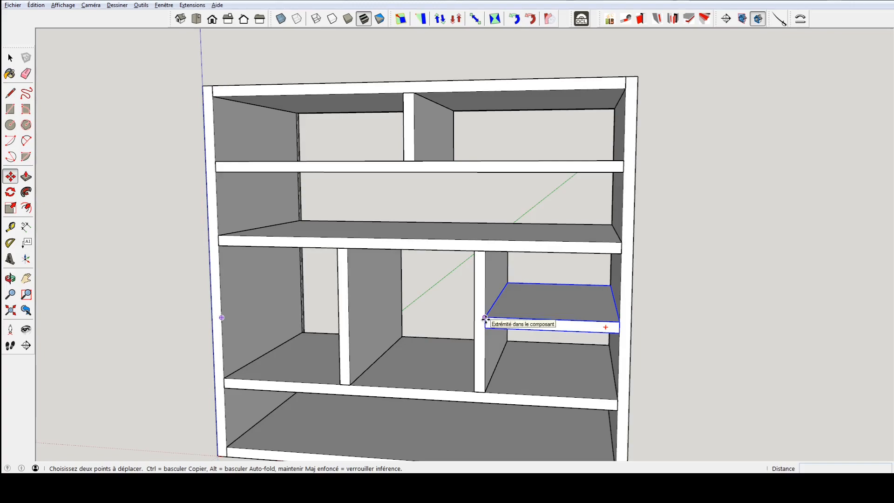
left_click(485, 321)
key("ctrl")
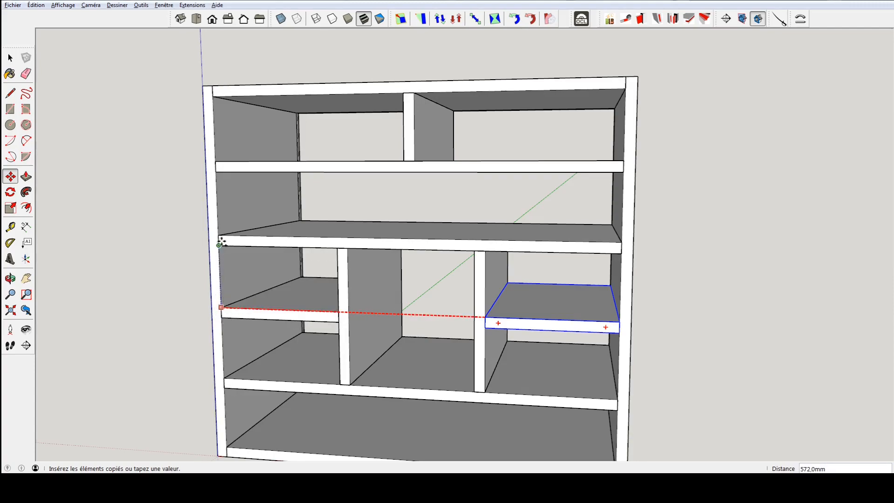
left_click(214, 130)
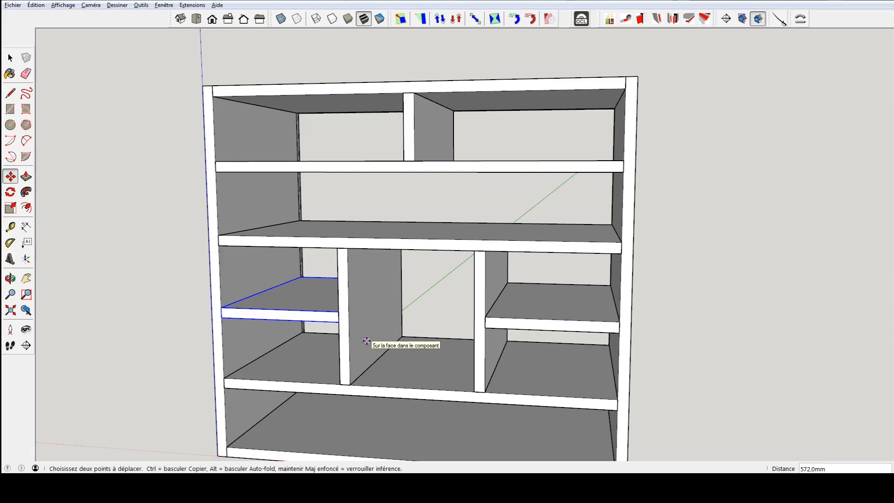
Draw an 836 x 756 mm rectangle across the cabinet's rear opening, from one inner upper corner to the diagonally opposite inner lower corner.
scroll(367, 321, "down", 5)
middle_click_drag(412, 340, 684, 330)
middle_click_drag(443, 319, 647, 316)
middle_click_drag(390, 313, 499, 323)
middle_click_drag(379, 336, 505, 267)
scroll(424, 254, "up", 5)
scroll(385, 237, "up", 3)
middle_click_drag(344, 168, 353, 260, "shift")
scroll(310, 217, "up", 4)
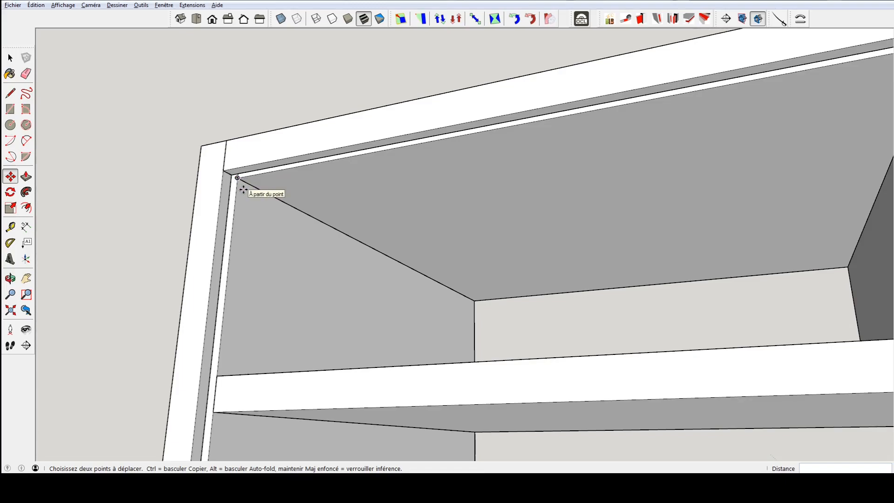
key("r")
left_click(237, 177)
middle_click_drag(313, 260, 521, 434)
scroll(214, 163, "down", 6)
key("r")
left_click(524, 429)
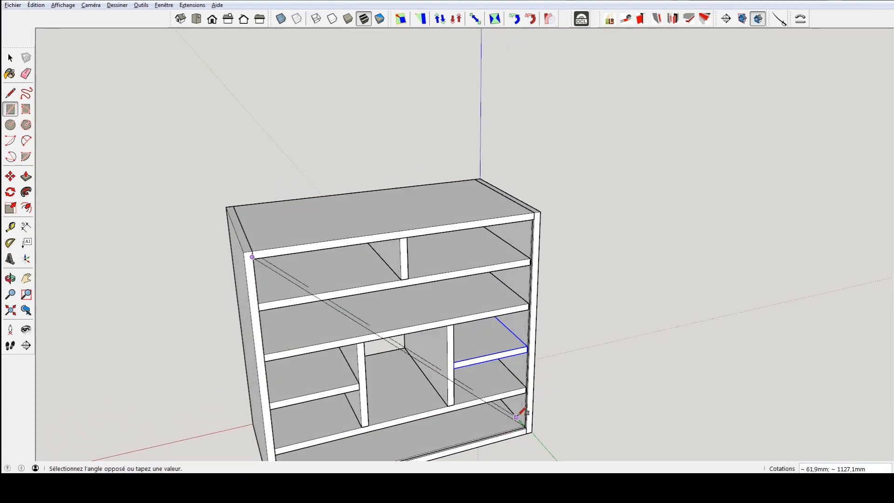
scroll(524, 422, "up", 6)
scroll(530, 425, "up", 3)
middle_click_drag(529, 428, 523, 325, "shift")
scroll(525, 312, "up", 1)
scroll(528, 323, "up", 3)
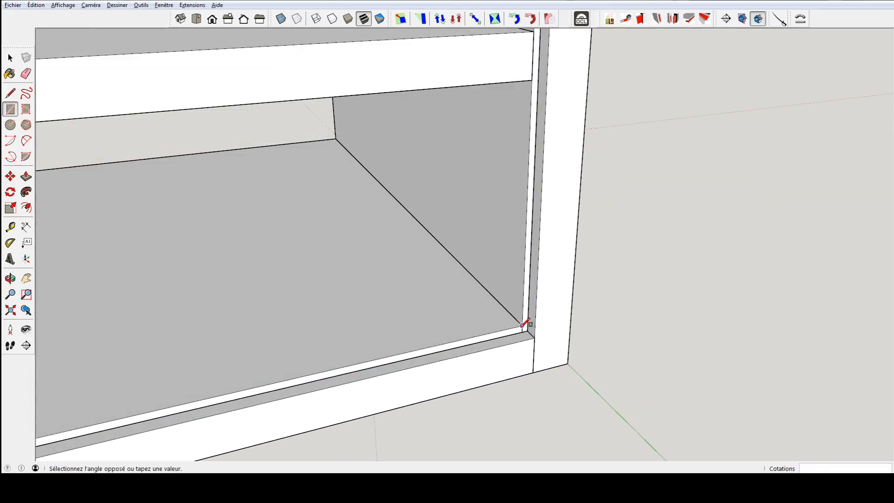
left_click(523, 325)
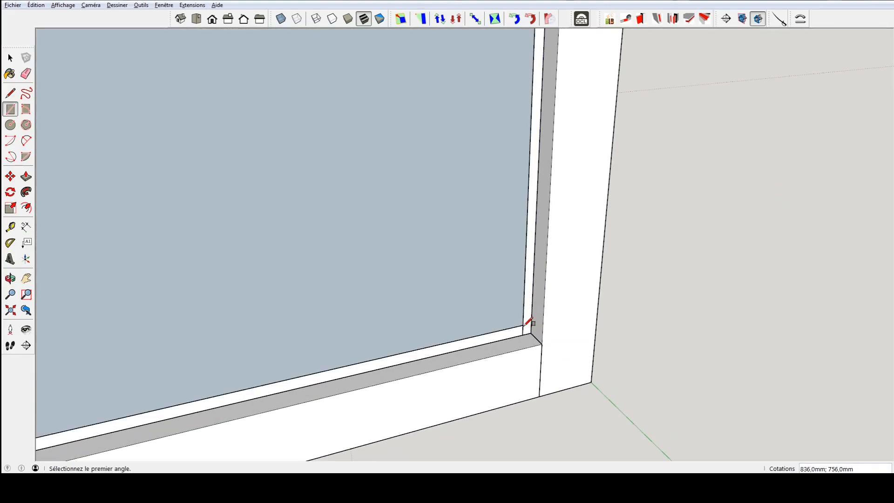
Extrude the rear rectangle 6 mm to form the cabinet's back panel.
scroll(463, 279, "down", 5)
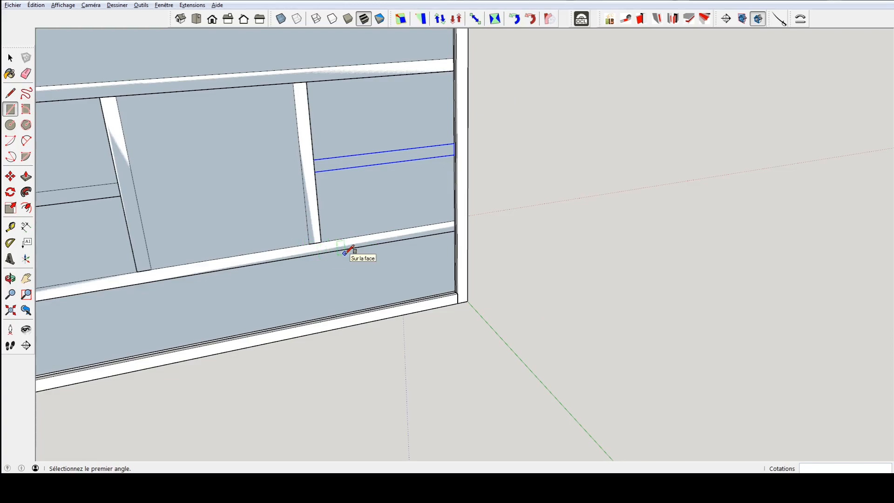
middle_click_drag(396, 263, 404, 291)
scroll(405, 293, "up", 4)
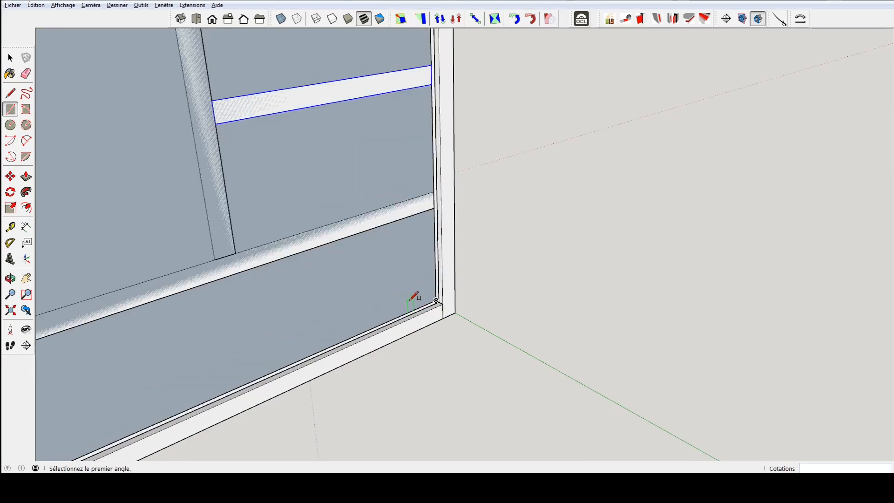
key("p")
left_click(426, 300)
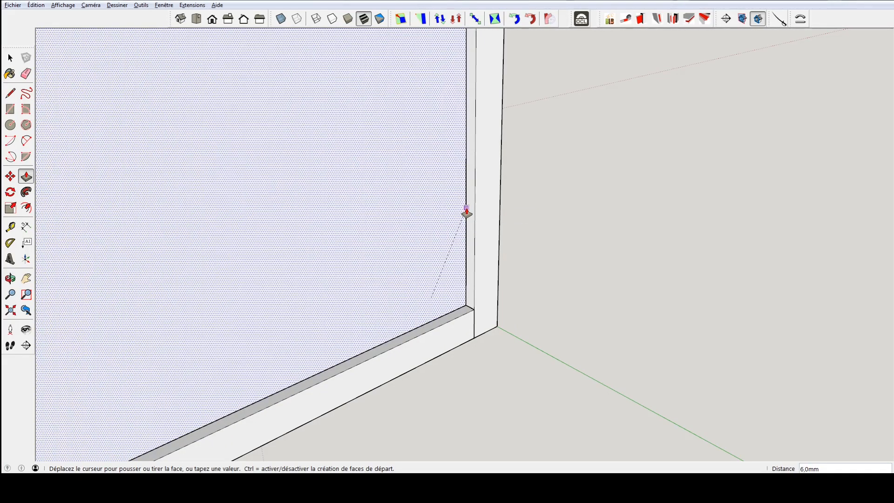
left_click(466, 210)
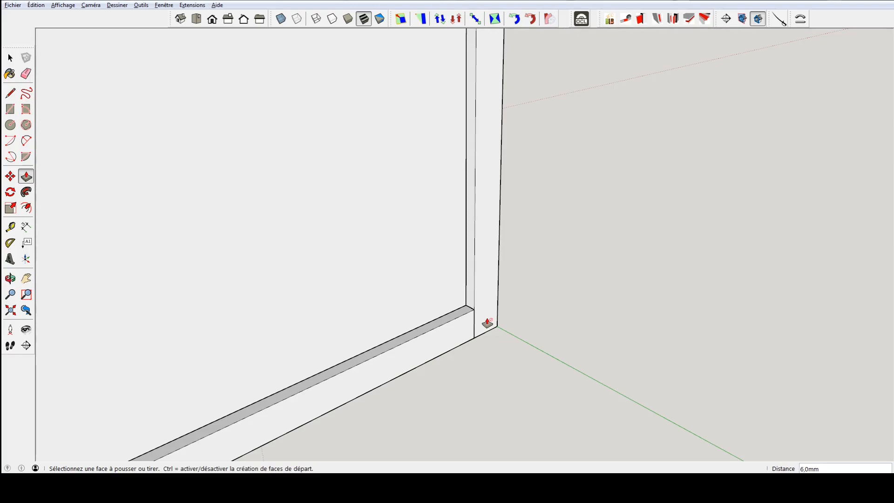
scroll(651, 363, "down", 4)
scroll(412, 260, "down", 2)
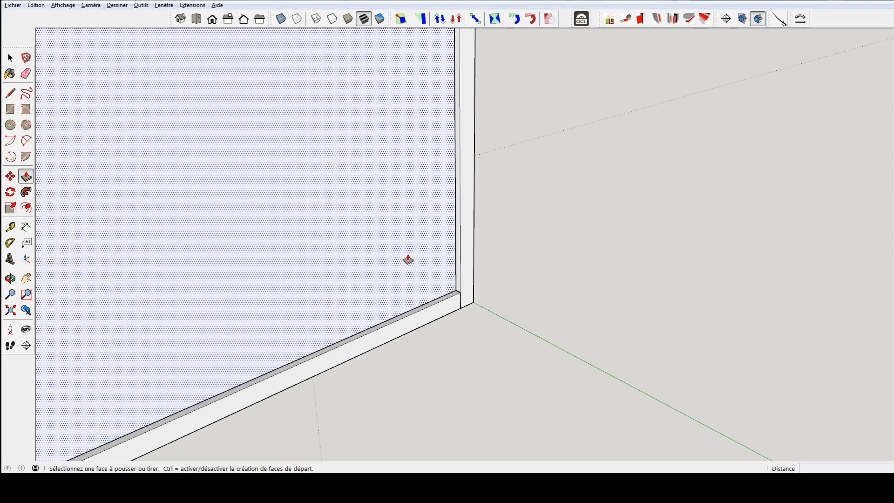
middle_click_drag(415, 260, 529, 331)
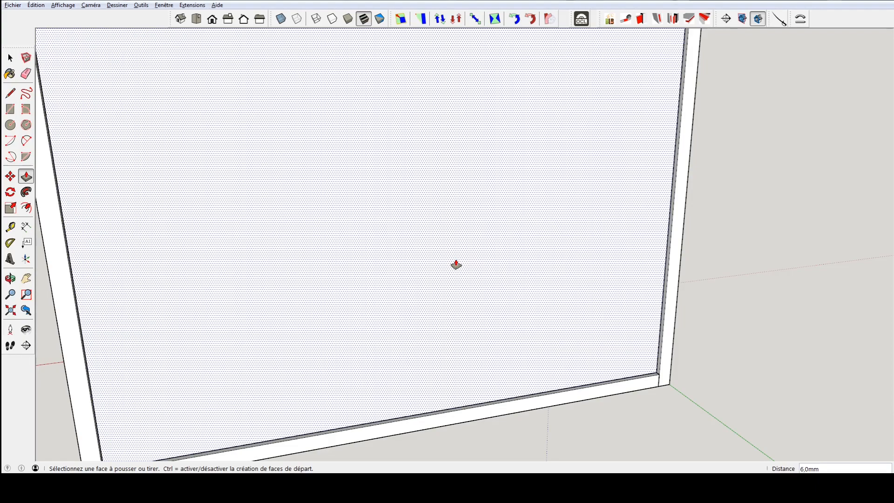
key("space")
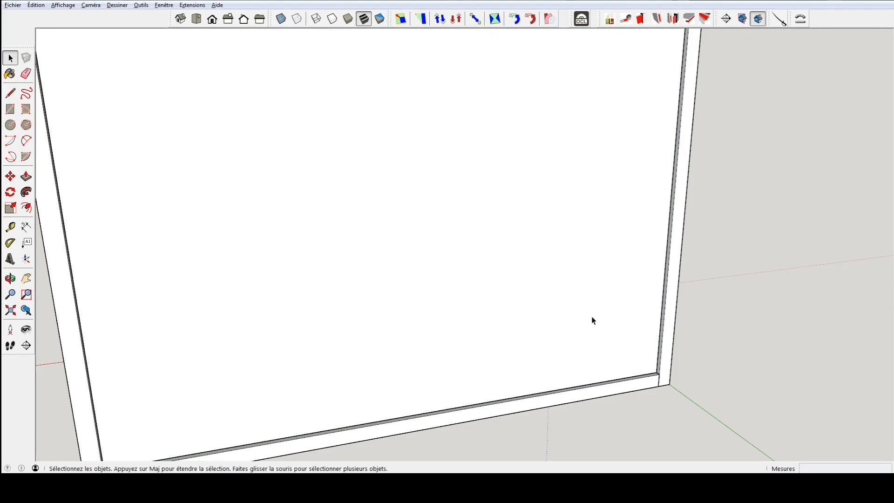
Select the entire back panel with all its faces and edges and make it a component named "A".
left_click(477, 240)
scroll(558, 253, "down", 6)
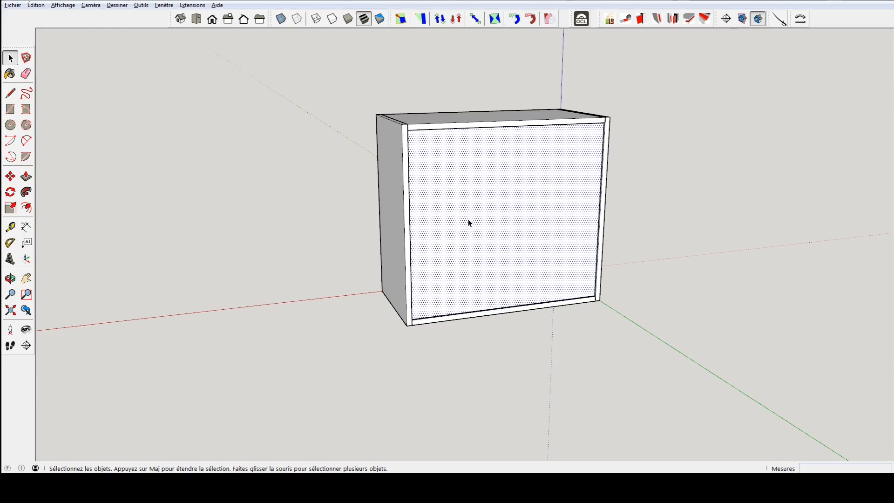
middle_click_drag(463, 233, 715, 200)
left_click_drag(715, 201, 735, 172)
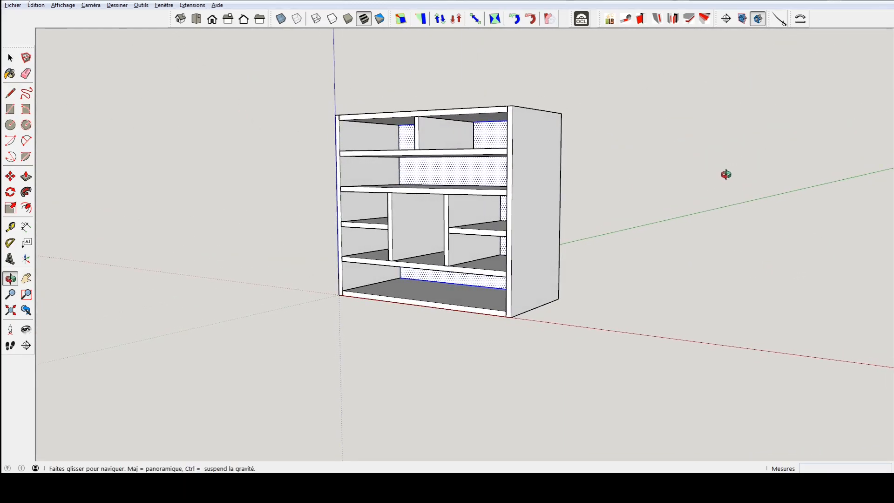
key("space")
scroll(475, 173, "up", 4)
scroll(474, 173, "up", 2)
scroll(599, 253, "down", 5)
middle_click_drag(599, 254, 468, 235)
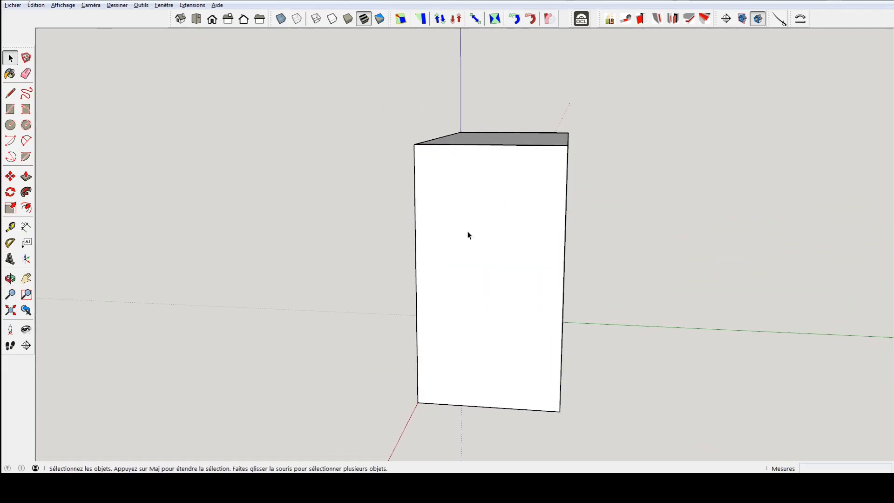
left_click_drag(503, 103, 609, 433)
middle_click_drag(633, 409, 413, 319)
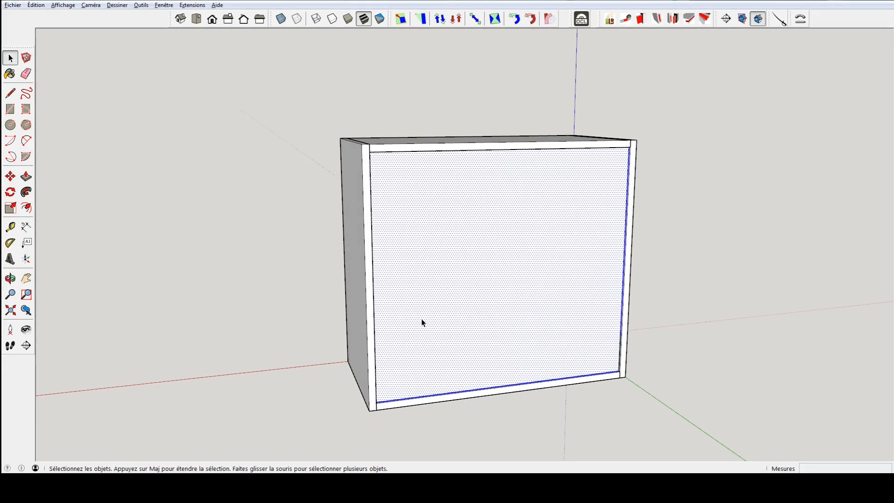
key("g")
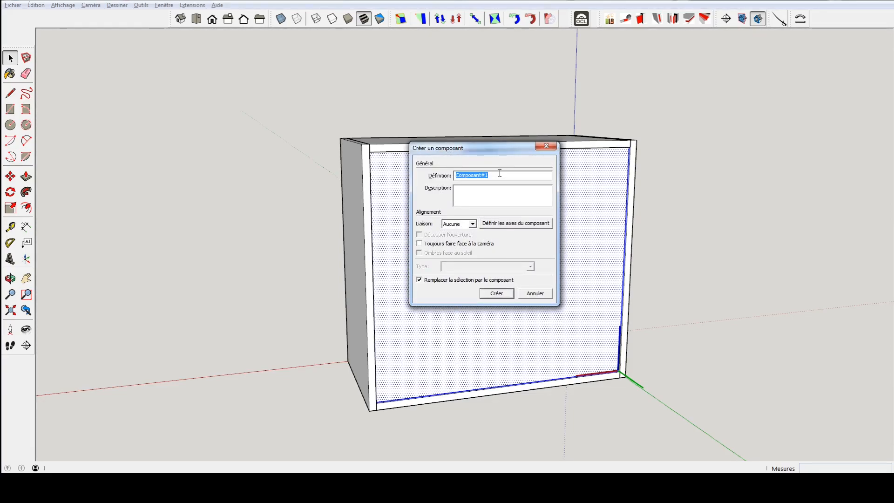
type("A")
left_click(496, 293)
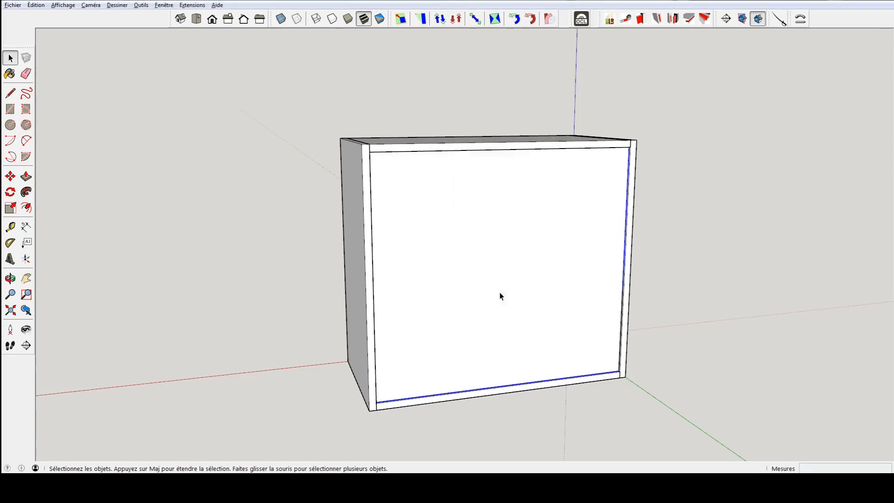
Open the back panel component for editing and extend its upper edge face outward by 9 mm.
double_click(385, 167)
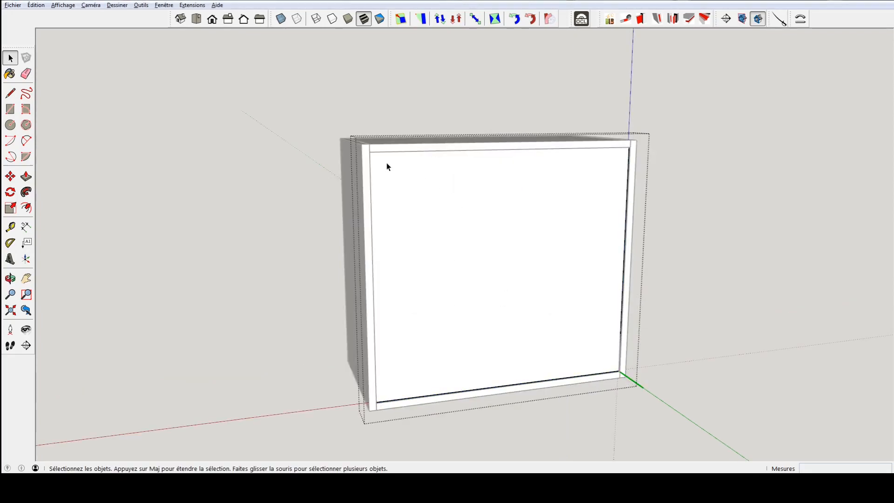
double_click(415, 221)
middle_click_drag(395, 199, 455, 217)
scroll(412, 185, "up", 6)
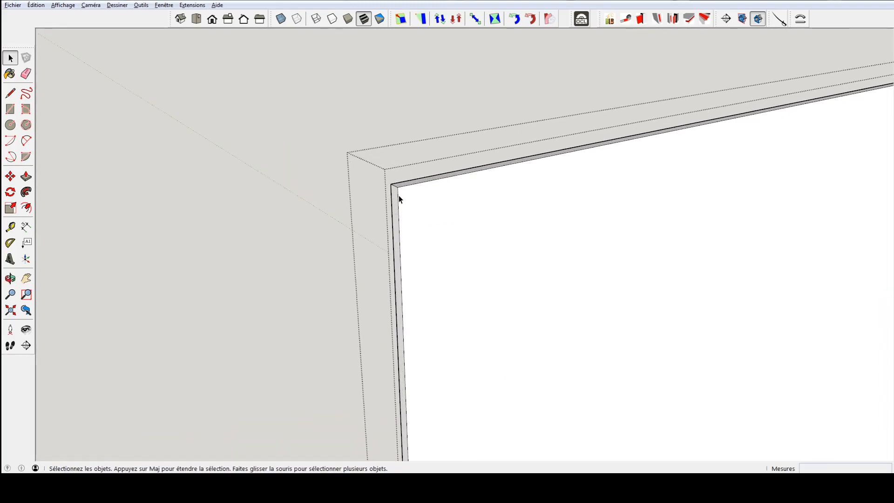
middle_click_drag(398, 193, 406, 177)
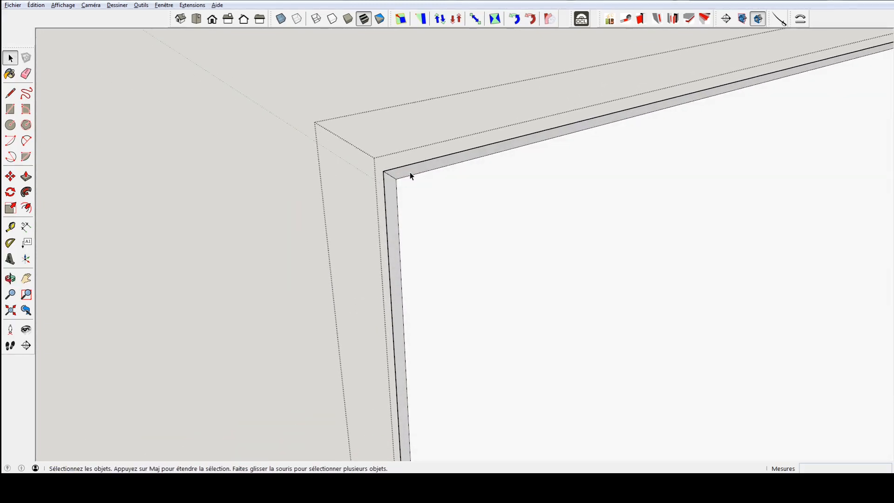
key("p")
left_click(412, 173)
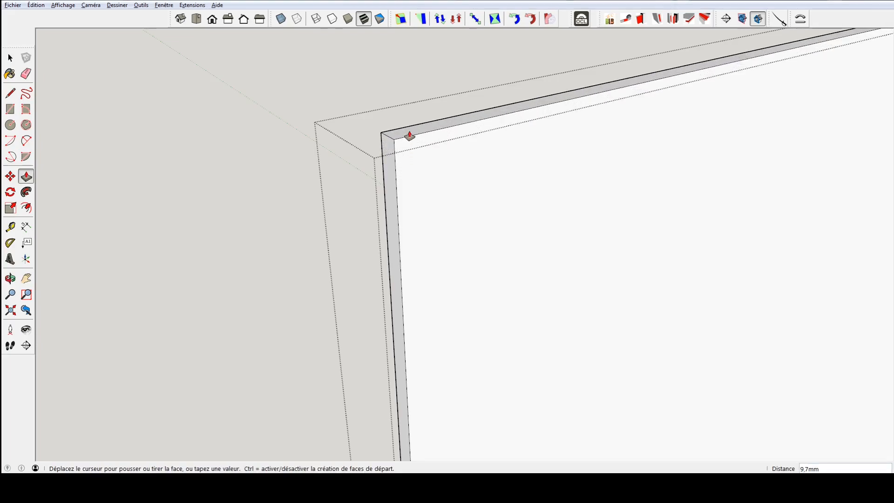
left_click(409, 136)
type("9")
key("Return")
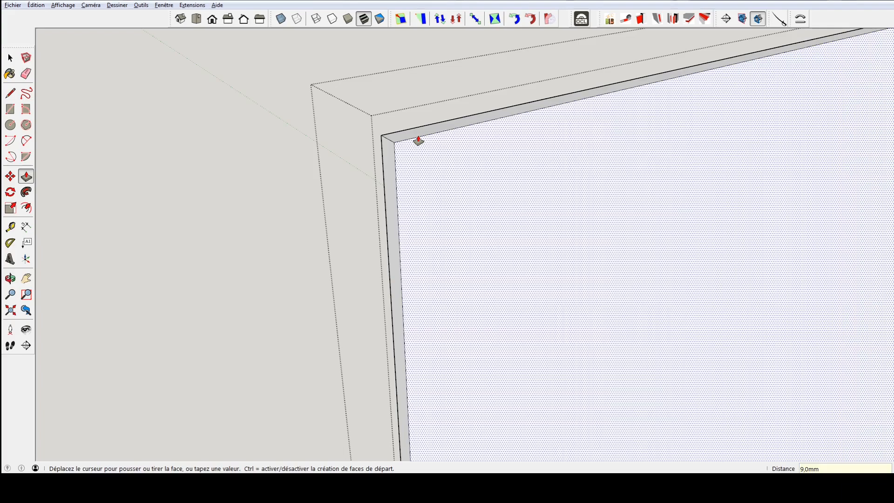
Extend the back panel's left edge face, as seen from the rear, outward by 9 mm.
left_click(391, 190)
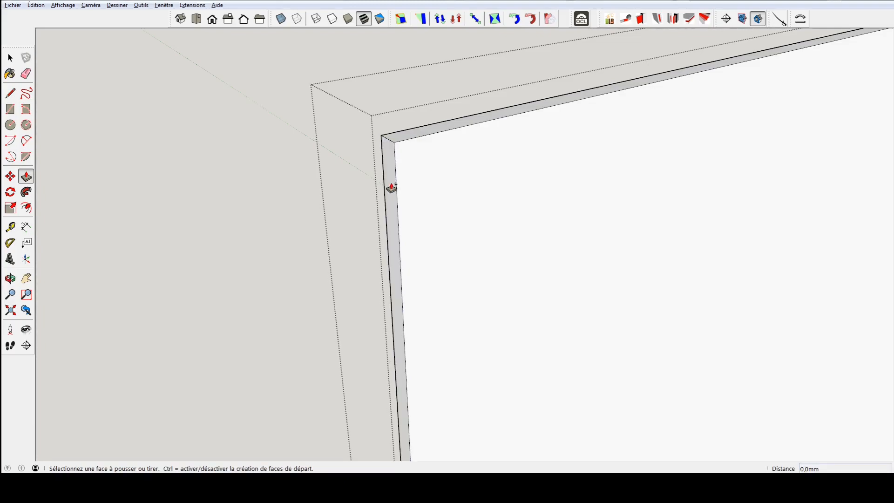
left_click(392, 185)
type("9")
key("Return")
Extend the back panel's right edge, as seen from the rear, and its lower edge outward by the same 9 mm, and exit the component.
scroll(382, 224, "down", 2)
mouse_move(489, 268)
middle_mouse_down()
mouse_move(675, 336)
mouse_move(501, 194)
mouse_move(395, 136)
middle_mouse_up()
mouse_move(553, 253)
middle_mouse_down()
mouse_move(549, 278)
mouse_move(505, 219)
mouse_move(551, 239)
middle_mouse_up()
scroll(551, 239, "up", 3)
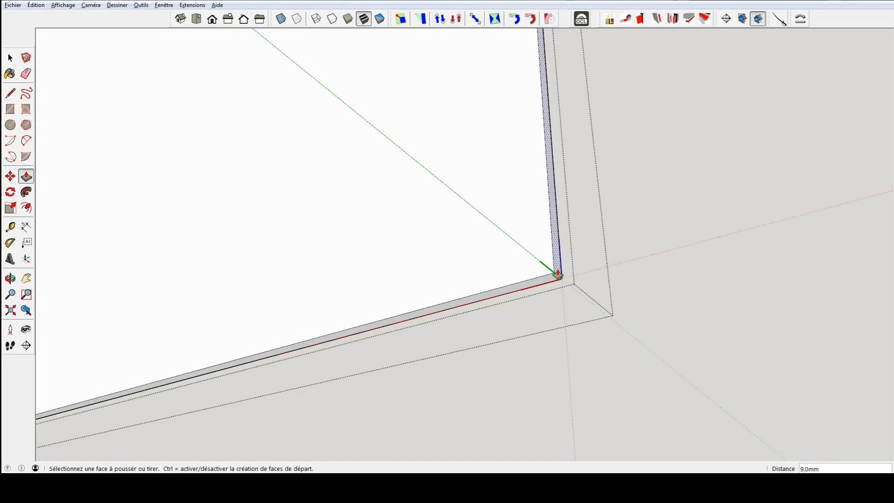
double_click(558, 274)
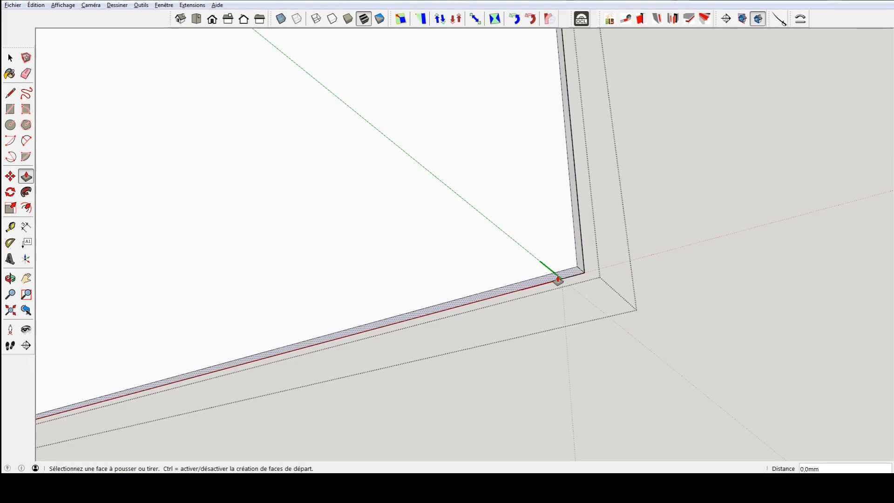
double_click(558, 279)
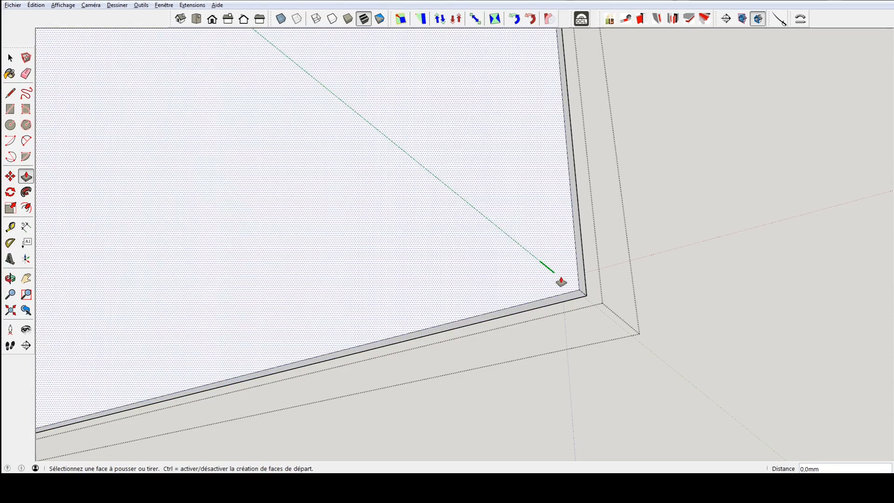
scroll(634, 290, "down", 4)
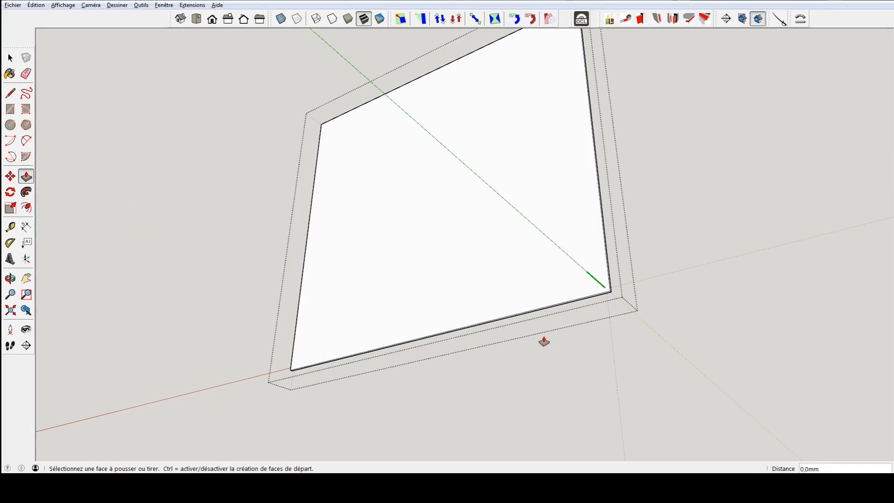
key("space")
middle_click_drag(544, 340, 559, 317)
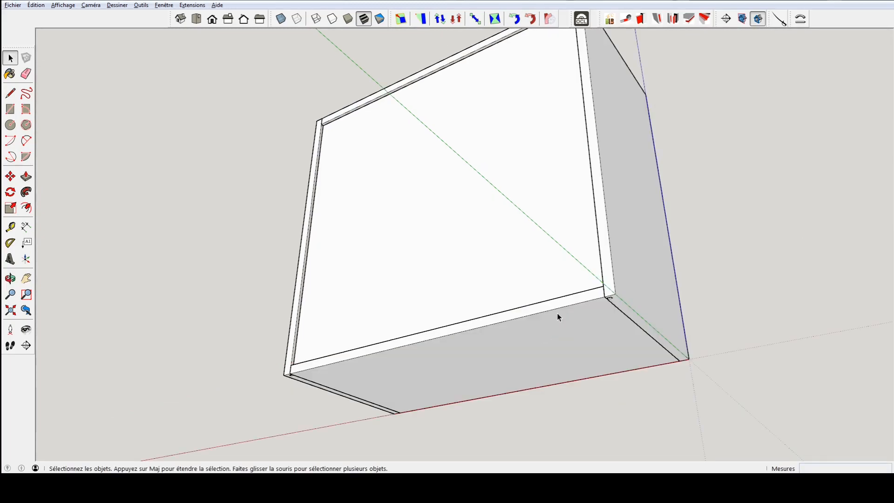
Examine in X-ray display how the back panel overlaps the cabinet frame and how the shelves meet the panels, and restore the opaque display.
left_click(282, 20)
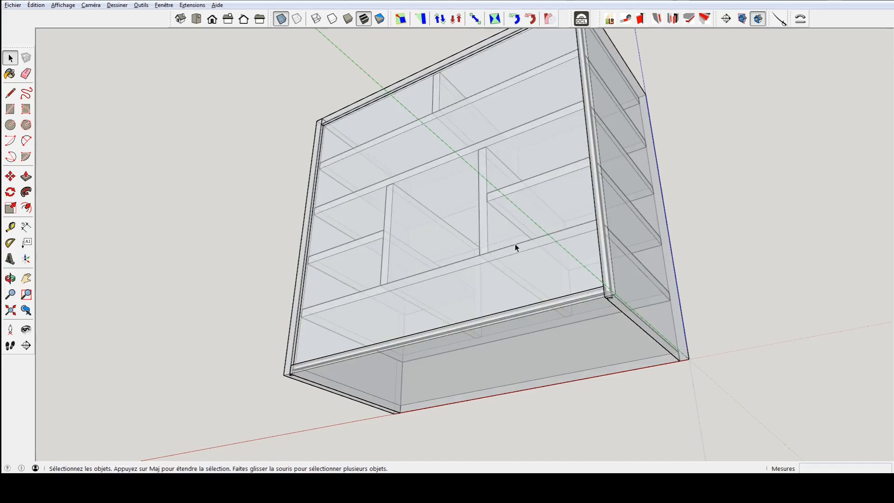
middle_click_drag(615, 306, 713, 359)
scroll(635, 362, "up", 6)
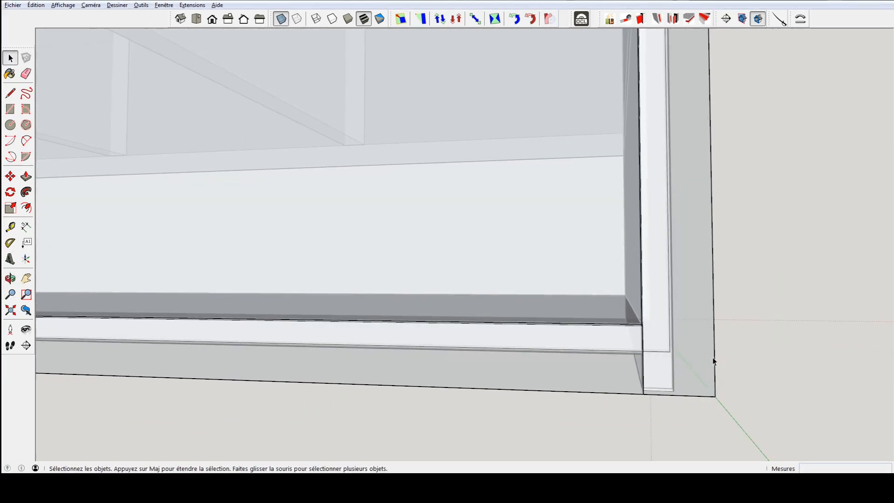
middle_click_drag(657, 360, 564, 298)
scroll(431, 163, "down", 2)
middle_click_drag(441, 184, 459, 243, "shift")
scroll(583, 279, "down", 3)
middle_click_drag(410, 256, 424, 241)
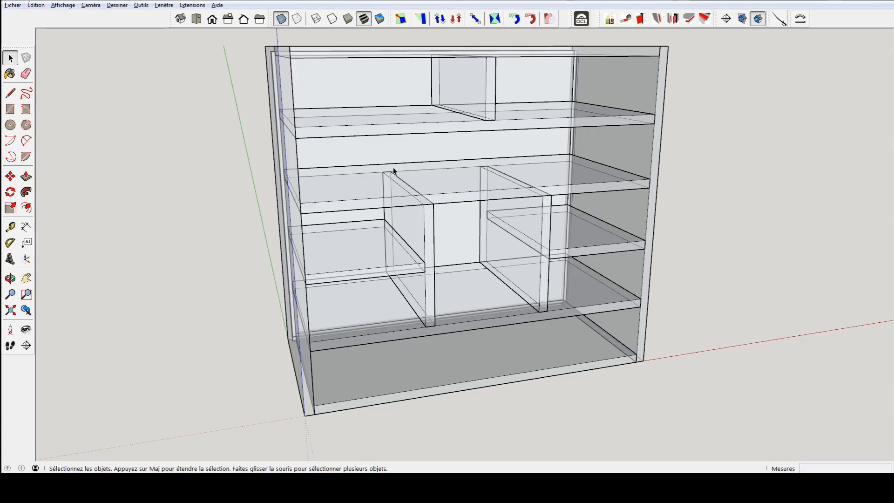
scroll(430, 201, "up", 4)
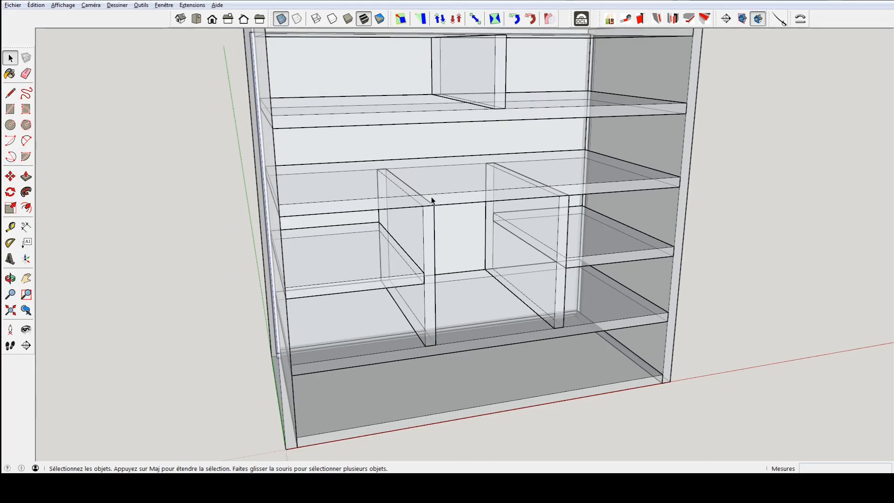
middle_click_drag(489, 210, 403, 189)
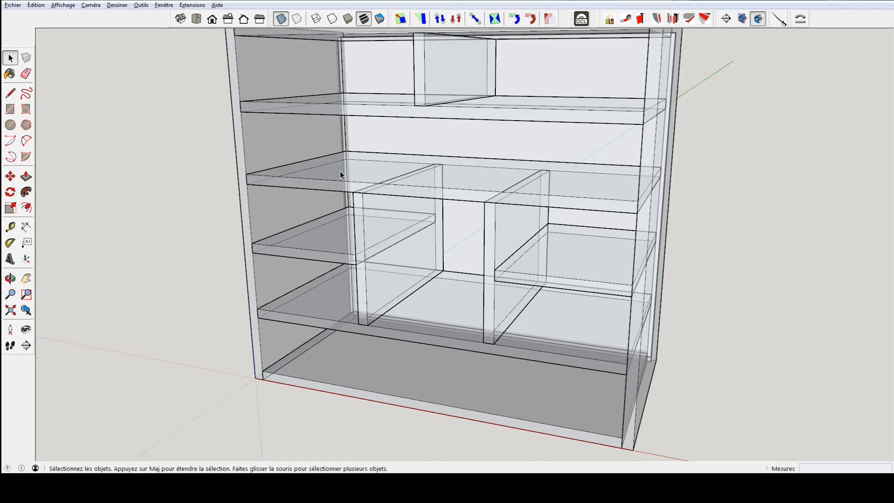
middle_click_drag(357, 214, 350, 215)
scroll(350, 215, "up", 3)
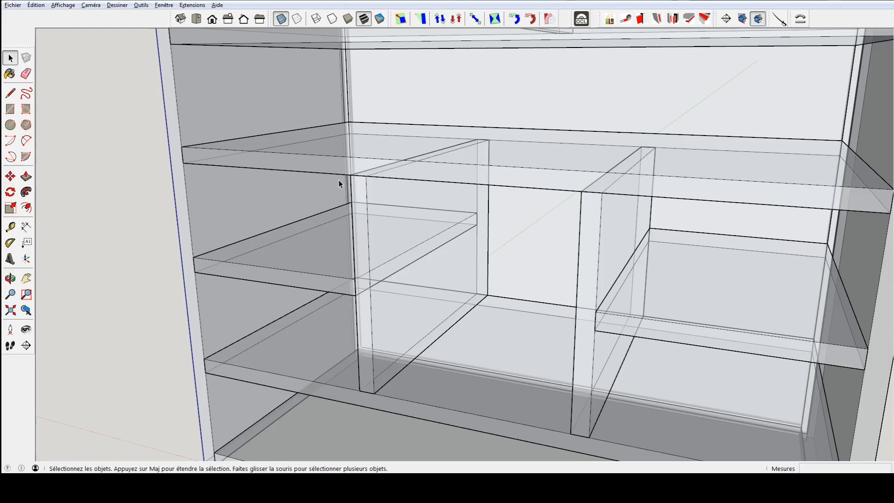
scroll(317, 193, "down", 3)
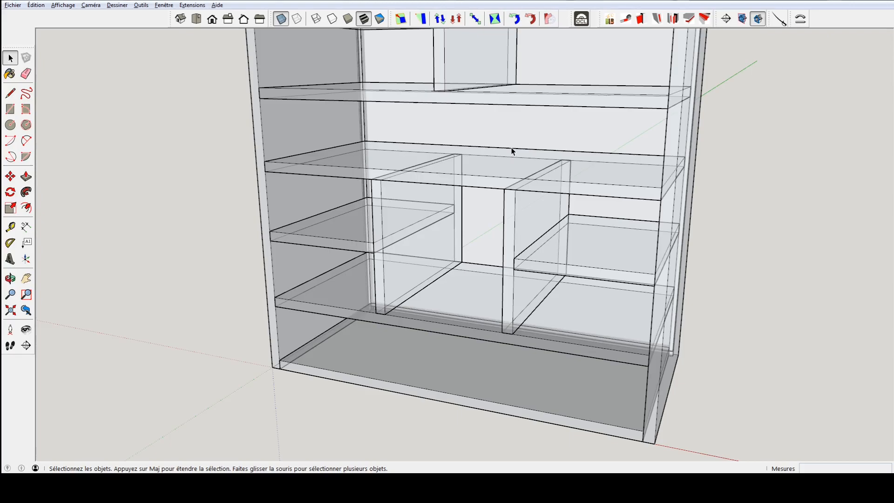
left_click(281, 19)
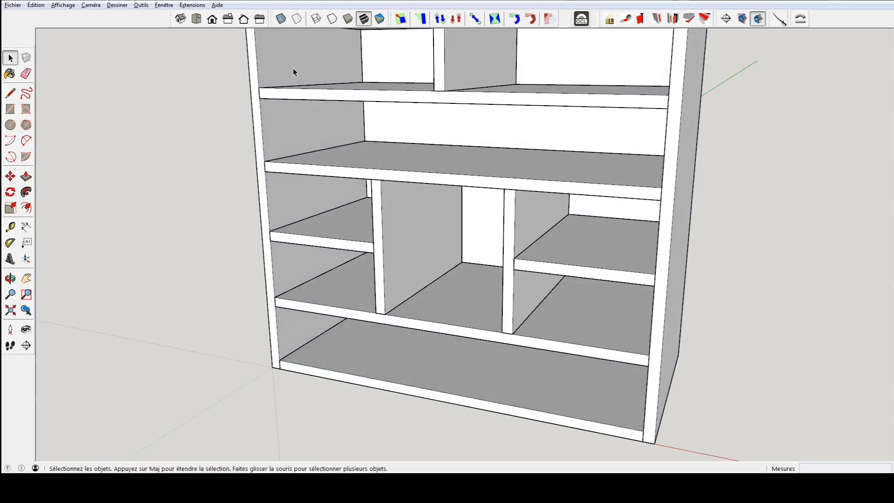
middle_click_drag(348, 135, 497, 185)
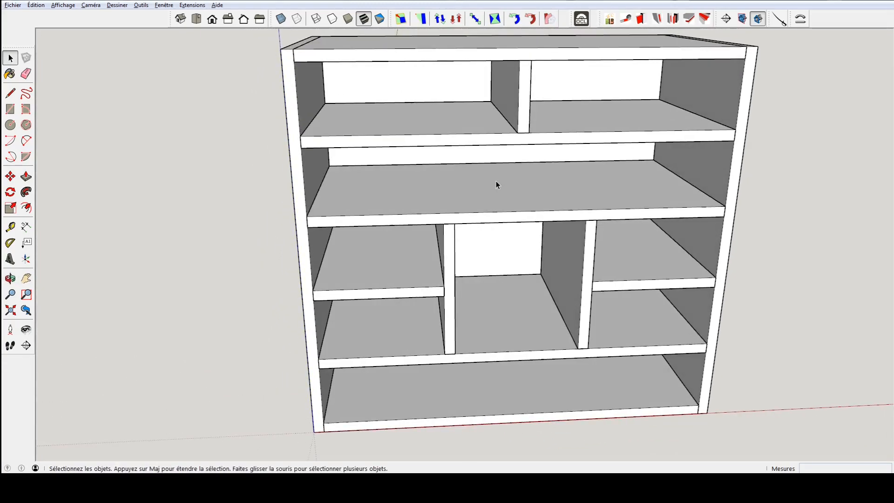
middle_click_drag(391, 144, 488, 152)
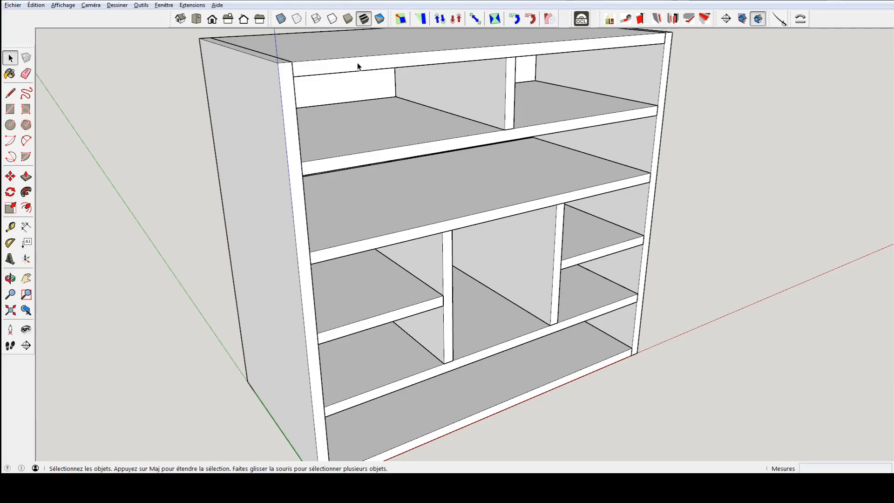
Try to copy the right-hand side panel along the red axis to a spot beside the cabinet, and delete the copy.
middle_click_drag(627, 267, 377, 190)
left_click(391, 194)
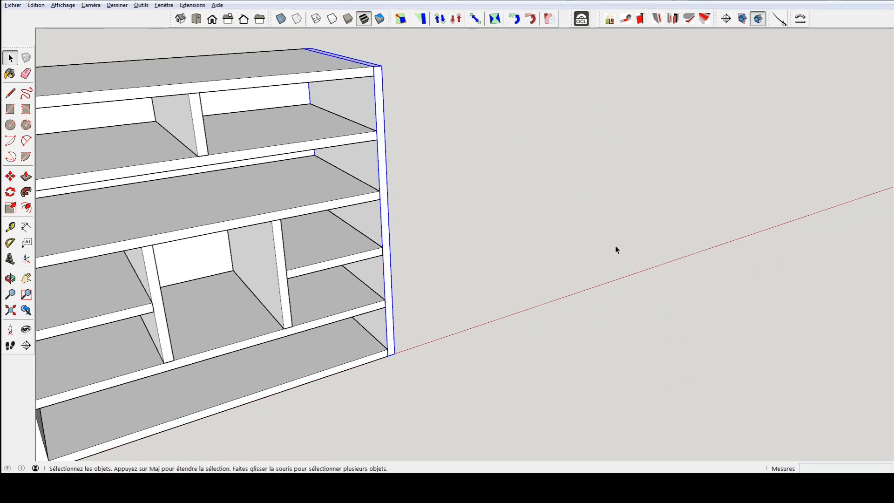
key("m")
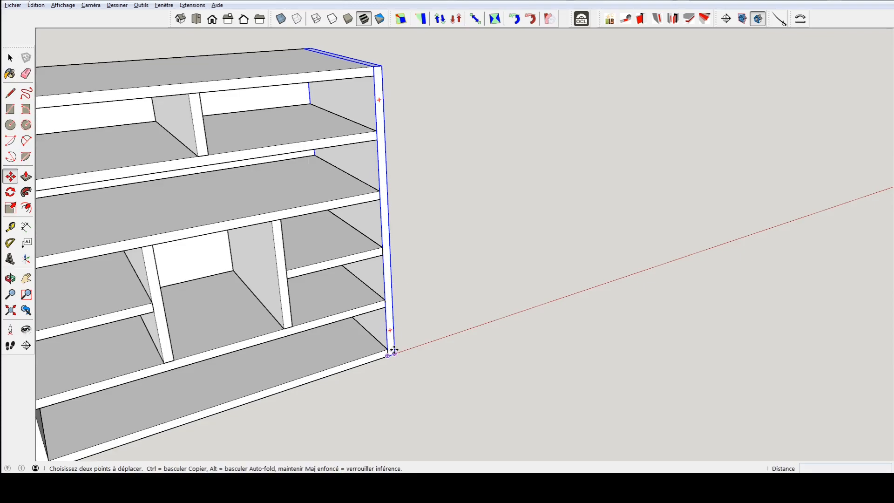
left_click(393, 353, "ctrl")
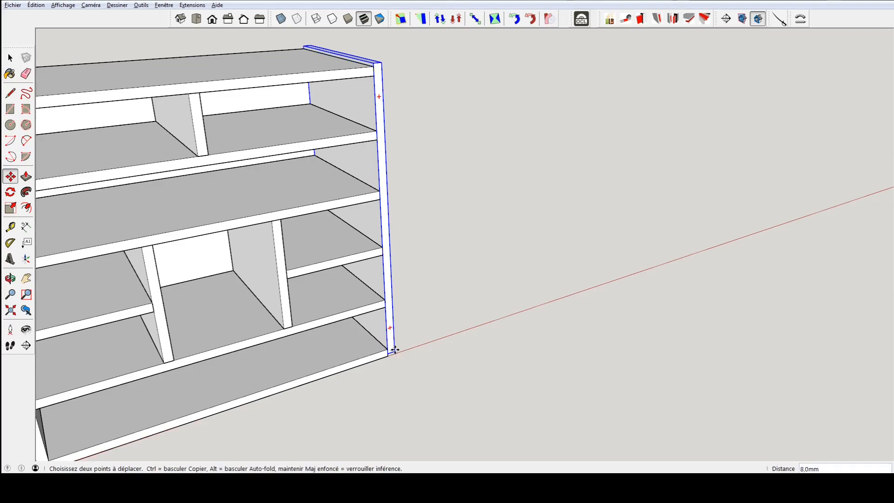
left_click(628, 274)
key("space")
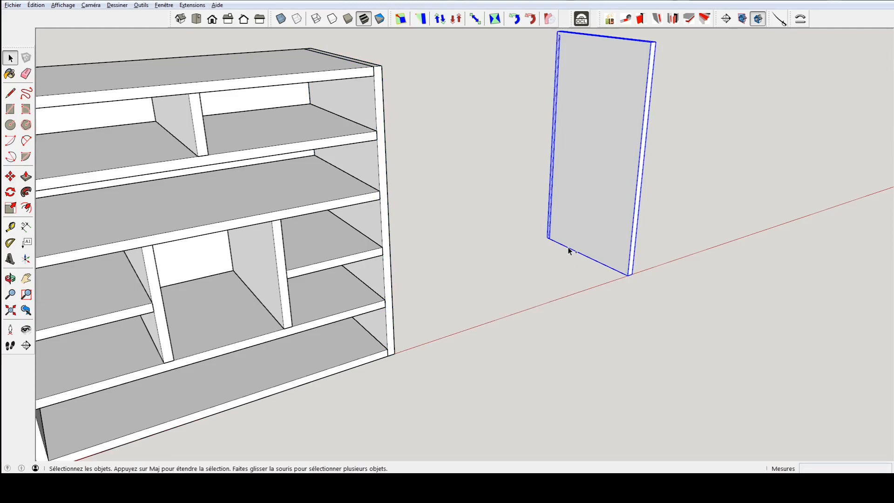
key("Delete")
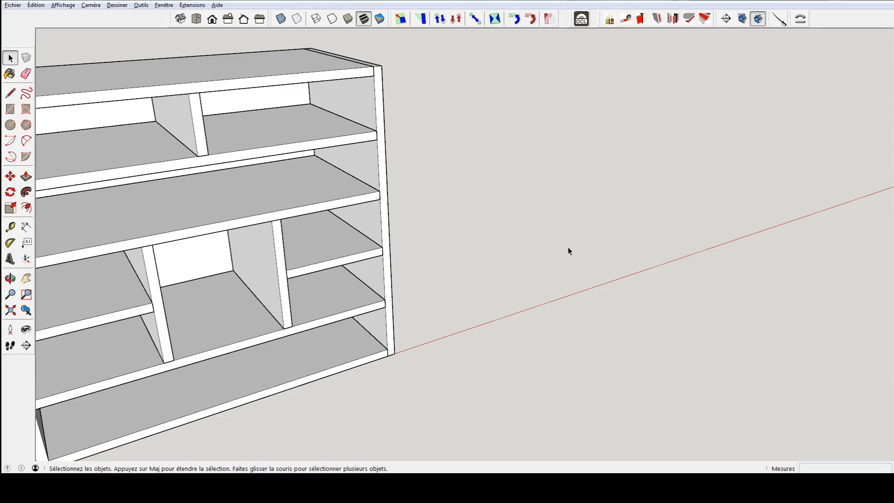
Copy all the right-hand side panel's geometry inside its component about 964 mm along the red axis, and exit the component.
double_click(372, 164)
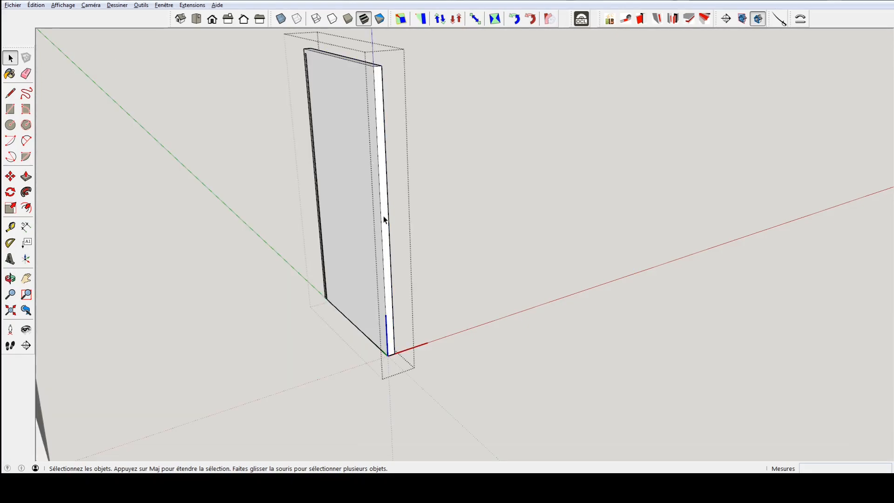
left_click_drag(275, 31, 444, 378)
key("m")
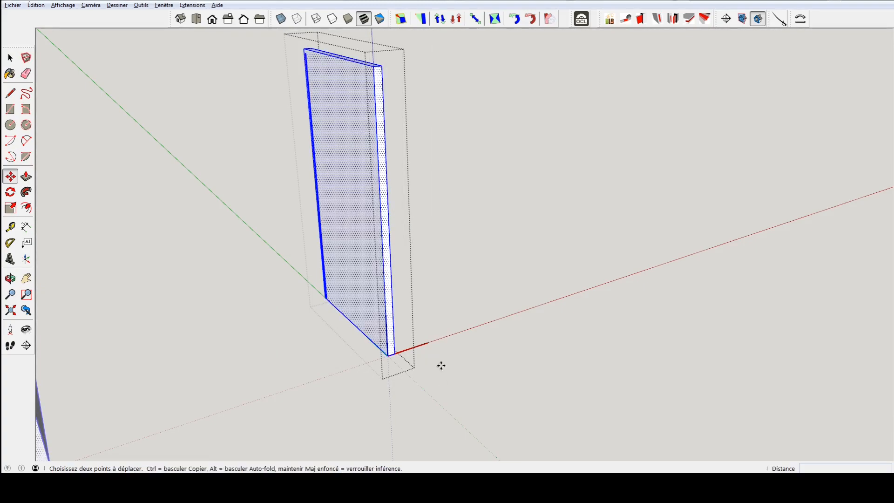
left_click(389, 355)
key("ctrl")
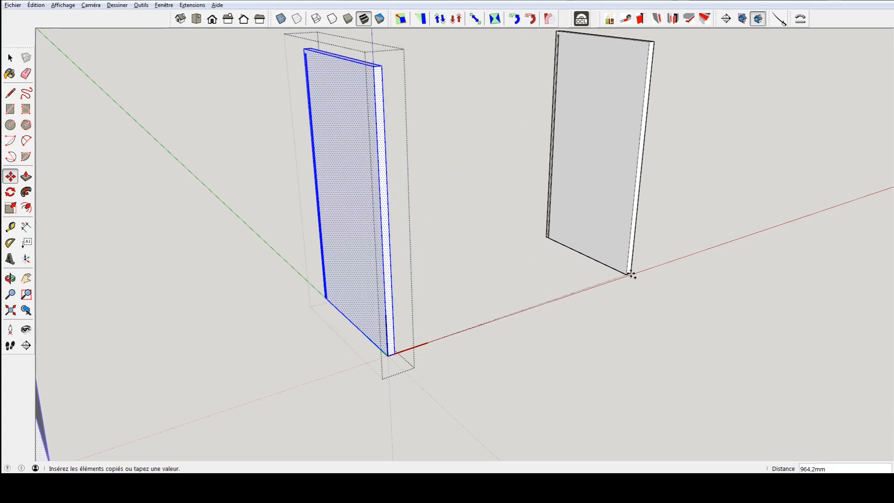
left_click(633, 275)
key("space")
left_click(700, 352)
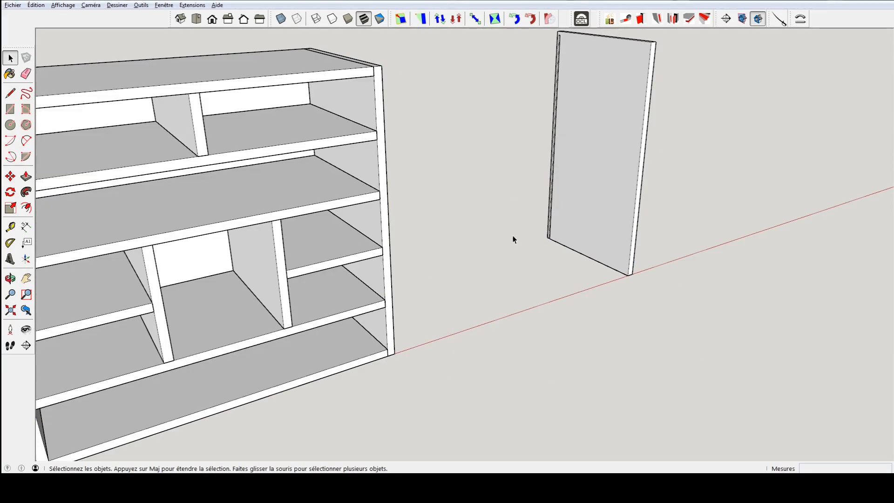
Examine the original and the copied panel inside their shared component, and exit it.
double_click(387, 245)
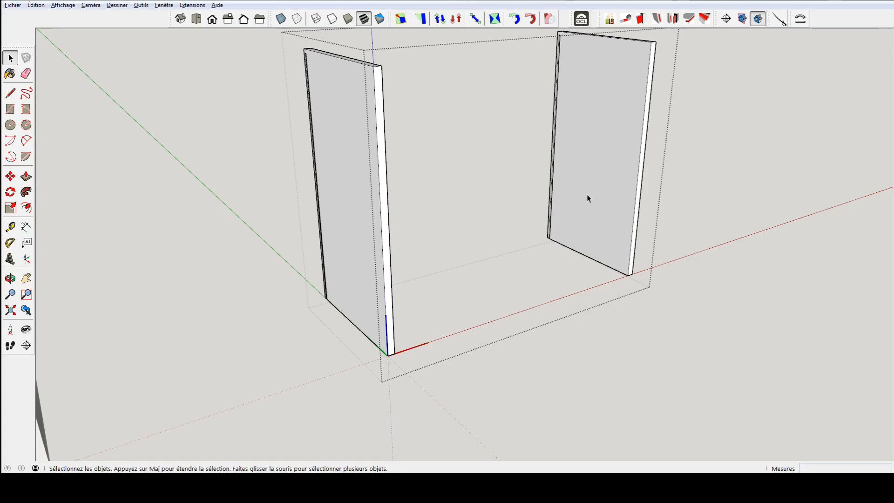
left_click(347, 136)
left_click(609, 135)
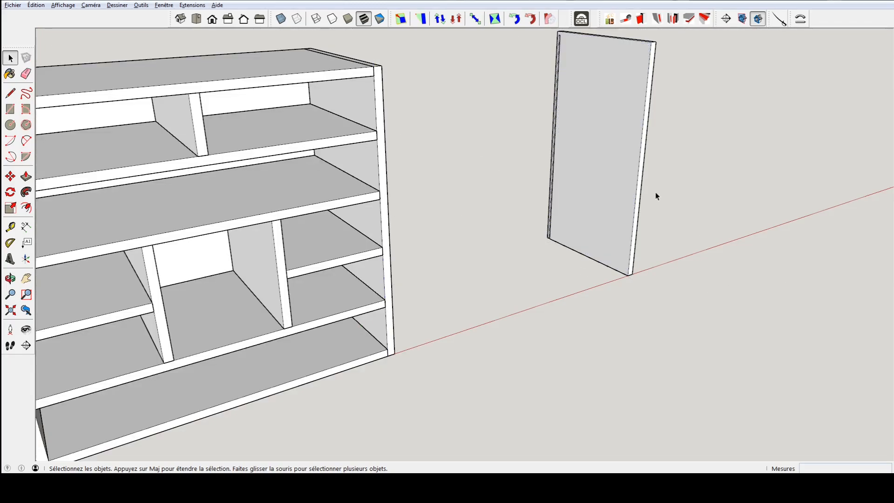
Try to remove the copied panel by deleting the component from outside, and undo the deletion.
left_click(631, 152)
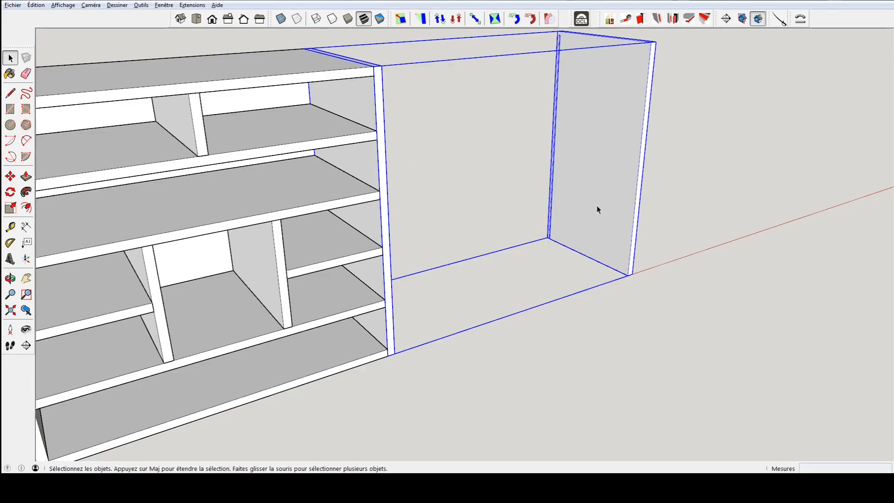
key("Delete")
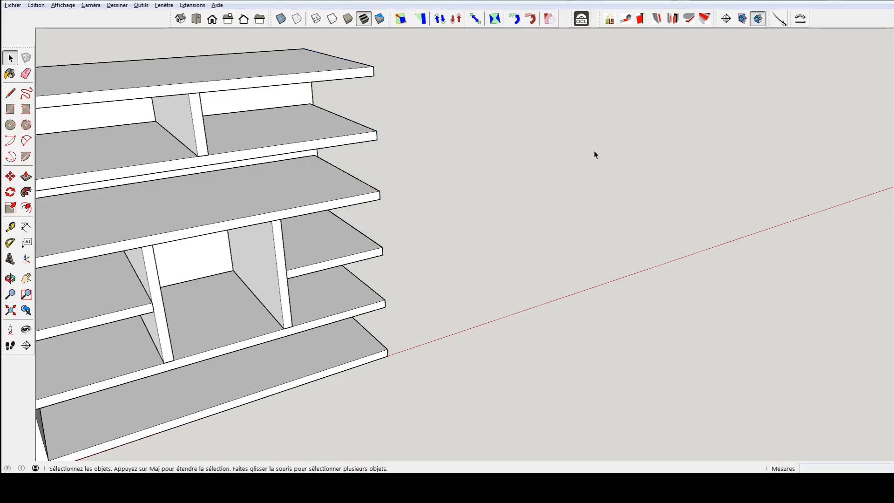
key("ctrl+z")
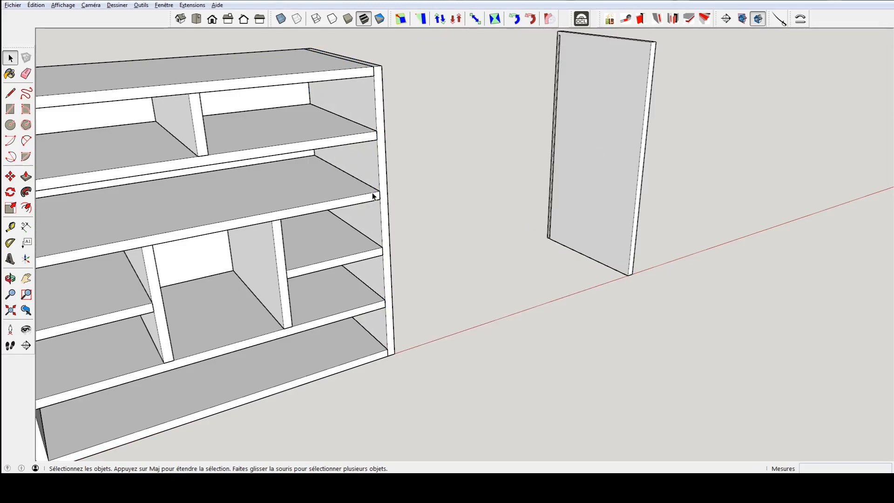
Delete only the copied panel's geometry inside the side panel component, and exit the component.
double_click(363, 158)
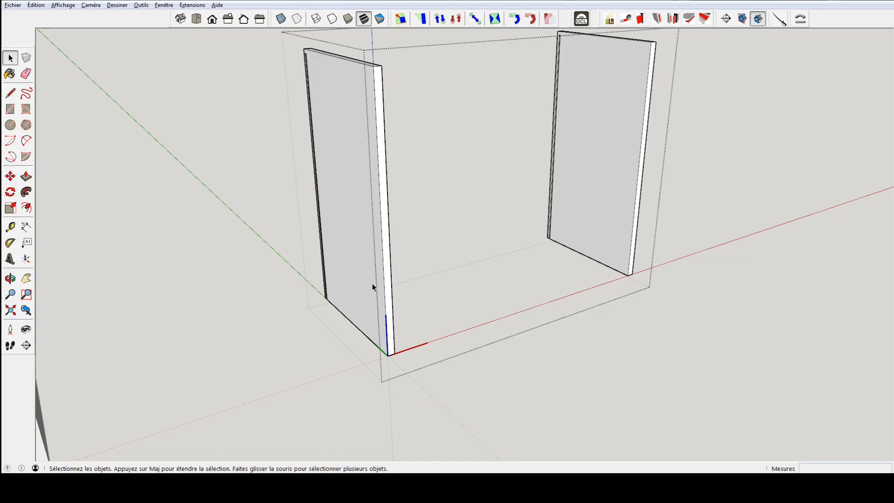
left_click(355, 203)
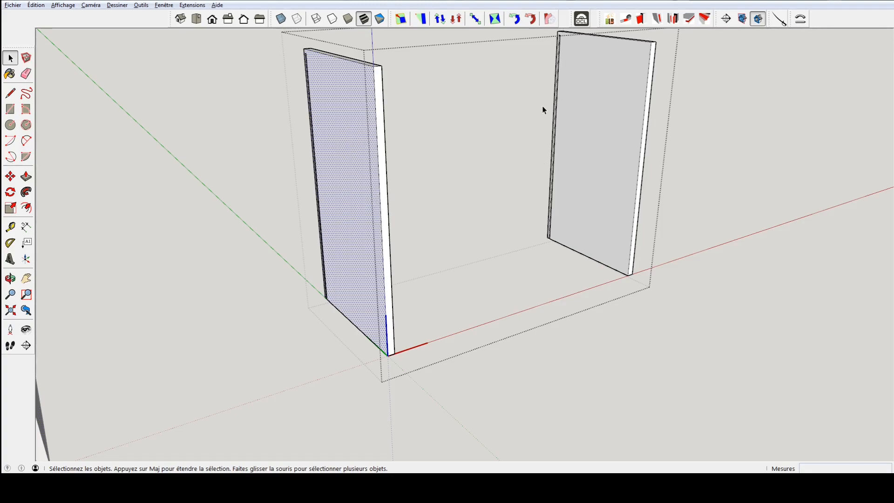
middle_click_drag(562, 104, 562, 176, "shift")
left_click_drag(503, 83, 676, 394)
key("Delete")
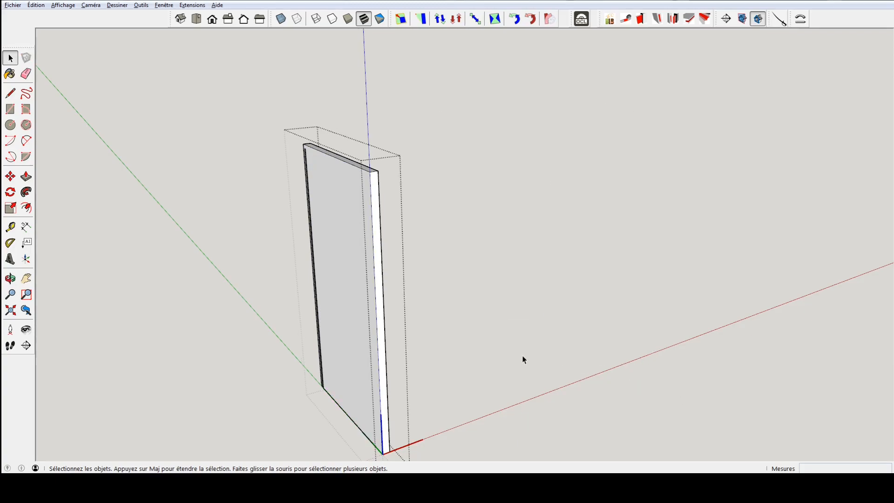
left_click(563, 344)
Try to cut a hole in the side panel from outside its component by pushing a small circle on its outer face about 27 mm inward.
middle_click_drag(432, 298, 311, 256)
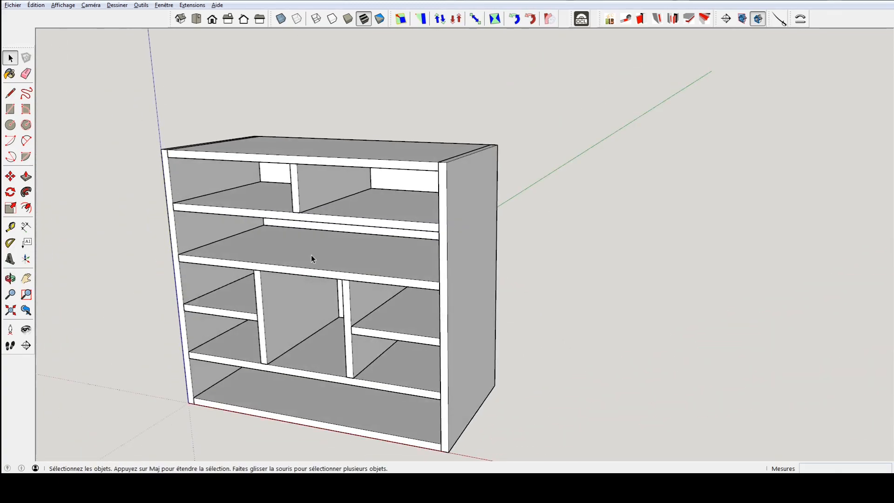
scroll(474, 230, "up", 4)
middle_click_drag(431, 180, 364, 173)
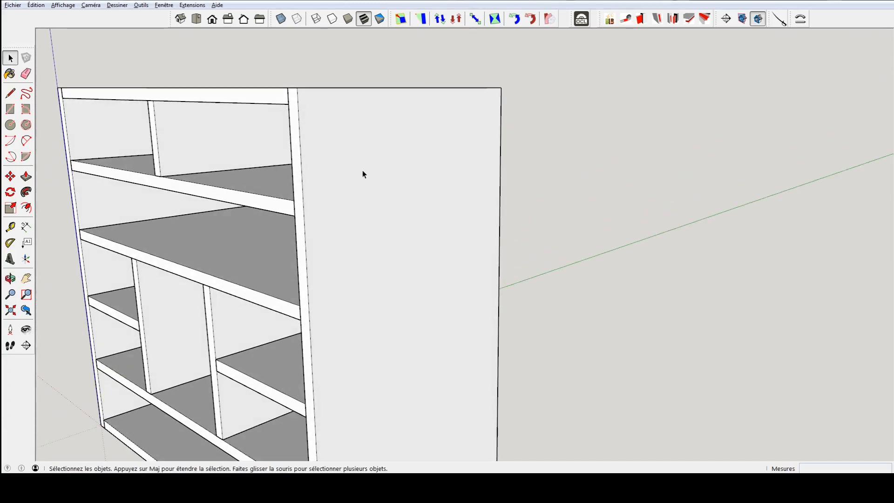
scroll(350, 162, "up", 2)
scroll(350, 161, "up", 1)
key("c")
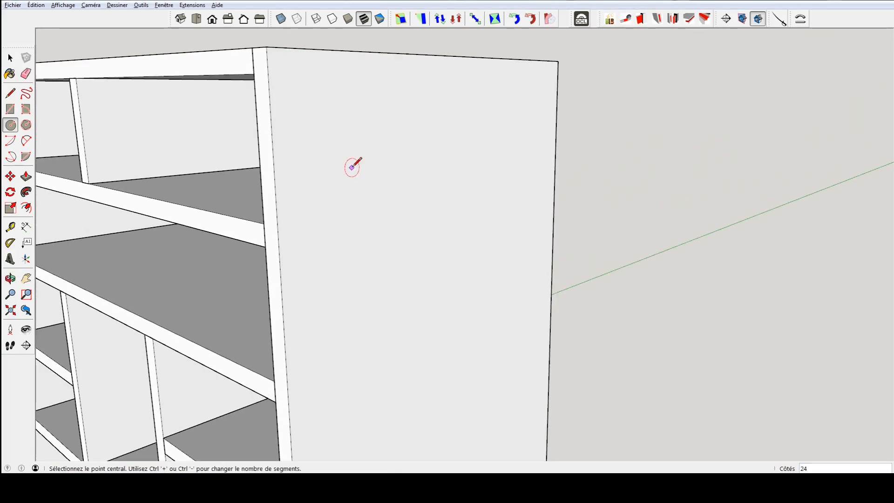
left_click(327, 144)
left_click(333, 150)
scroll(326, 156, "up", 2)
key("p")
left_click(331, 137)
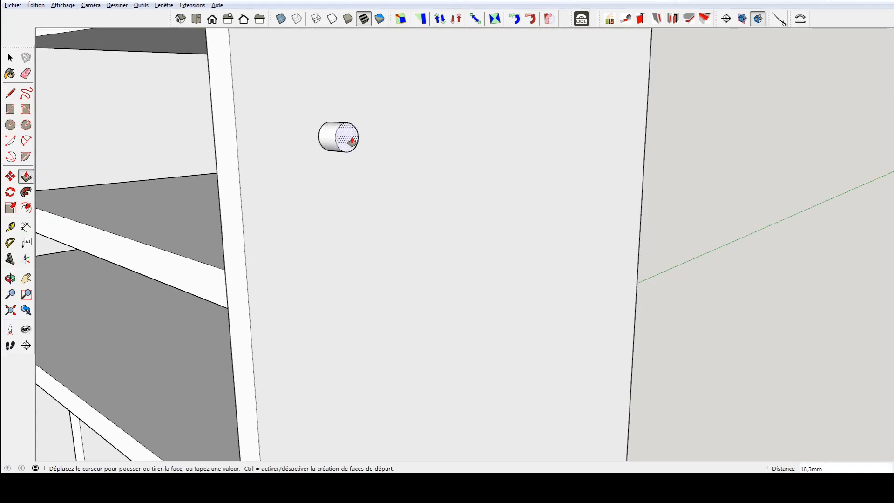
left_click(305, 144)
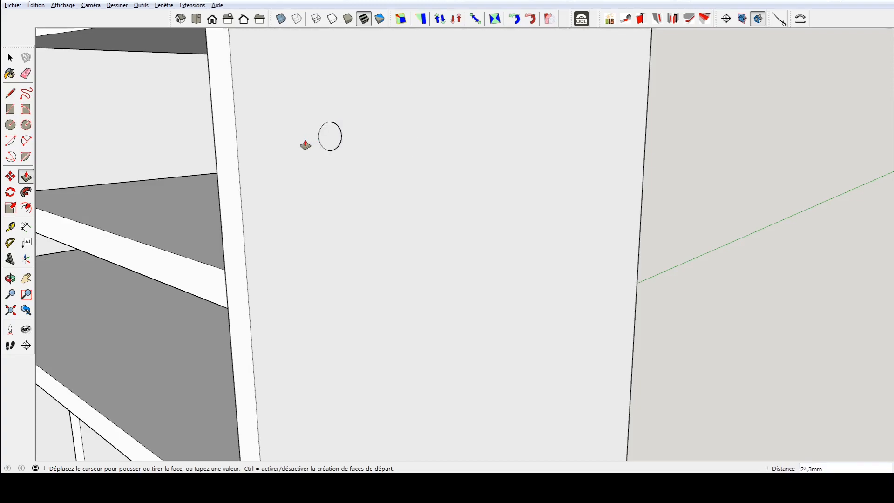
middle_click_drag(333, 184, 263, 166)
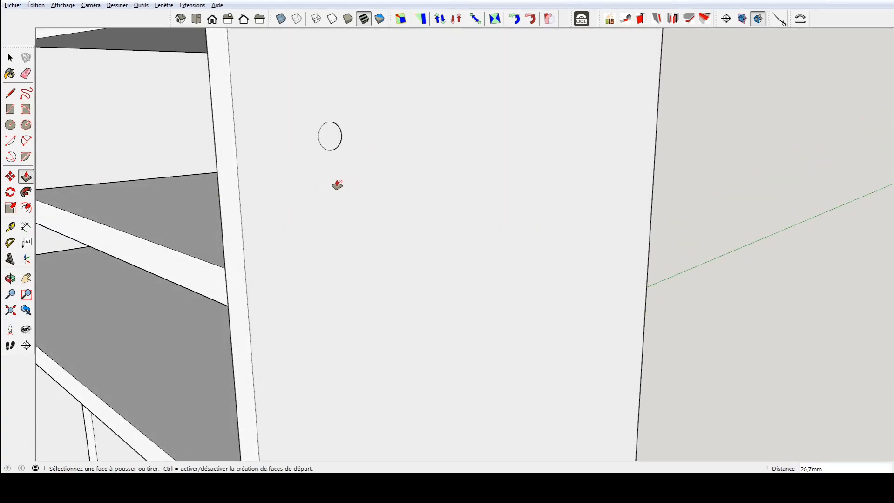
Examine whether the circle belongs to the side panel by checking the panel's geometry both inside and outside its component.
key("space")
triple_click(289, 185)
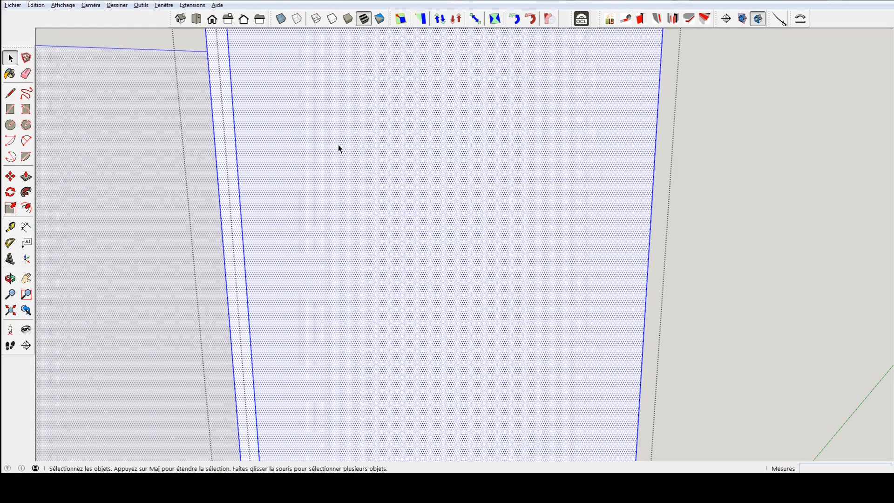
key("Escape")
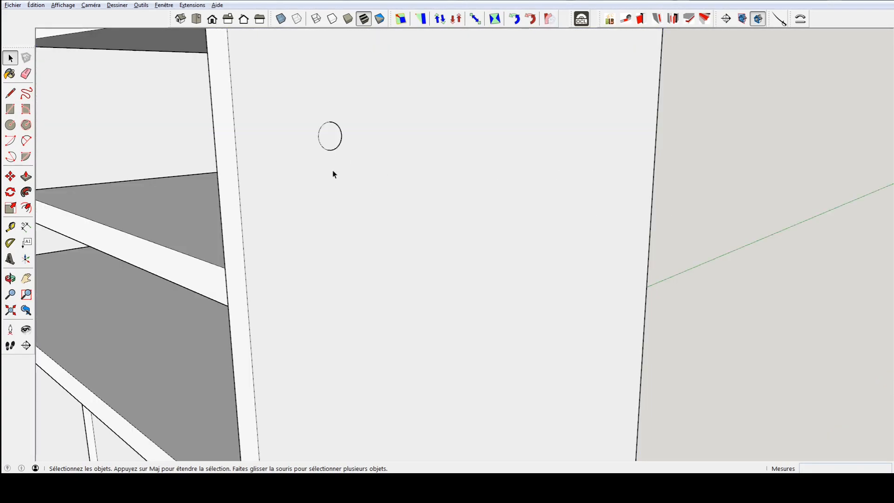
left_click(318, 180, "ctrl")
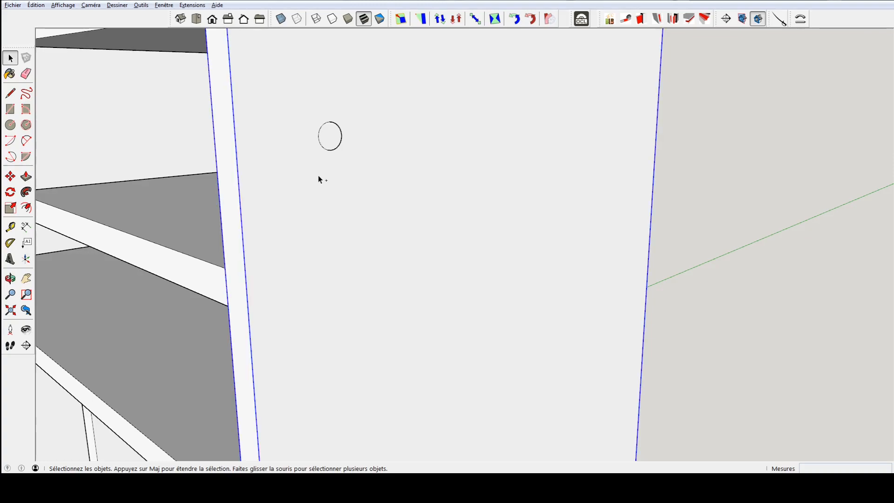
double_click(320, 157)
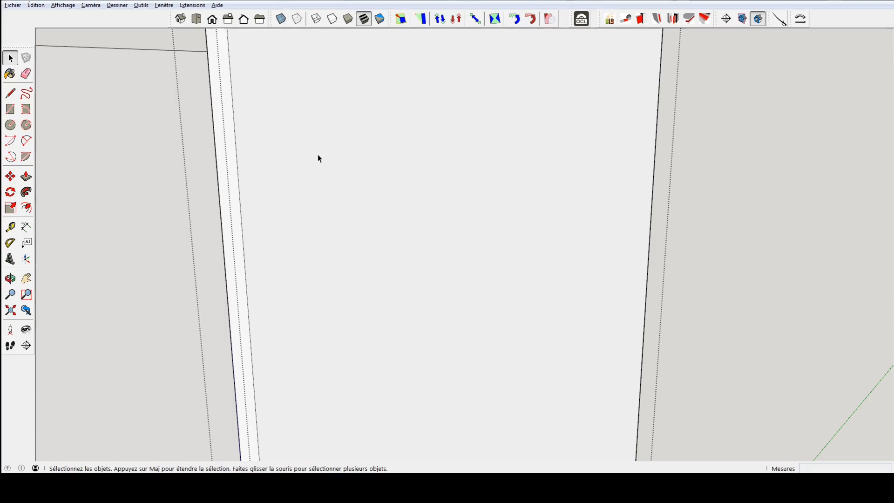
scroll(325, 156, "up", 2)
scroll(325, 157, "down", 6)
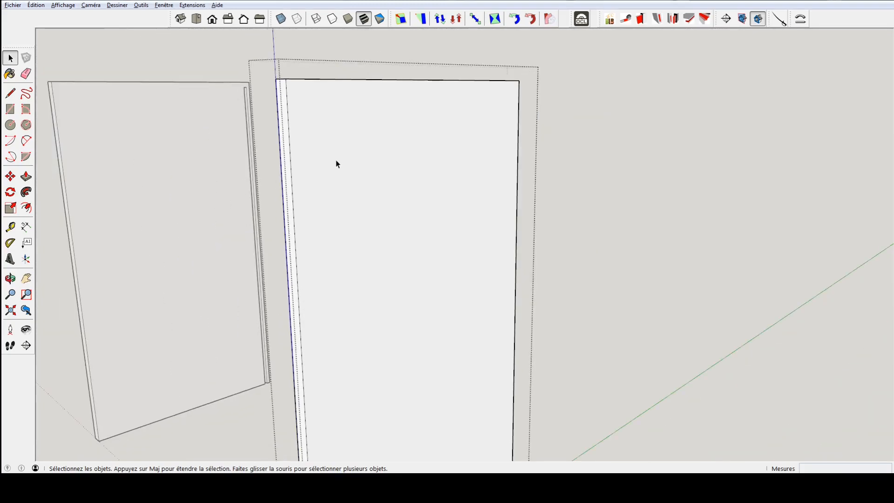
scroll(338, 164, "down", 3)
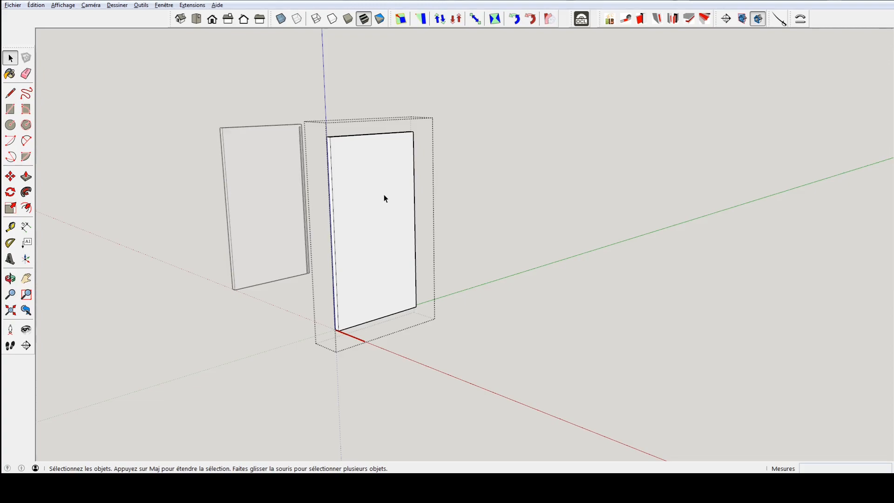
left_click(586, 186)
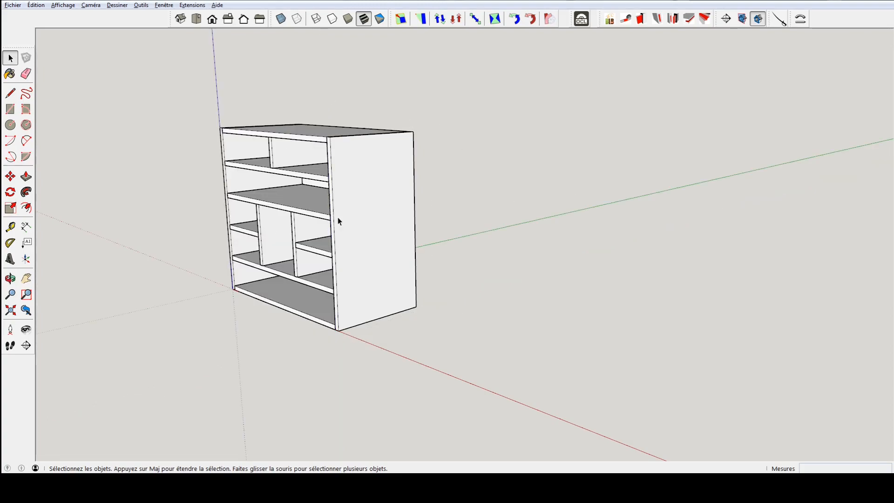
Draw a circle of about 8 mm radius on the side panel's outer face inside its component, near the upper front corner.
double_click(353, 177)
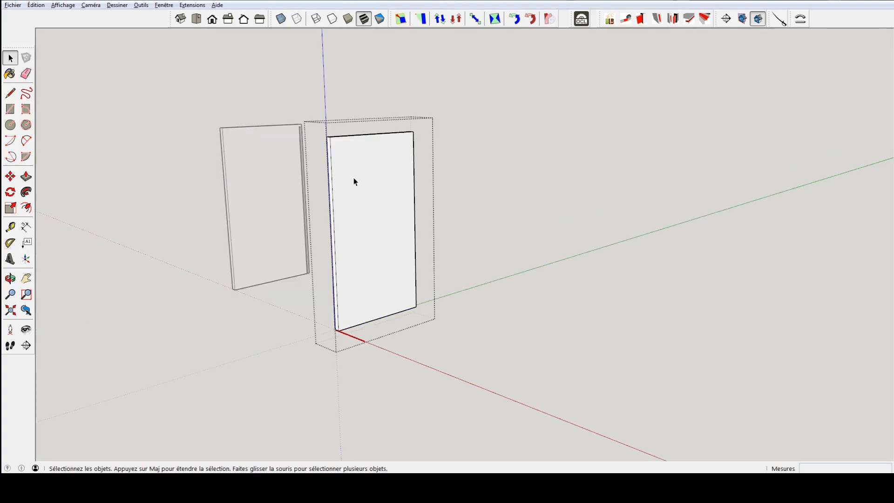
scroll(335, 167, "up", 6)
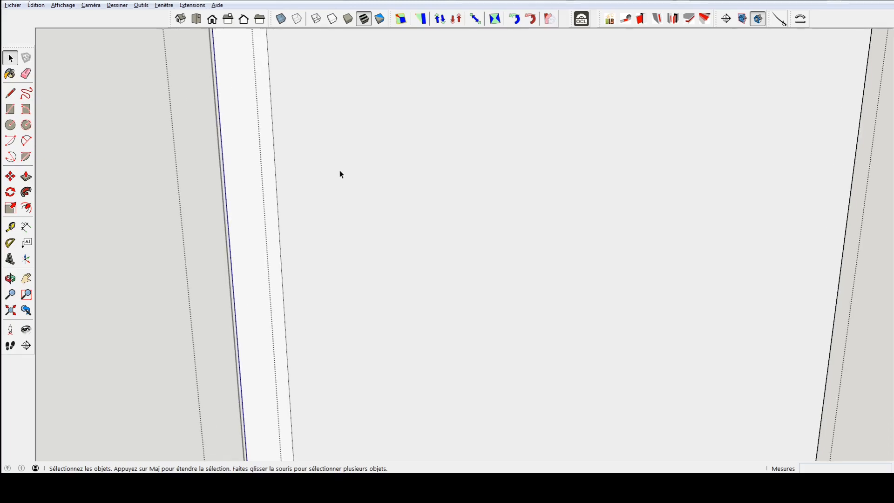
scroll(342, 163, "up", 1)
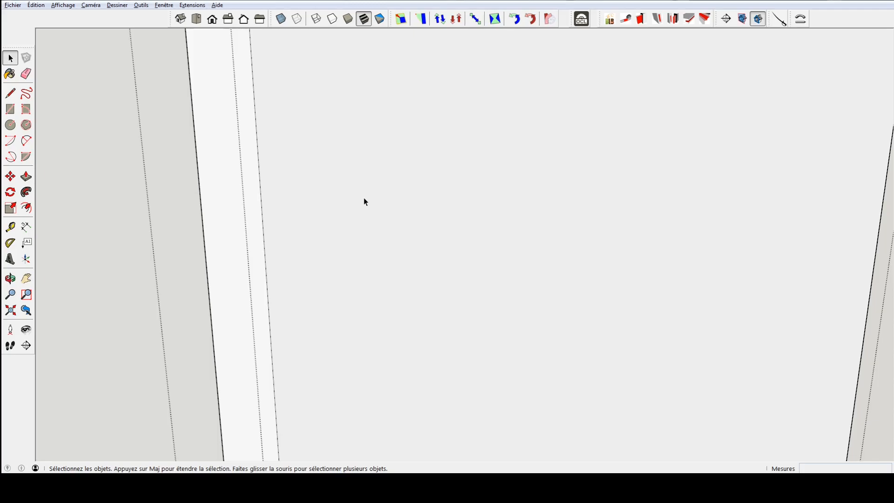
left_click(346, 177)
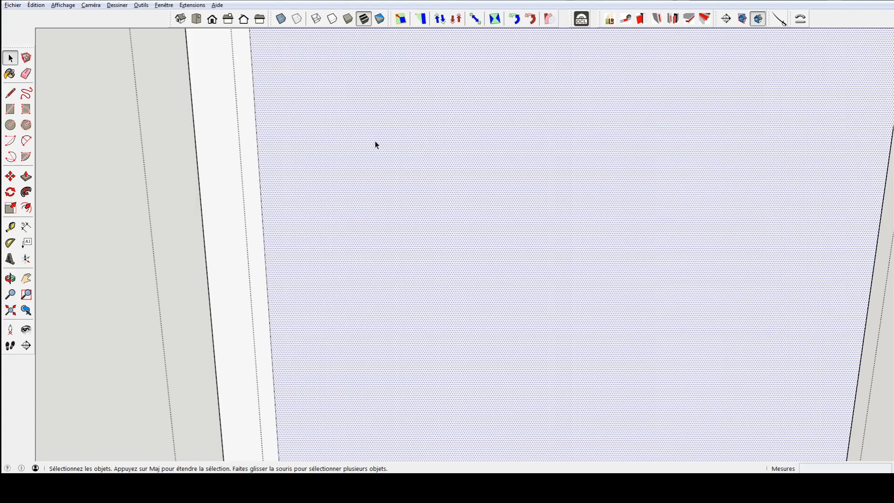
left_click(238, 145)
left_click(331, 148)
key("c")
left_click(335, 122)
left_click(364, 145)
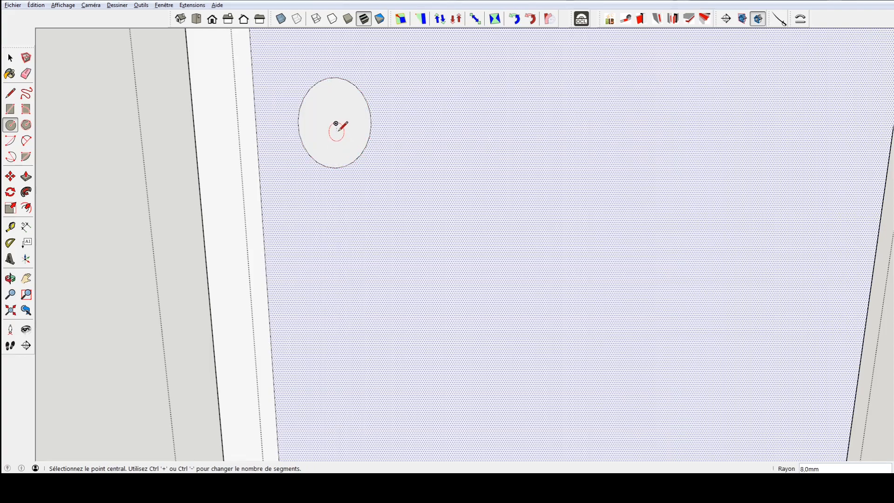
Push the circular face through the side panel's thickness to cut a round hole.
key("space")
left_click(334, 123)
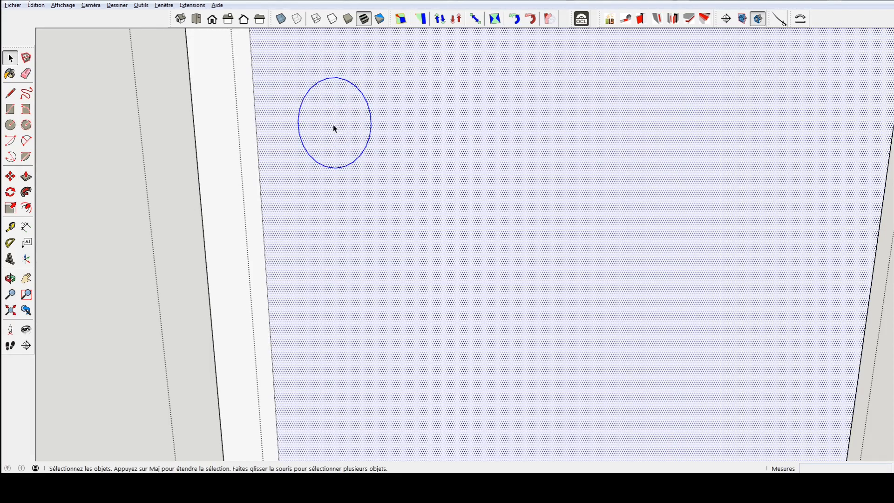
key("p")
left_click(333, 125)
left_click(194, 136)
middle_click_drag(305, 140, 345, 163)
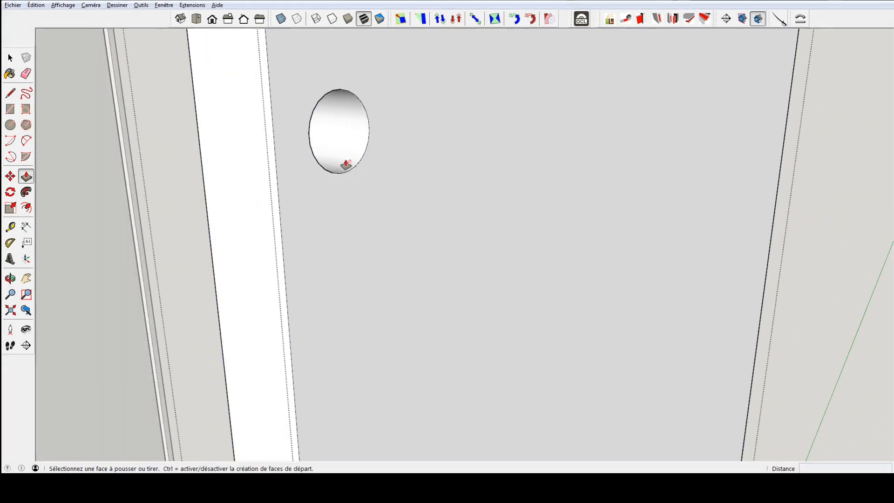
Undo the round hole and its circle, and exit the side panel component.
scroll(345, 165, "down", 4)
key("ctrl+z")
key("ctrl+z")
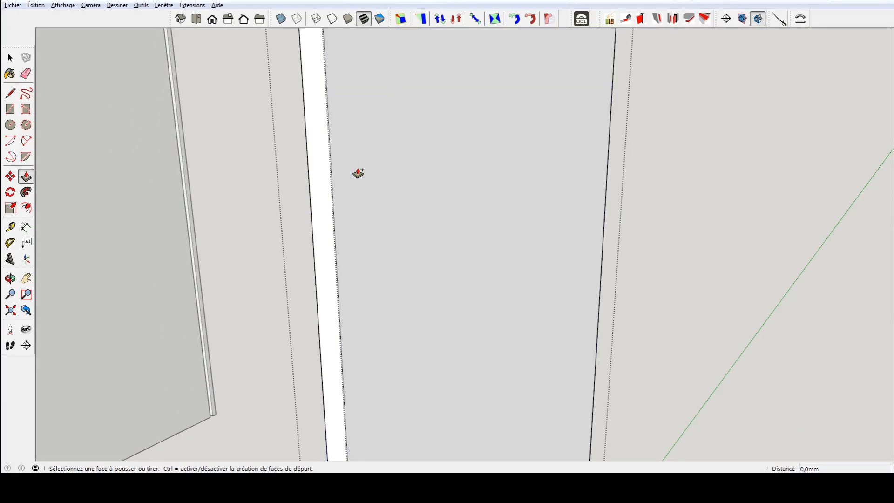
key("space")
scroll(731, 165, "down", 8)
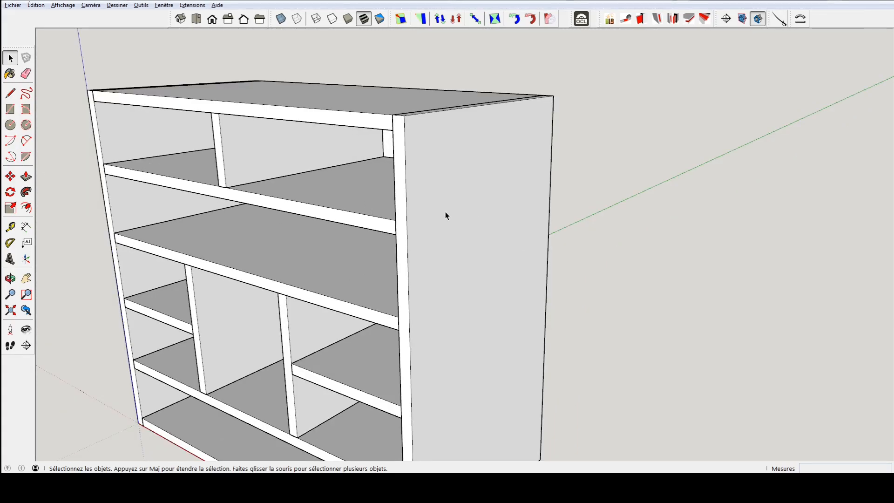
Draw a circle of about 24 mm radius on the side panel's outer face outside its component and try pushing it about 55 mm inward.
left_click(446, 198)
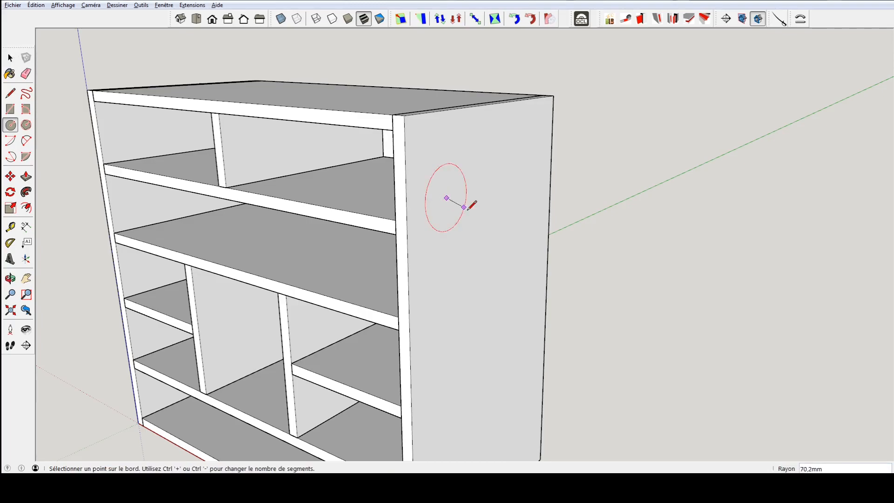
left_click(449, 204)
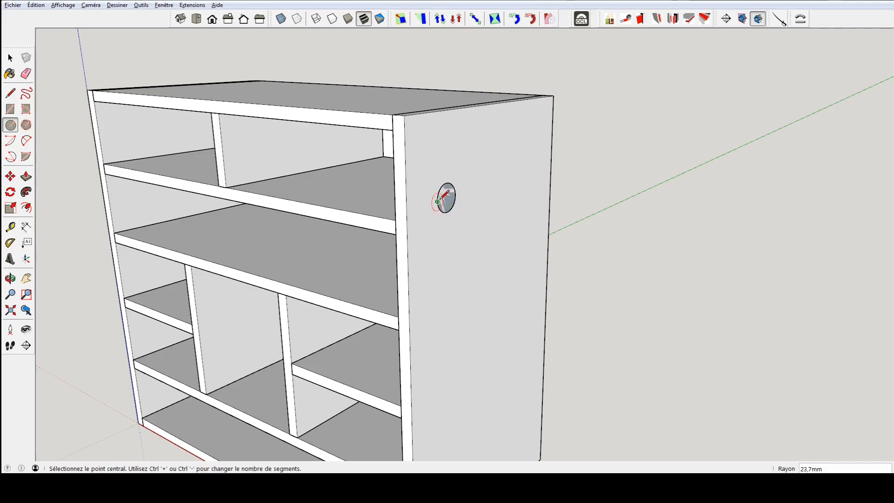
key("p")
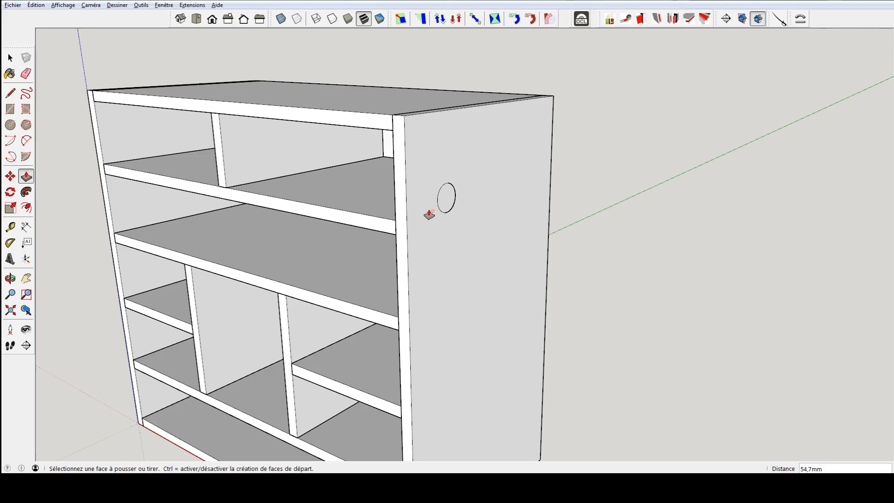
middle_click_drag(432, 214, 647, 233)
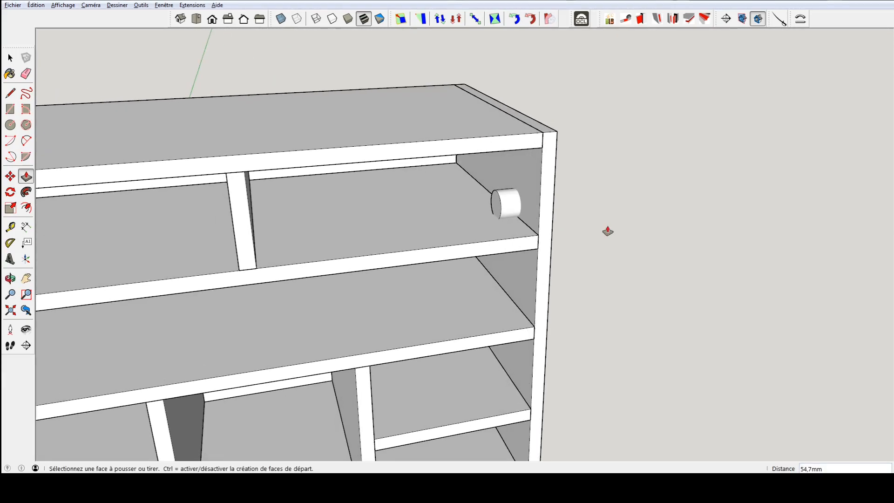
key("ctrl+z")
Cut the circle and paste it in place inside the side panel's component.
middle_click_drag(529, 248, 326, 203)
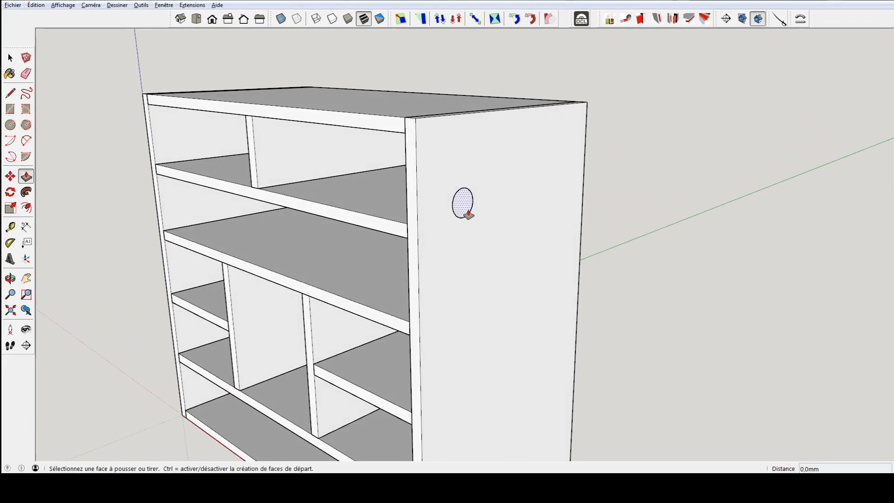
key("space")
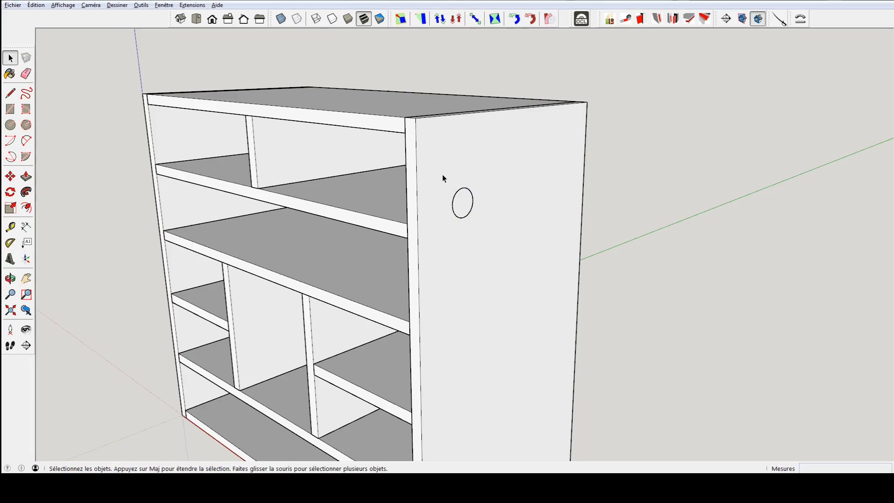
left_click_drag(440, 171, 508, 257)
key("Delete")
triple_click(455, 205)
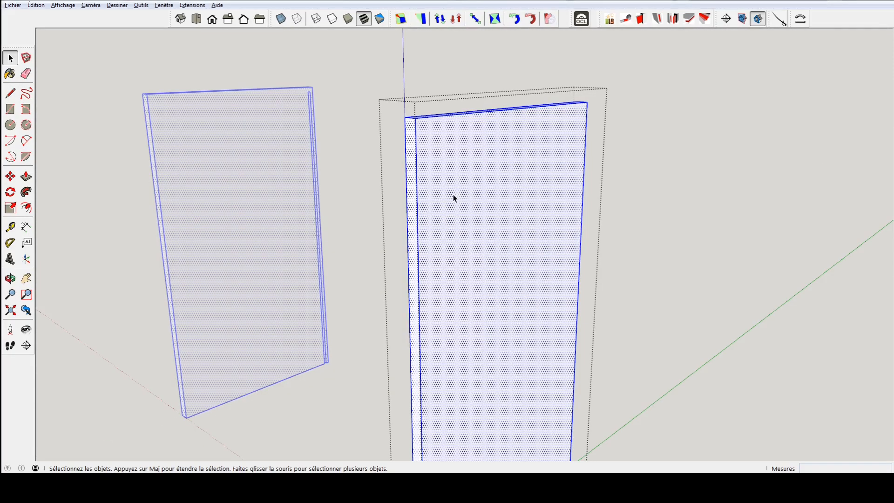
left_click(36, 5)
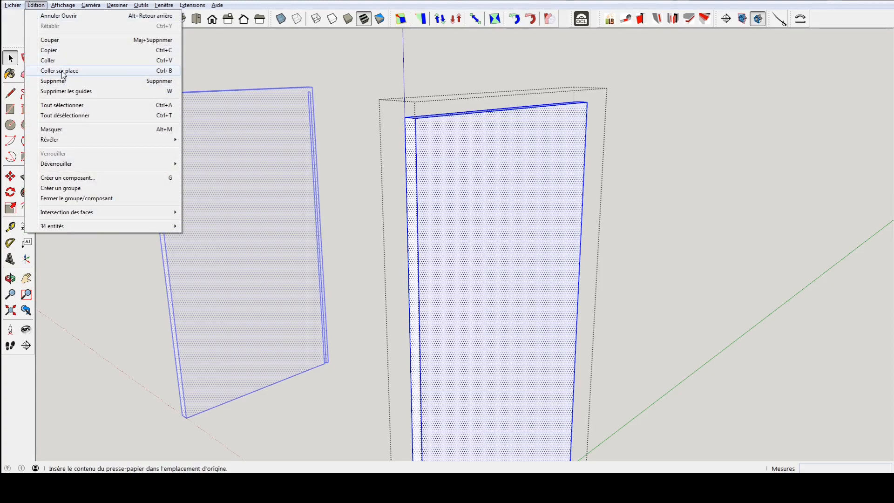
left_click(172, 73)
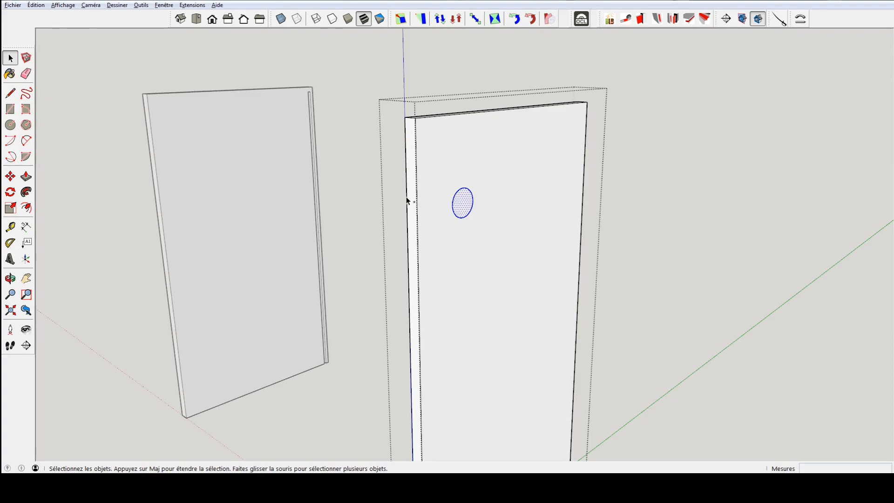
Paste a second copy of the circle beside the first on the side panel's face, and try deleting the original circle.
key("ctrl+v")
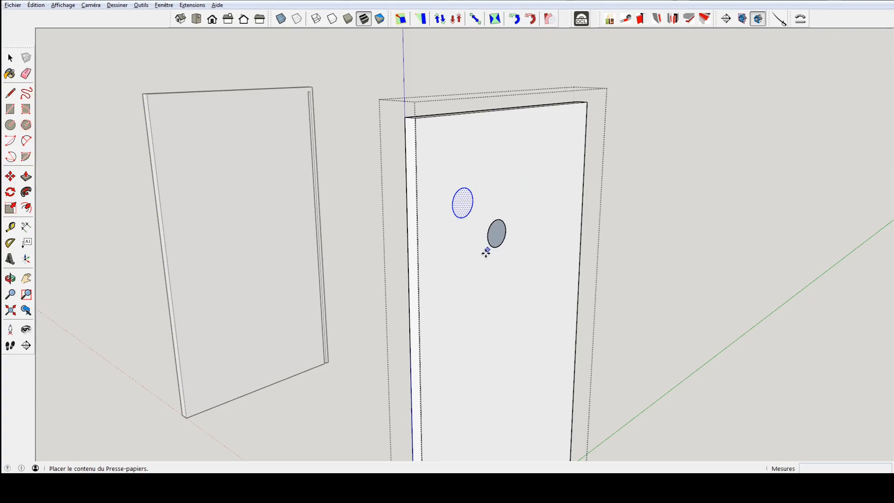
left_click(502, 203)
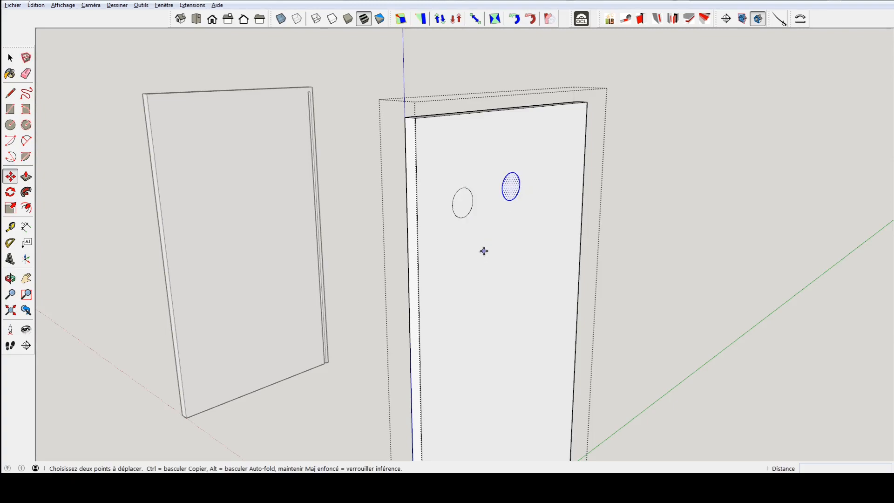
key("space")
left_click_drag(441, 172, 482, 238)
key("Delete")
key("ctrl+z")
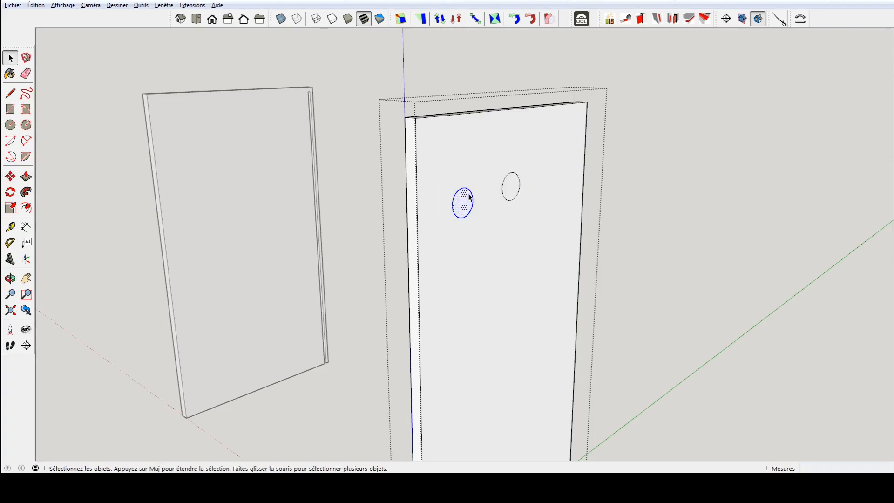
Delete both circles from the side panel and exit its component.
left_click_drag(429, 166, 544, 244)
key("Delete")
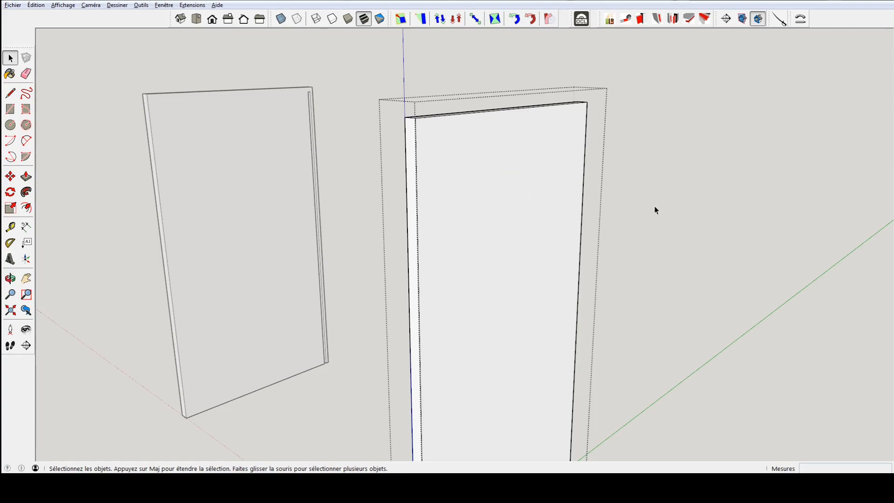
left_click(647, 194)
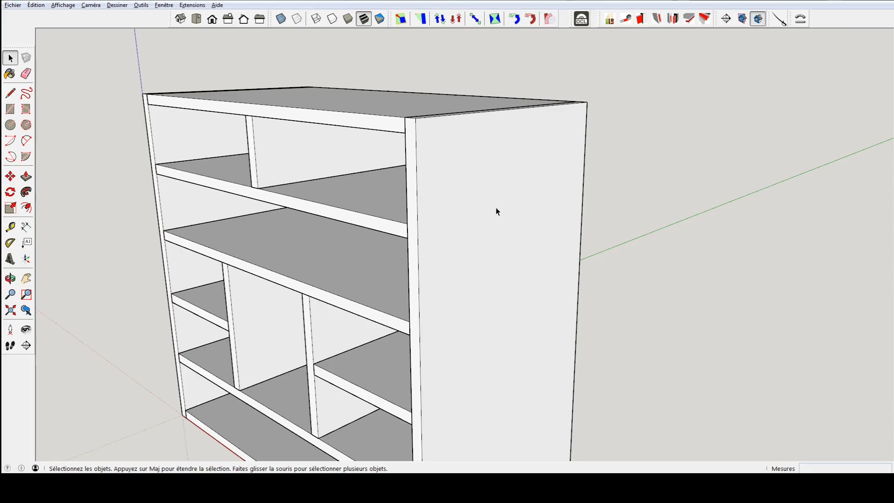
Draw a circle of about 56 mm radius on the side panel's outer face outside its component and pull it outward into a short cylinder.
key("c")
left_click(464, 217)
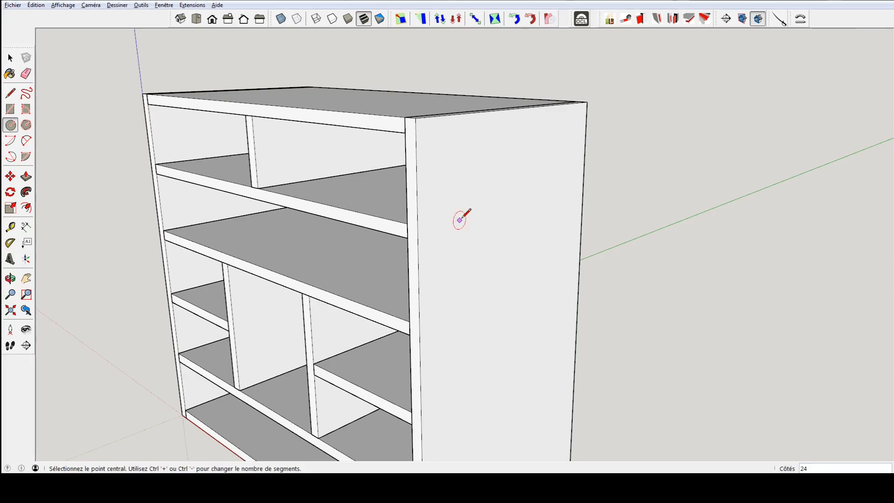
left_click(486, 218)
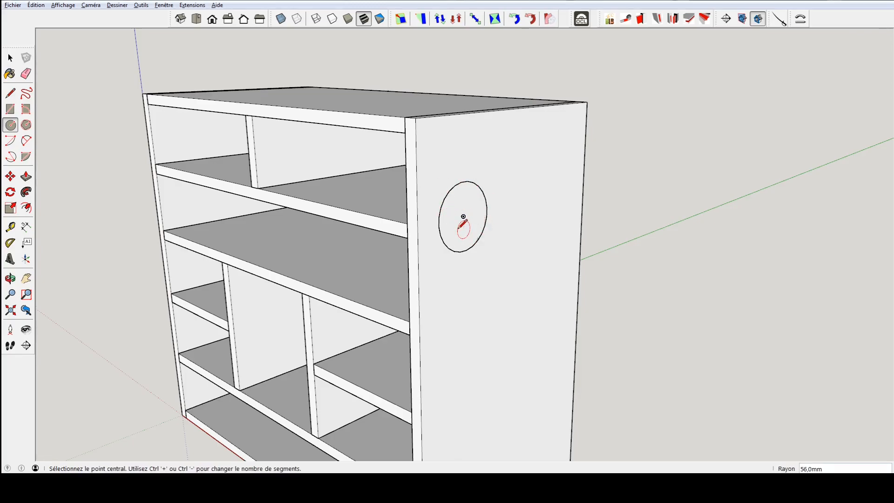
key("p")
left_click_drag(462, 231, 479, 236)
key("space")
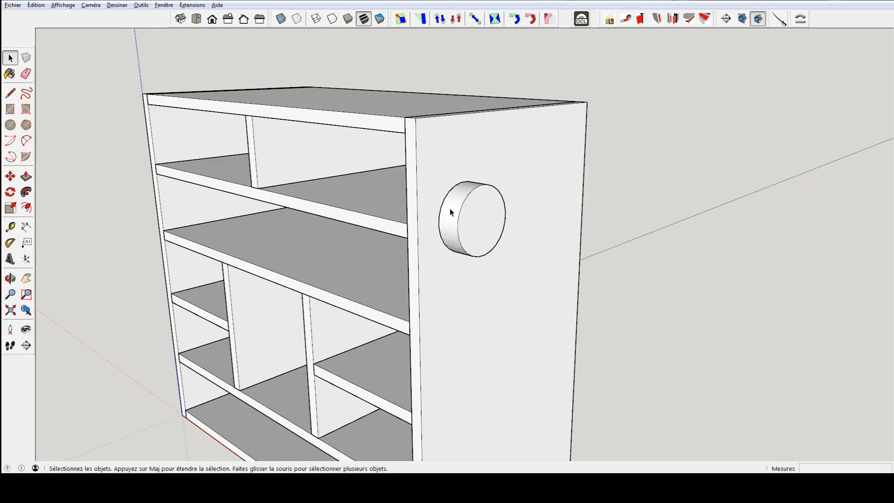
Check whether the cylinder belongs to the side panel by entering and leaving the panel's component.
left_click_drag(435, 161, 532, 284)
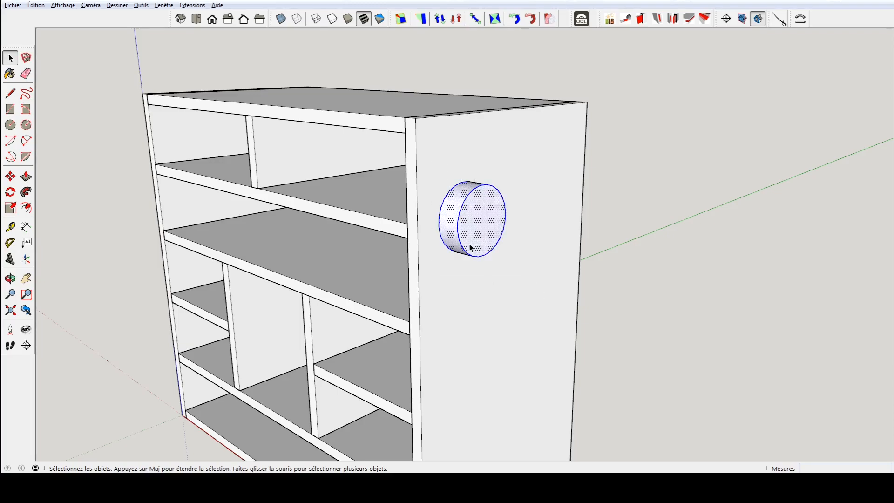
double_click(487, 294)
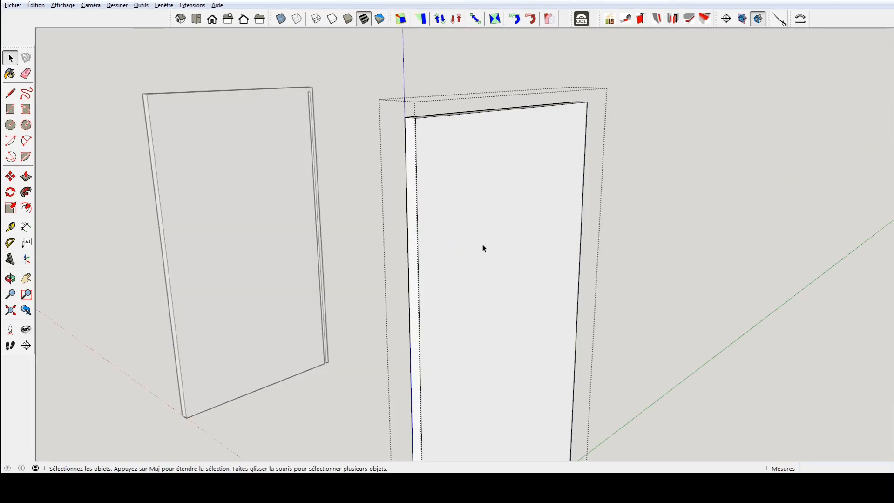
left_click(646, 242)
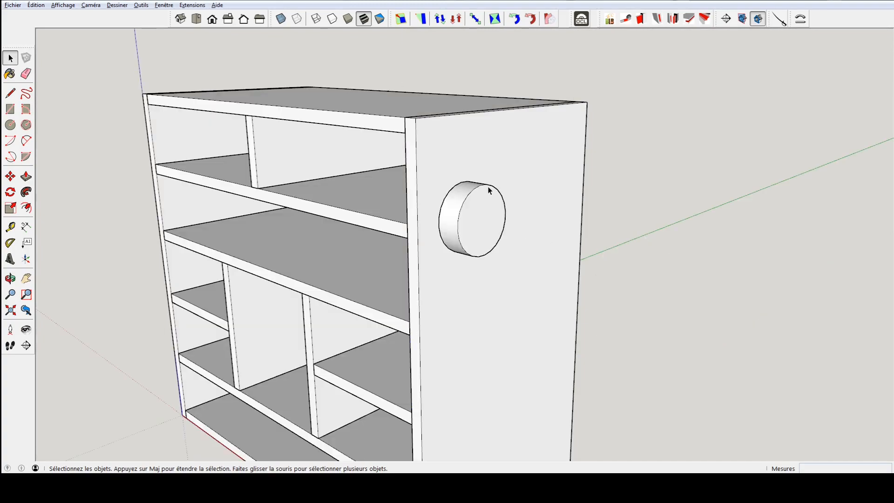
Cut the cylinder and paste it in place inside the side panel's component, leaving the component when done.
left_click_drag(432, 179, 535, 282)
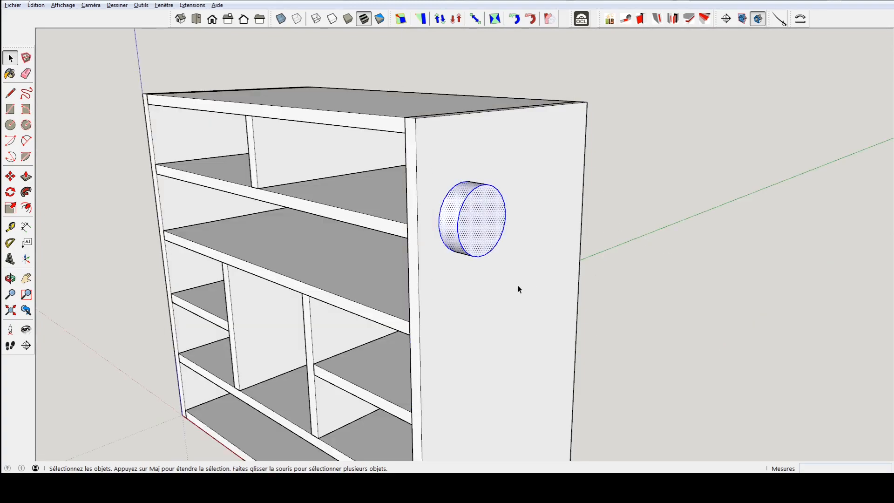
key("Delete")
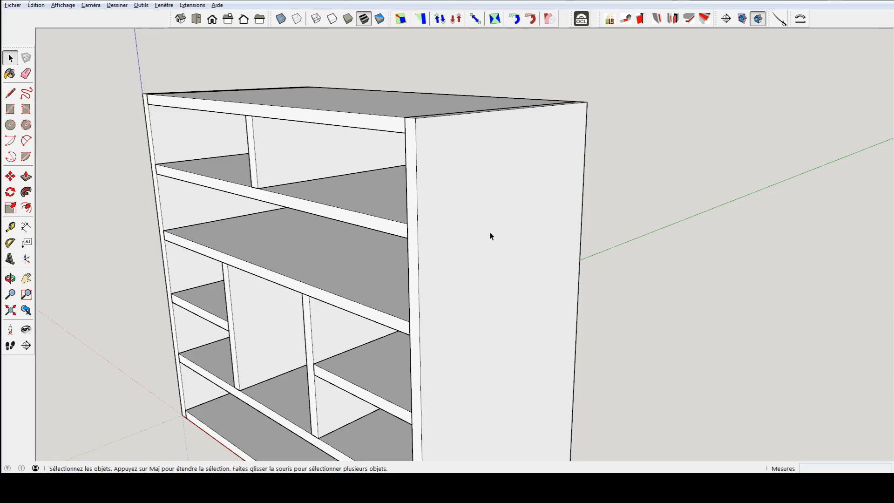
double_click(490, 236)
key("ctrl+shift+v")
left_click(650, 186)
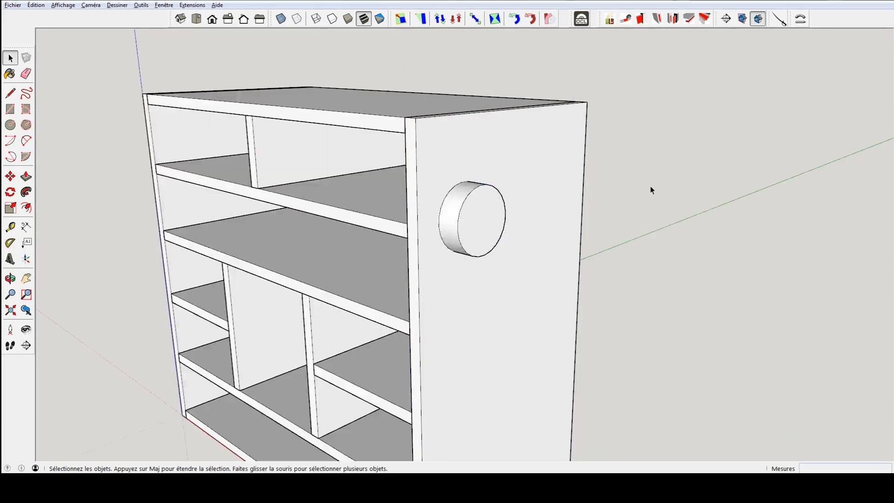
Delete the cylinder inside the side panel's component and return to the whole cabinet.
double_click(460, 211)
left_click_drag(429, 163, 518, 275)
key("Delete")
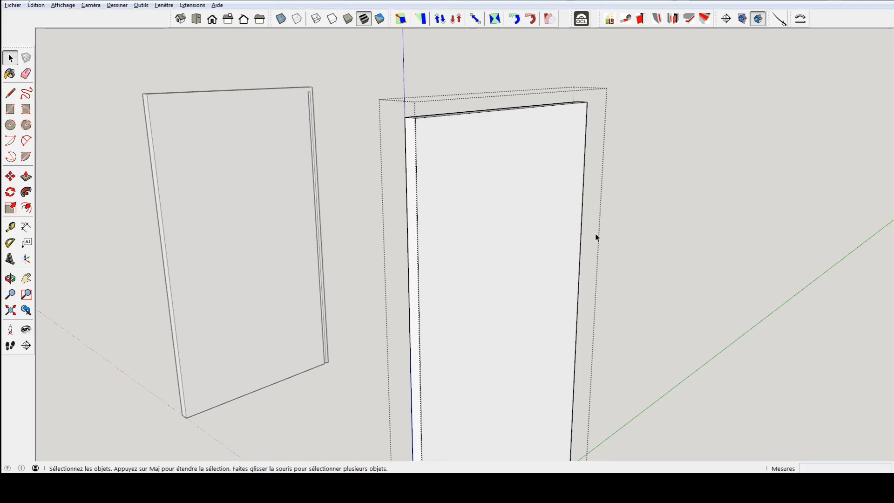
left_click(624, 201)
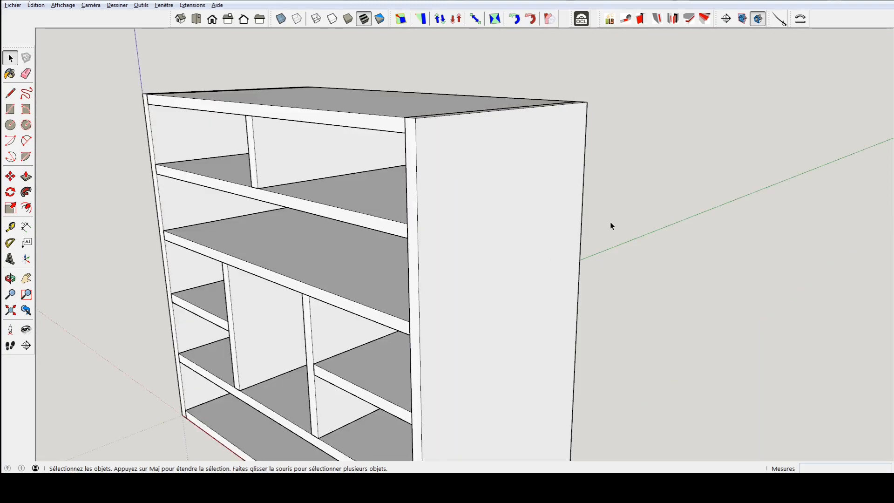
Move the entire cabinet 157 mm straight up along the vertical blue axis.
scroll(611, 222, "down", 6)
middle_click_drag(614, 186, 576, 218)
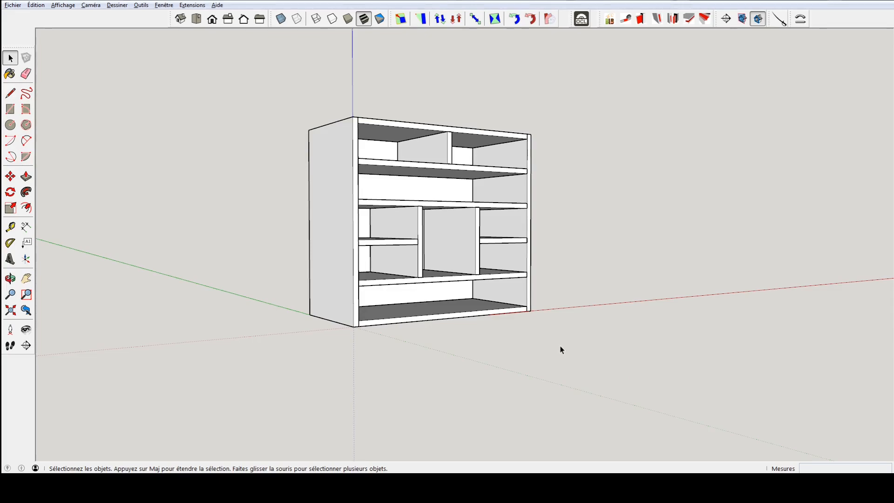
middle_click_drag(422, 230, 346, 280)
scroll(354, 265, "down", 2)
left_click_drag(256, 98, 554, 369)
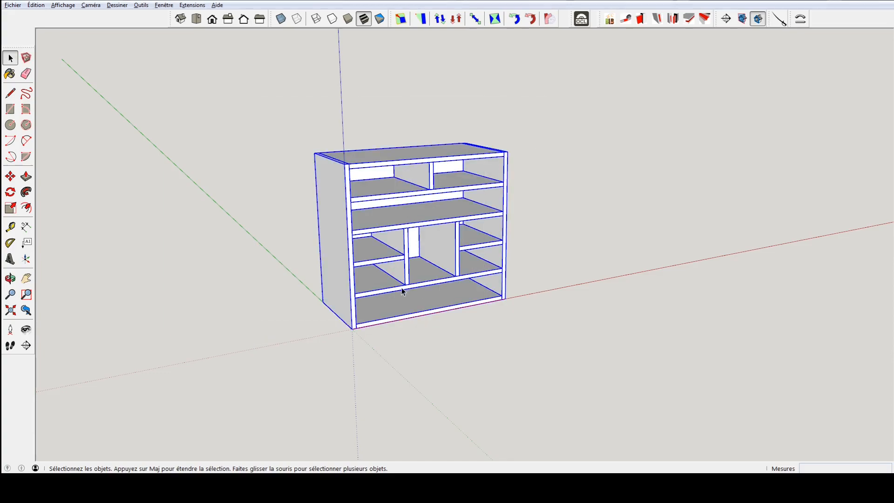
key("m")
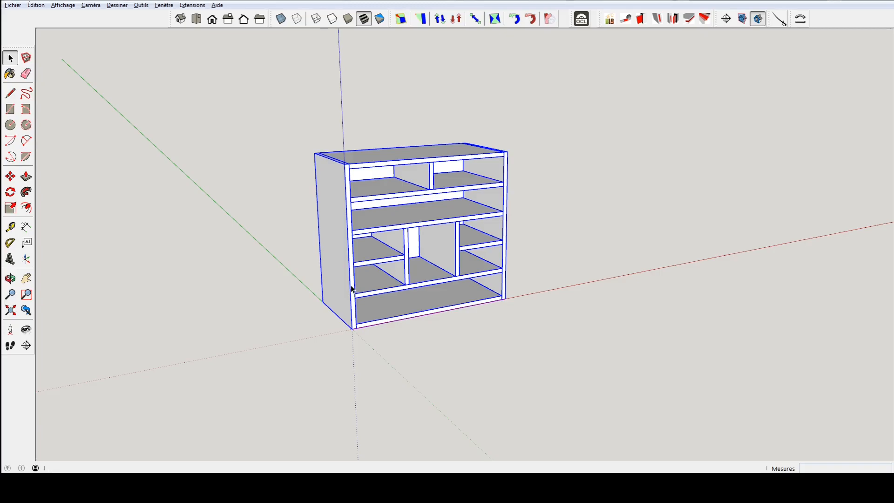
left_click(567, 239)
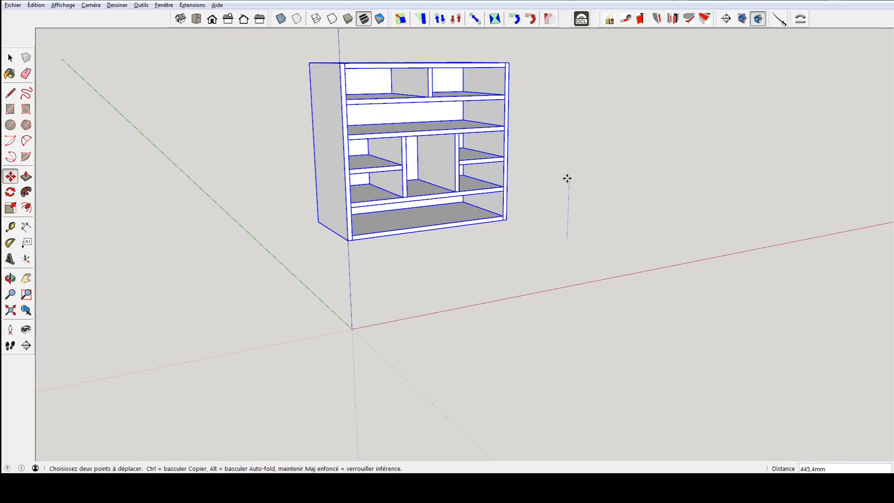
key("Up")
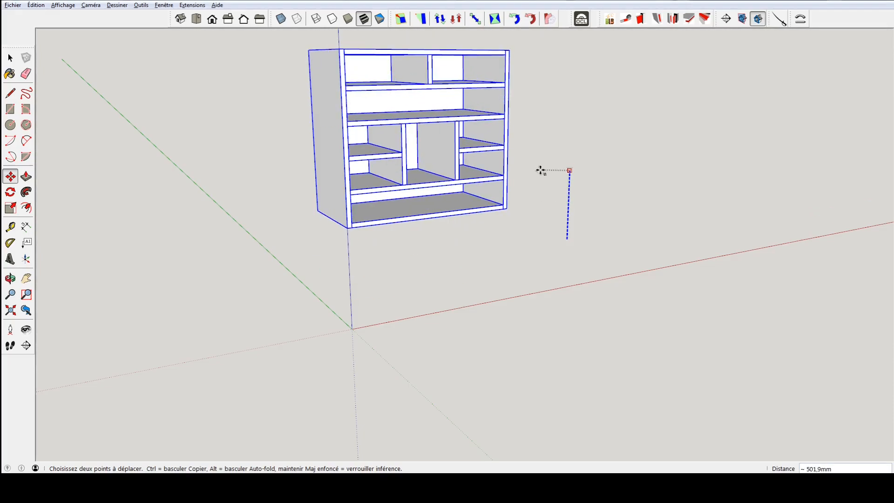
left_click(554, 176)
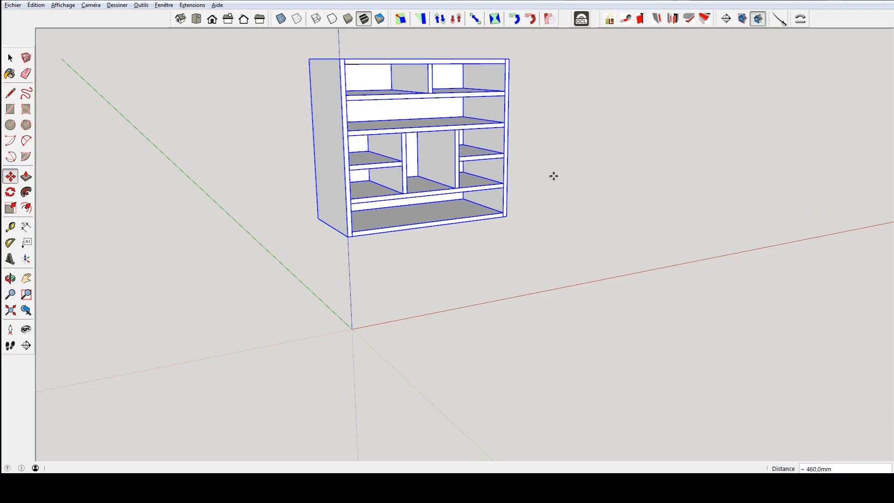
type("157")
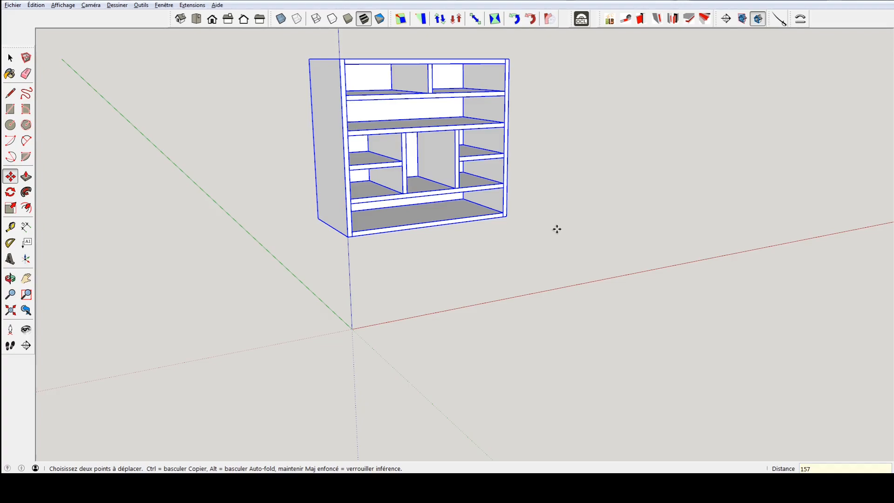
key("Return")
Place guides on the cabinet's underside, 50 mm in from the front edge and 50 mm in from the side panel's outer edge.
mouse_move(435, 288)
middle_mouse_down()
mouse_move(435, 295)
mouse_move(425, 249)
mouse_move(396, 292)
mouse_move(399, 306)
mouse_move(407, 217)
middle_mouse_up()
scroll(402, 208, "up", 4)
key("space")
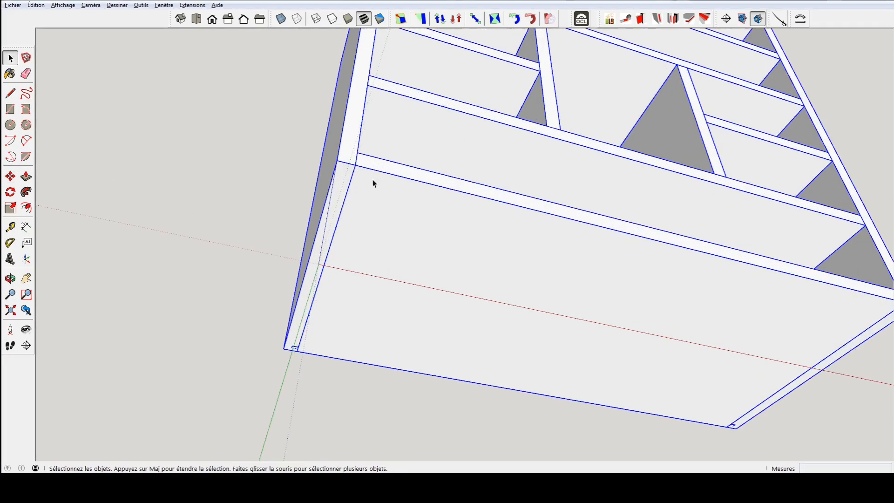
mouse_move(391, 193)
middle_mouse_down()
mouse_move(413, 208)
mouse_move(411, 177)
mouse_move(390, 150)
mouse_move(345, 130)
middle_mouse_up()
key("t")
left_click(355, 81)
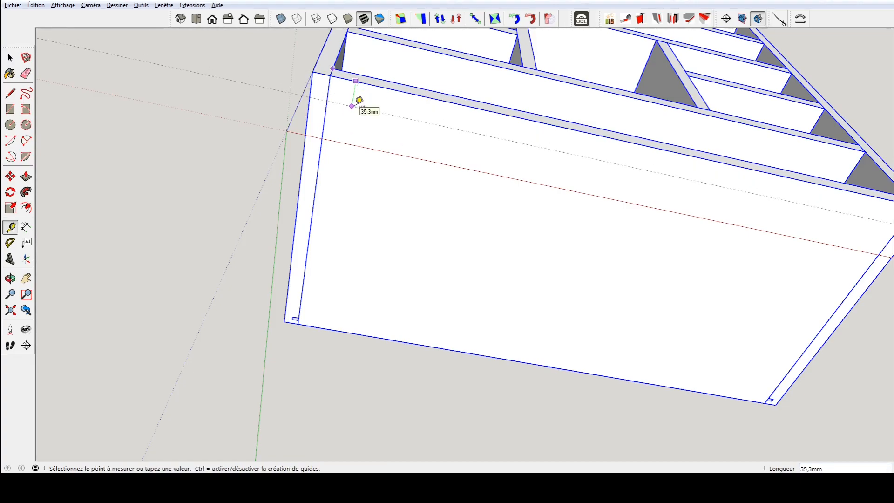
left_click(360, 100)
type("50")
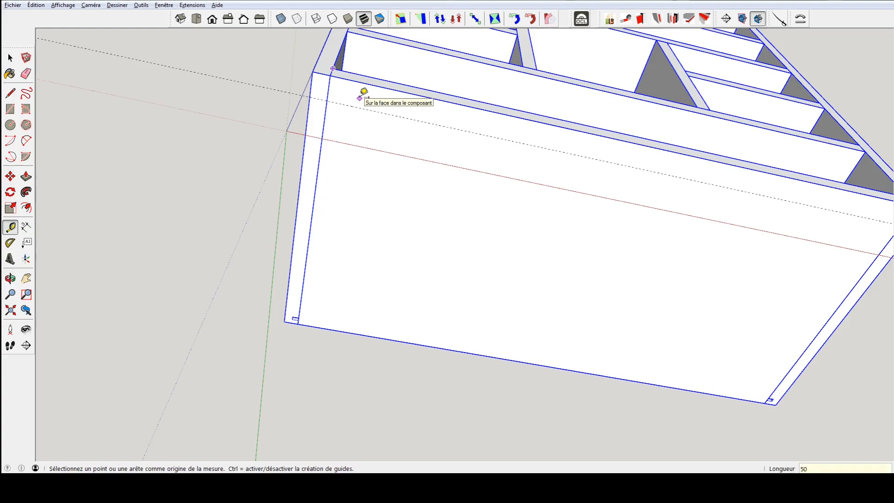
left_click(311, 95)
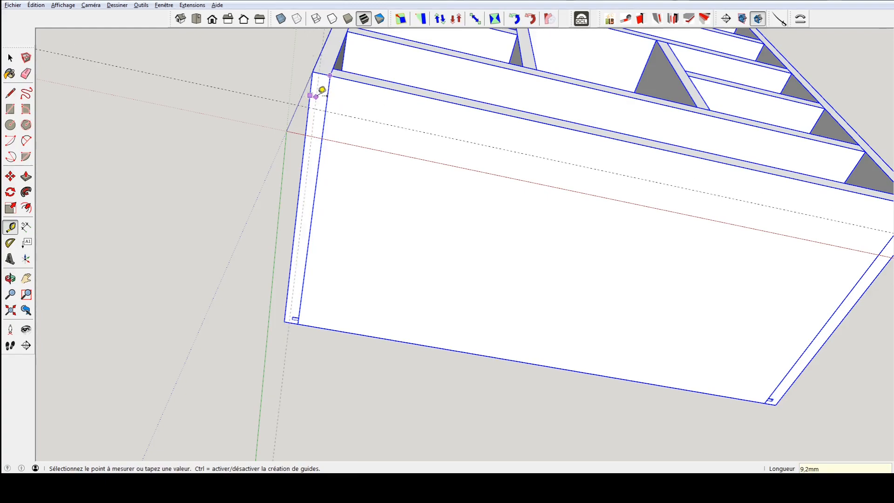
left_click(350, 100)
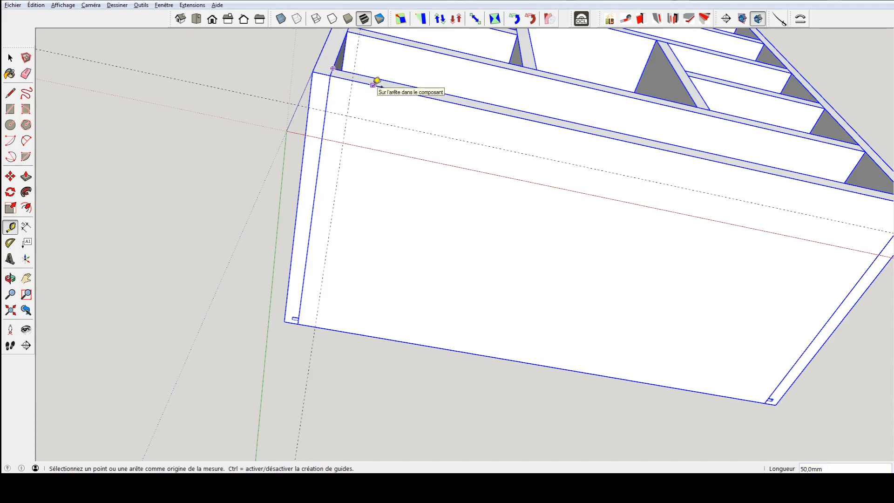
Draw a 70 × 70 mm square on the underside starting from the intersection of the two guides.
key("r")
left_click(347, 114)
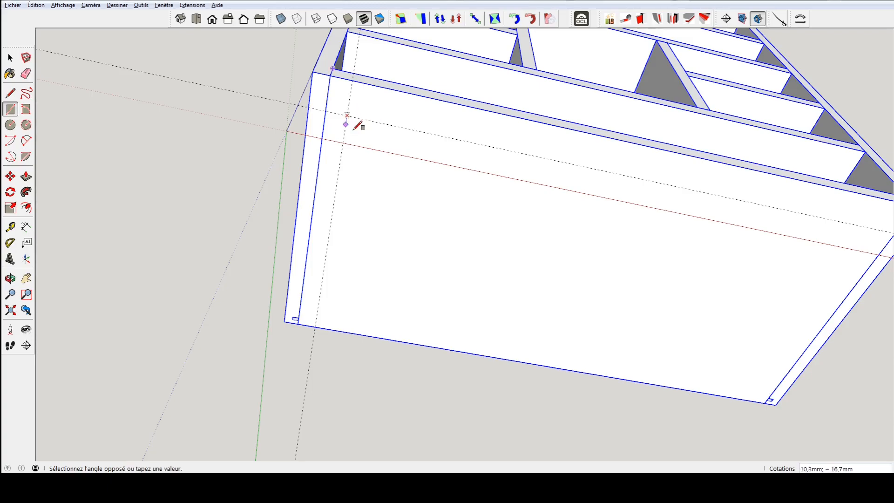
left_click(392, 173)
type("70;70")
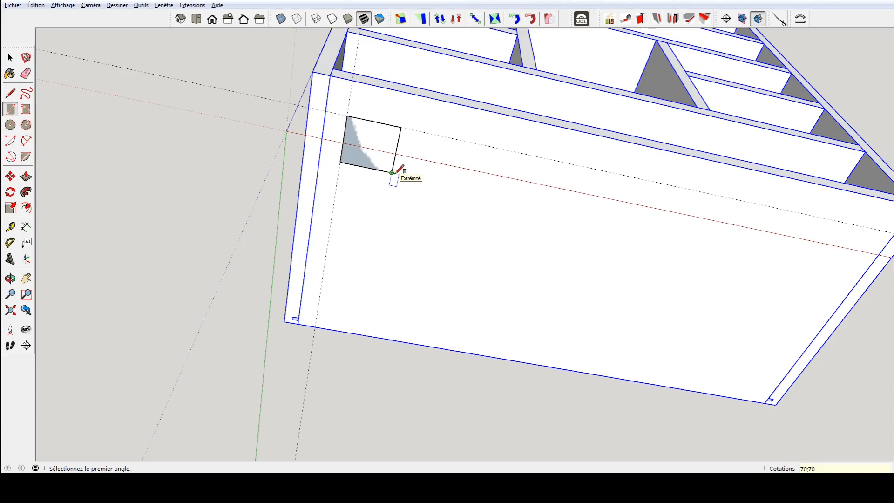
key("Return")
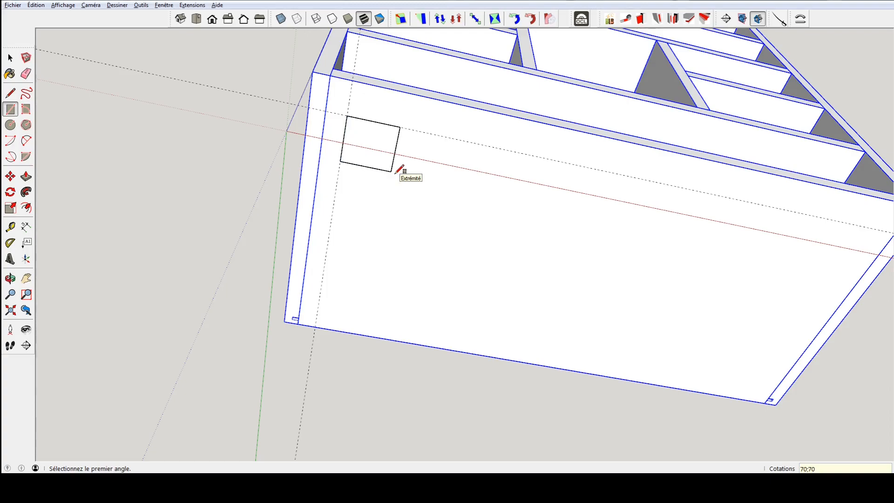
Pull the square about 72 mm down from the cabinet's underside to rough out a leg.
key("p")
left_click(369, 140)
left_click(360, 169)
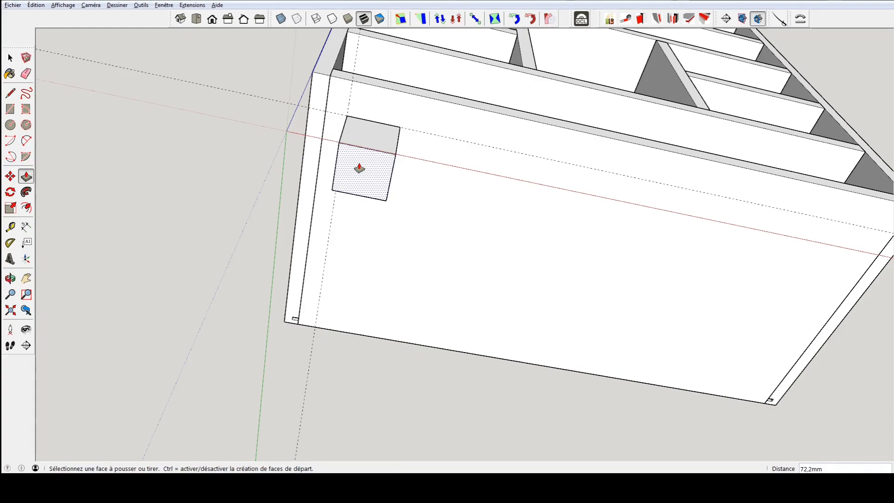
key("Return")
key("space")
Undo the extruded leg, its square base and the guides on the underside.
key("ctrl+z")
key("ctrl+z")
key("ctrl+z")
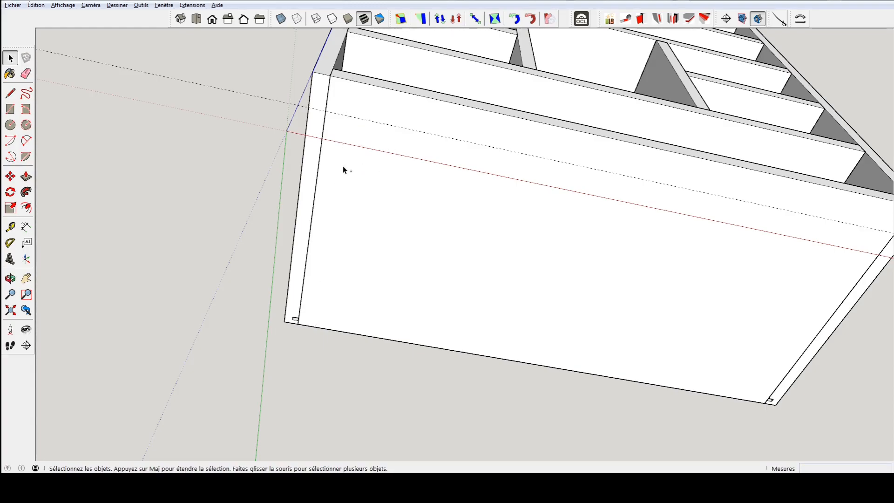
Draw a 70 × 70 mm square on the underside from the cabinet's front outer corner at the blue axis.
key("r")
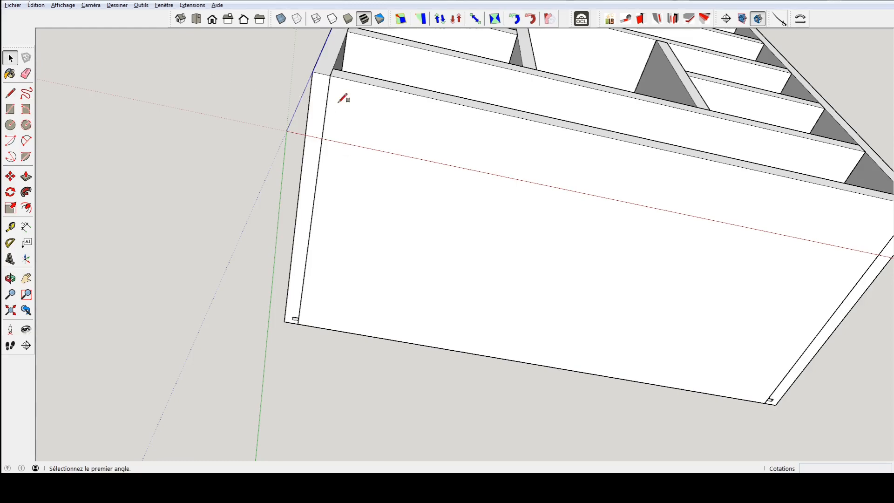
left_click(312, 71)
left_click(375, 139)
type("70;70")
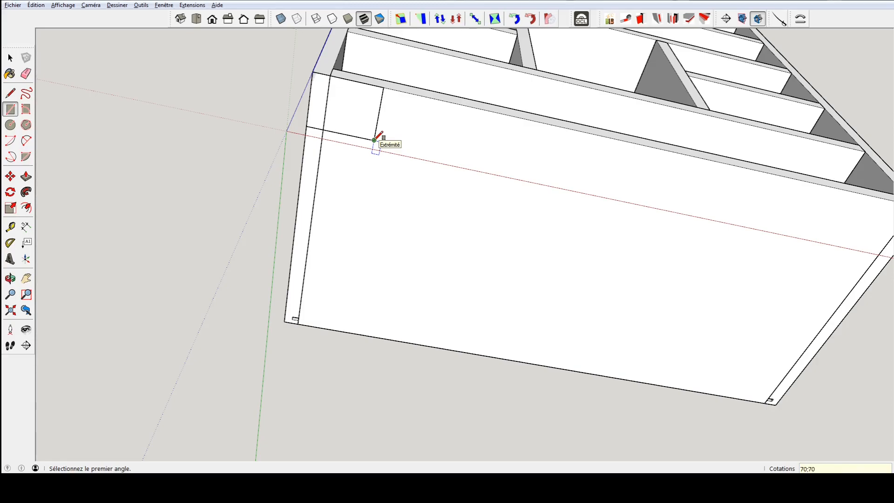
key("Return")
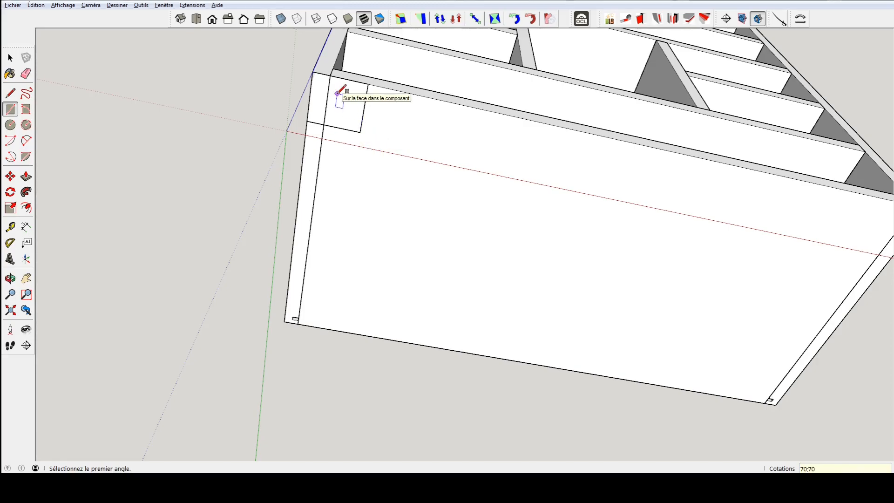
Extrude the corner square 157 mm downward to form a leg.
key("p")
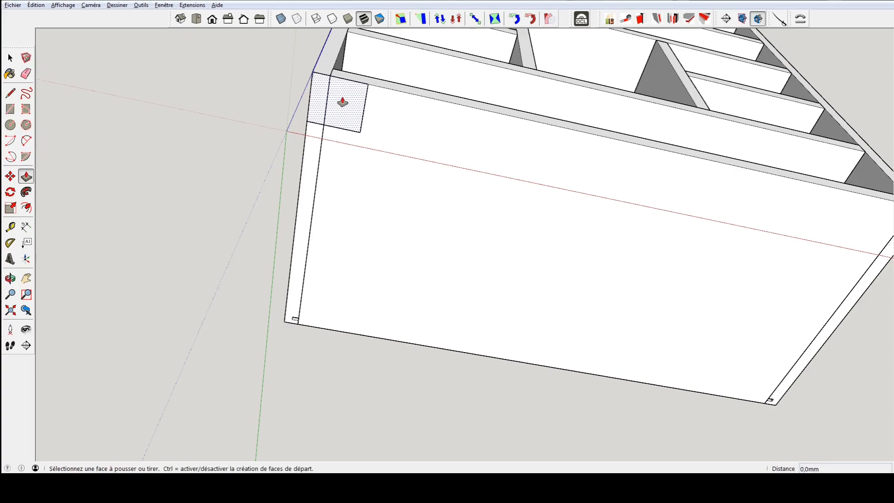
left_click(343, 101)
left_click(333, 135)
type("157")
key("Return")
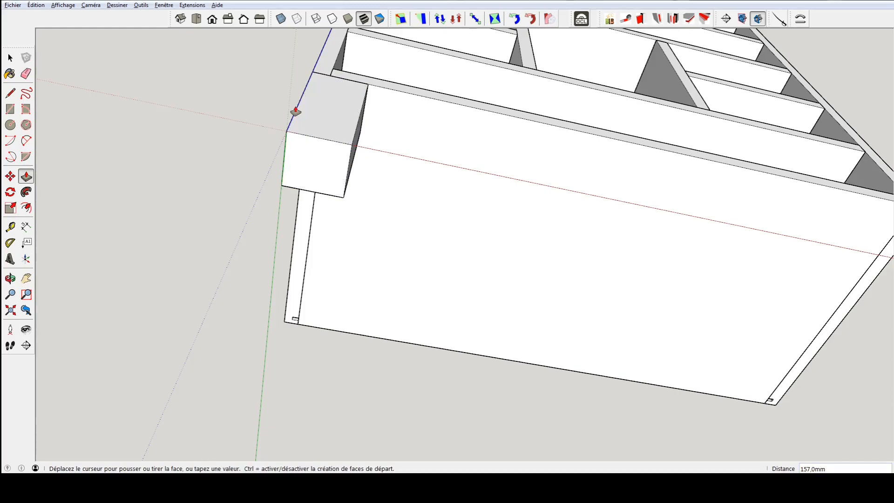
Select the whole leg block and turn it into a component named Pied.
key("space")
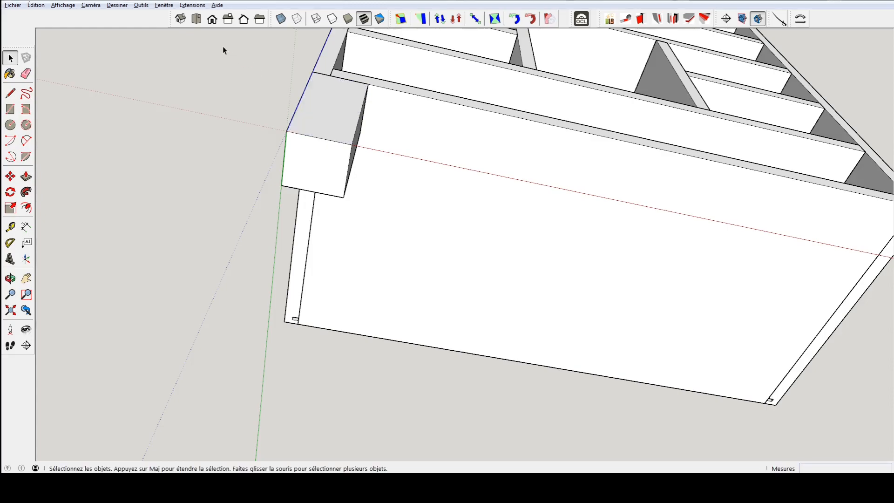
left_click_drag(211, 31, 391, 211)
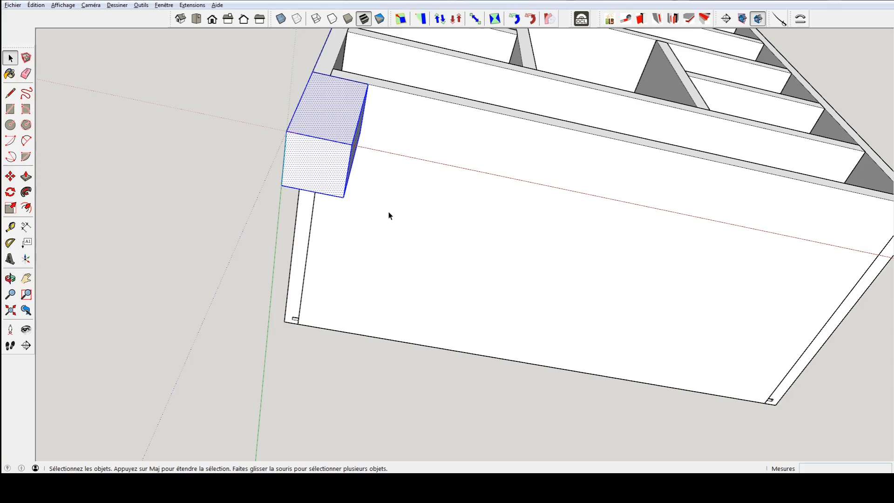
key("g")
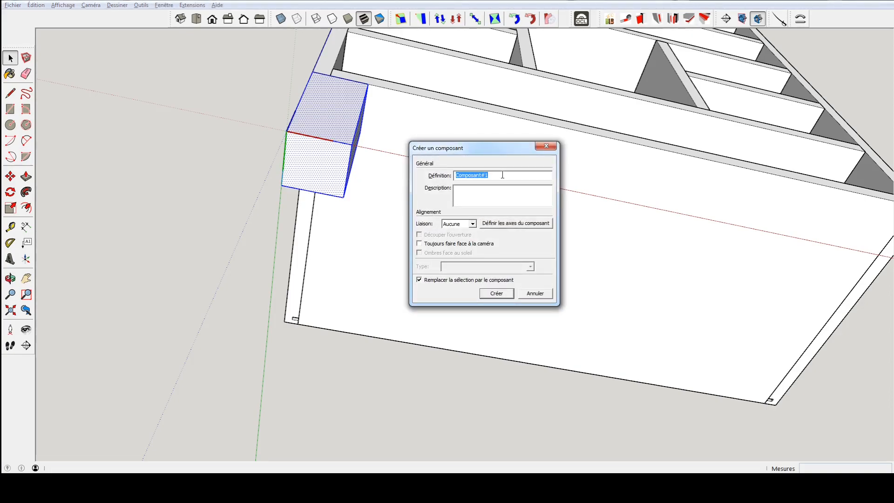
type("Pied")
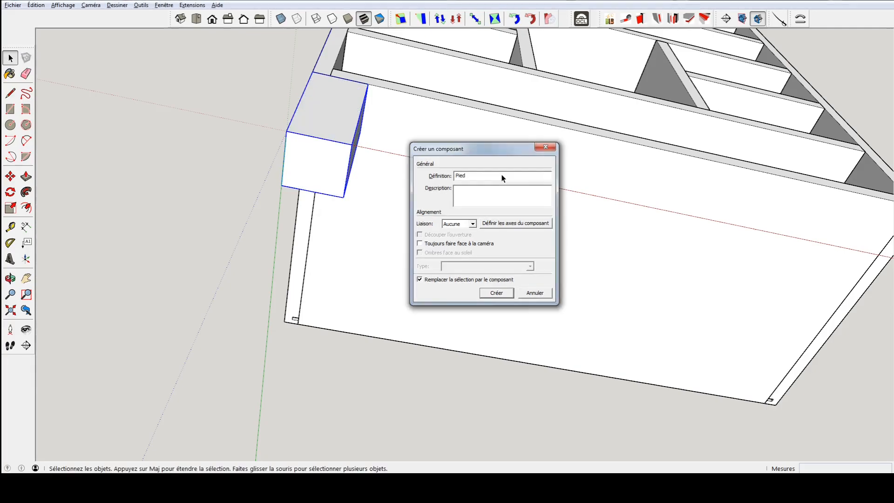
key("Return")
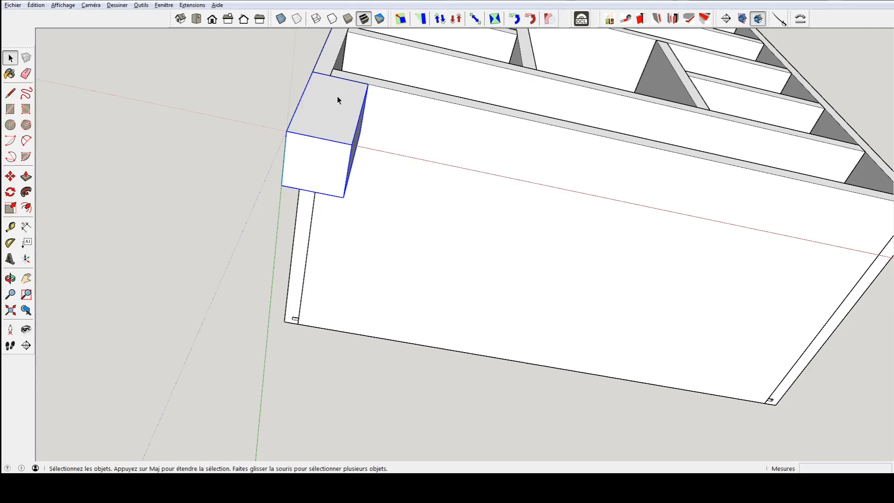
Move the leg 50 mm inward along the red axis and 50 mm inward along the green axis.
key("m")
left_click(368, 85)
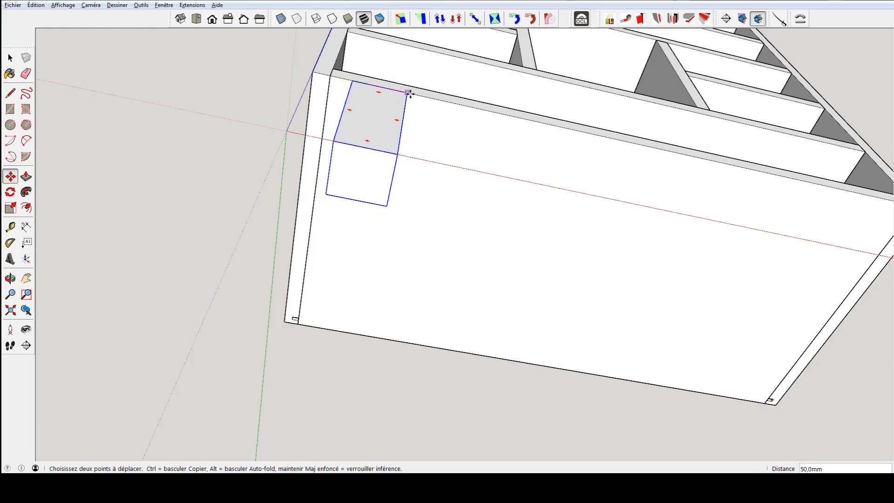
type("50")
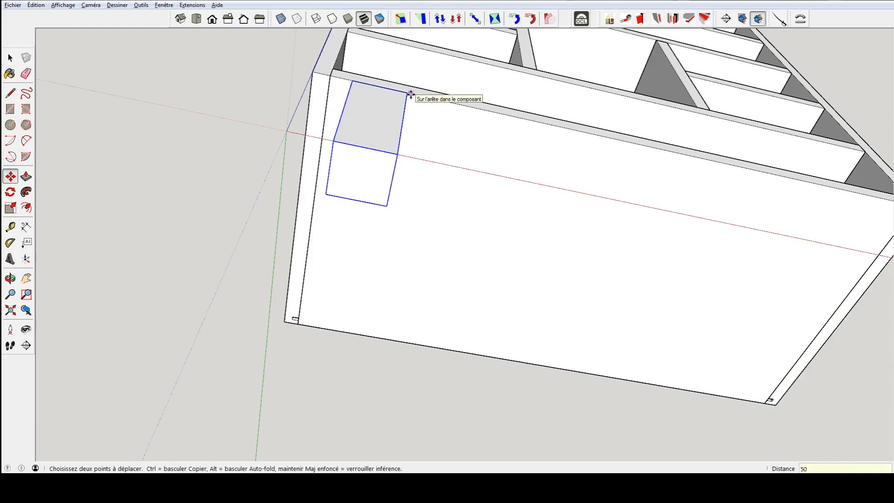
left_click(312, 72)
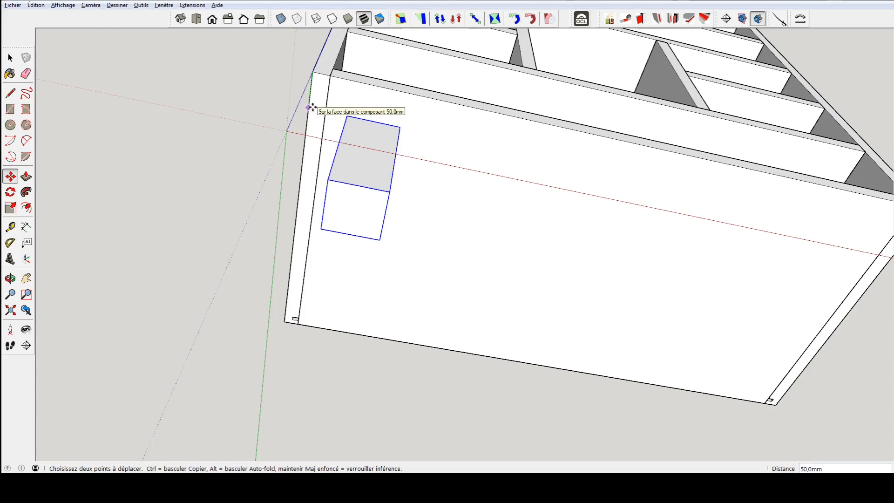
type("50")
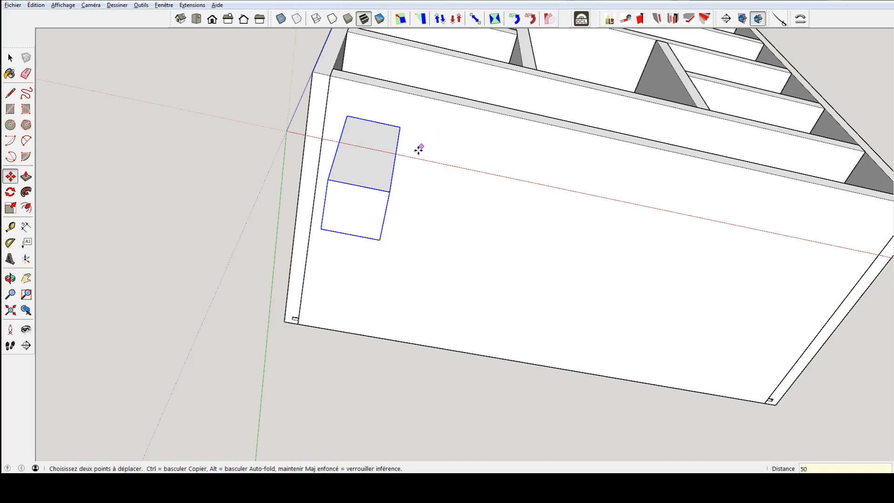
Open the leg component for editing and ready its bottom face with the surrounding edges for scaling.
middle_click_drag(365, 172, 502, 247)
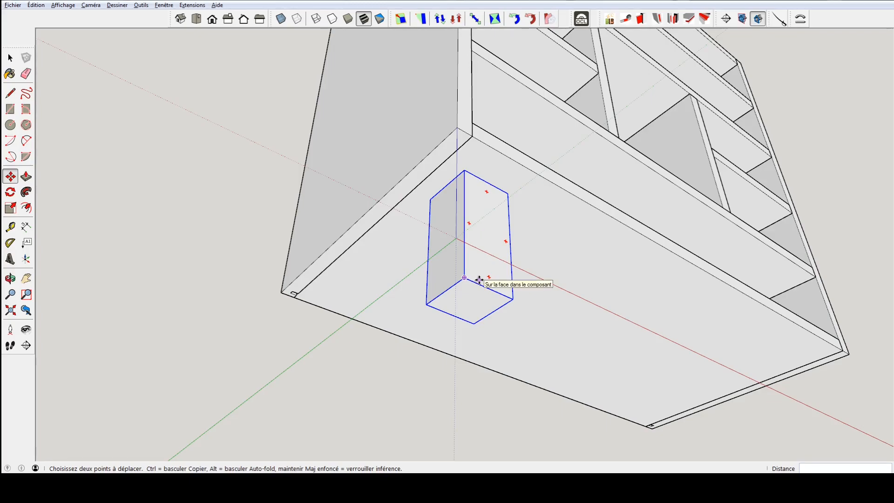
key("space")
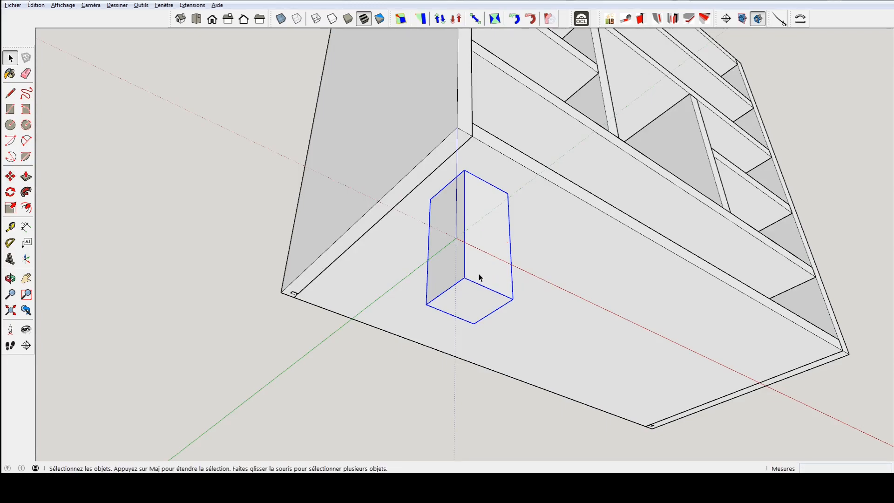
double_click(480, 276)
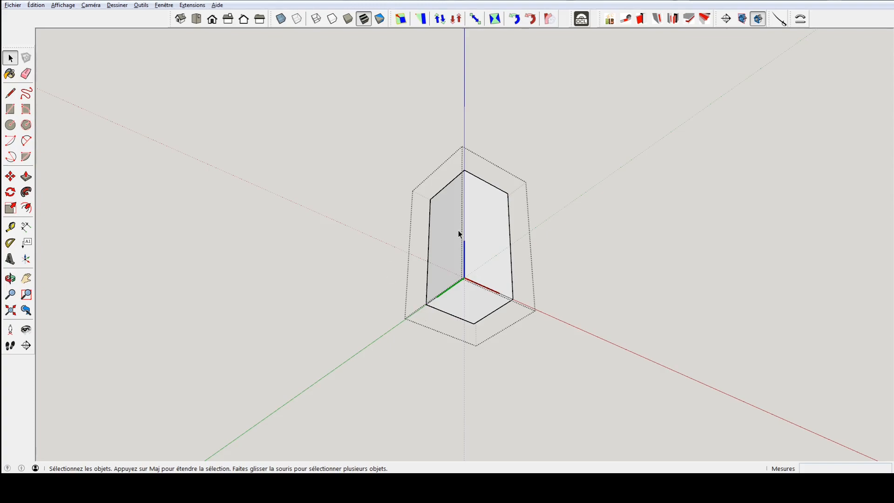
left_click(472, 308)
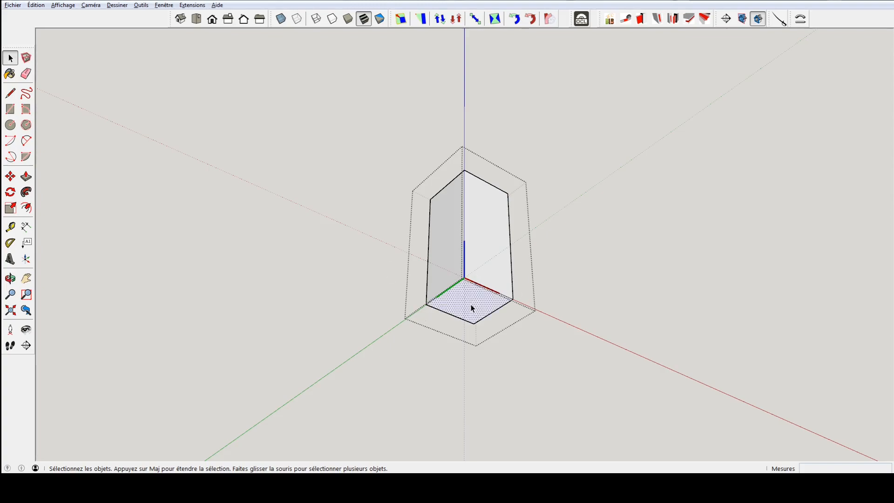
left_click_drag(395, 264, 532, 334)
key("s")
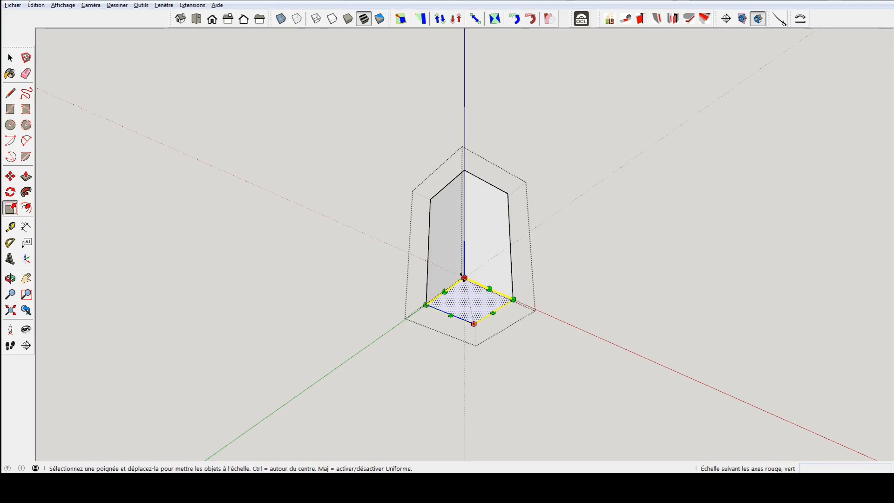
Try scaling the leg's bottom face to about 0.63 from a corner, and to 0.50 along the green axis.
left_click_drag(513, 300, 489, 300)
key("Escape")
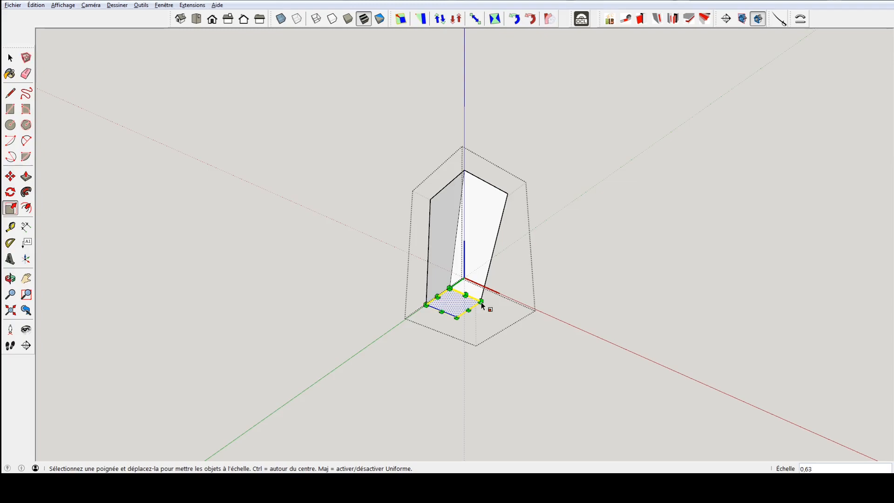
left_click_drag(489, 289, 469, 301)
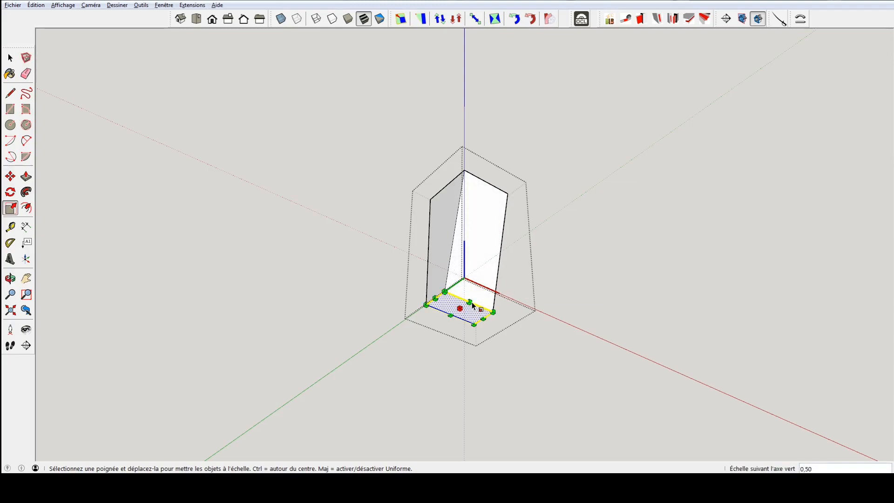
key("ctrl+z")
Taper the leg by scaling its bottom face uniformly about its centre to 0.5.
left_click_drag(513, 299, 494, 301)
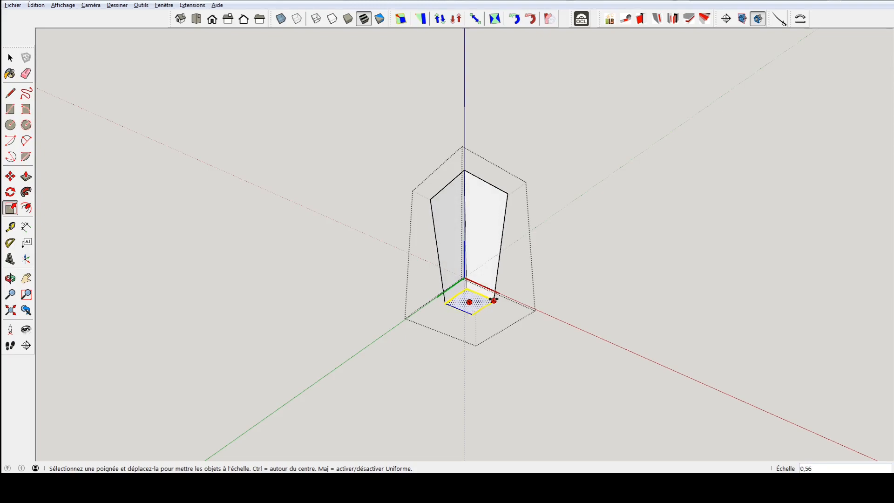
left_click_drag(494, 301, 495, 300)
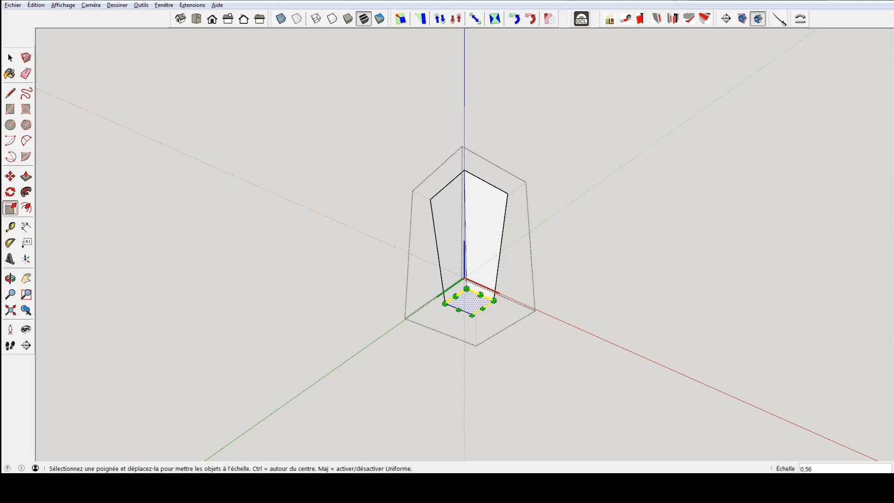
type("0")
key("Return")
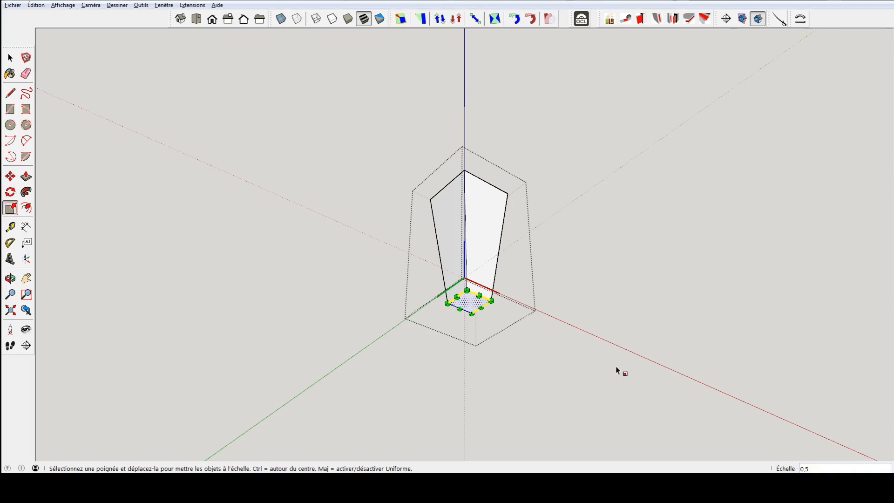
key("space")
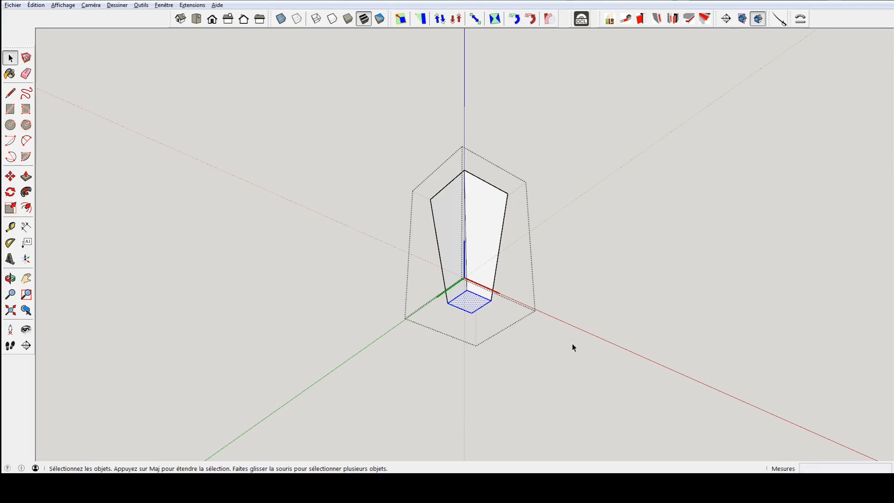
Close the leg component and copy the leg 320 mm along the green axis to the rear edge of the cabinet's underside.
left_click(613, 307)
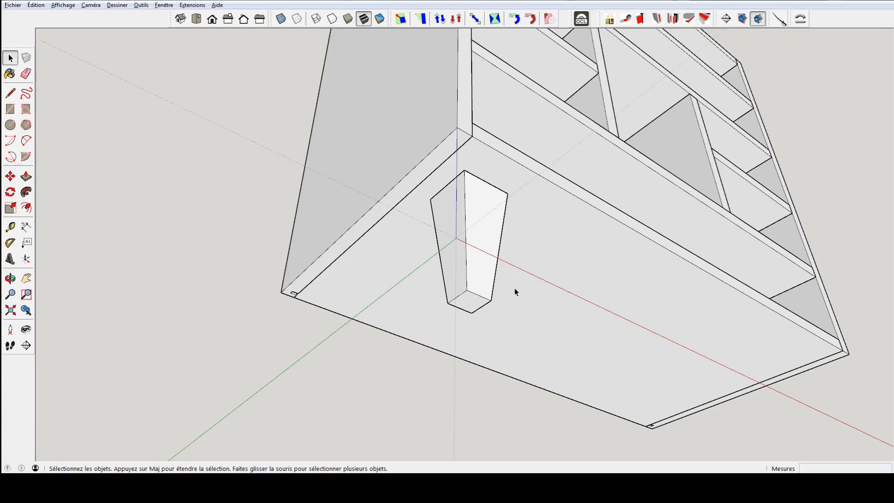
middle_click_drag(469, 256, 564, 230)
left_click(564, 230)
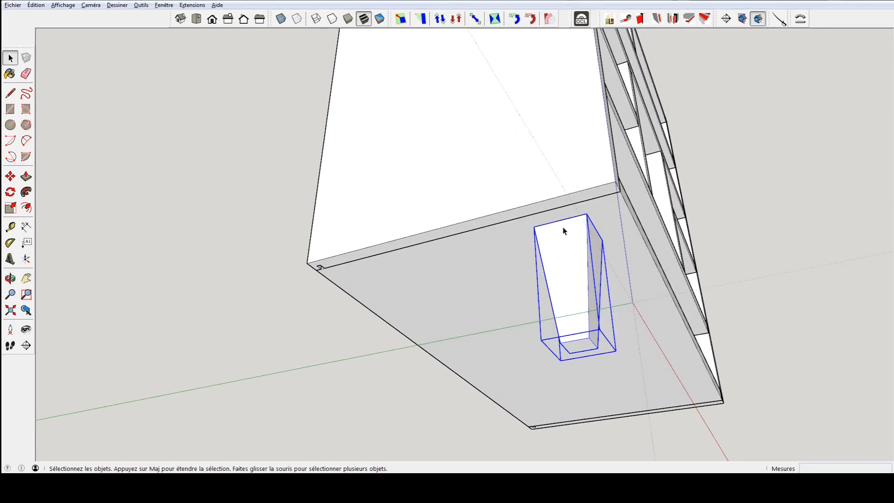
key("m")
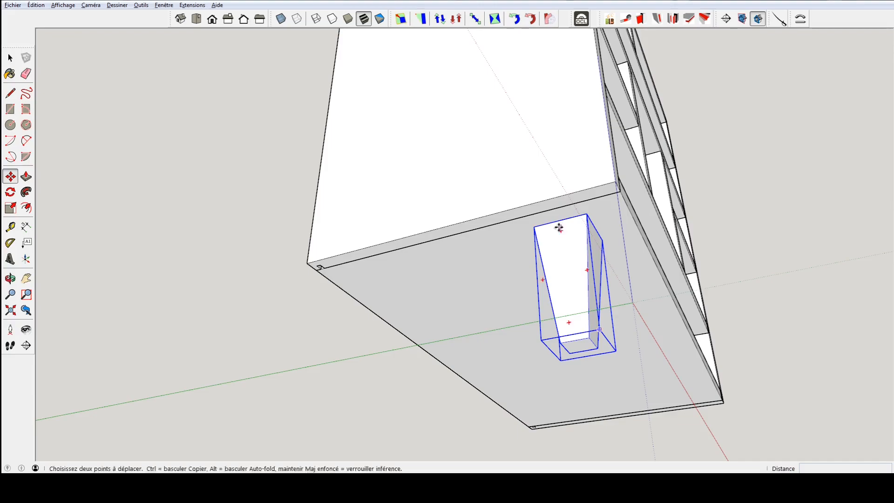
left_click(534, 226)
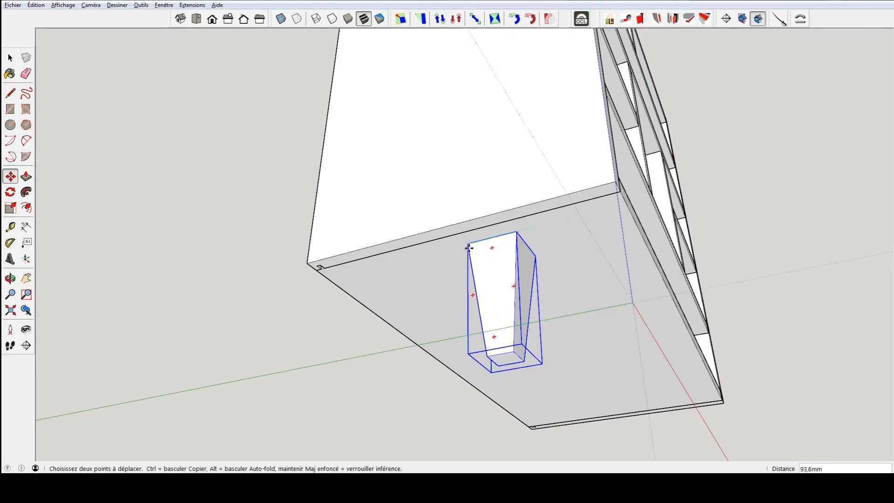
key("ctrl")
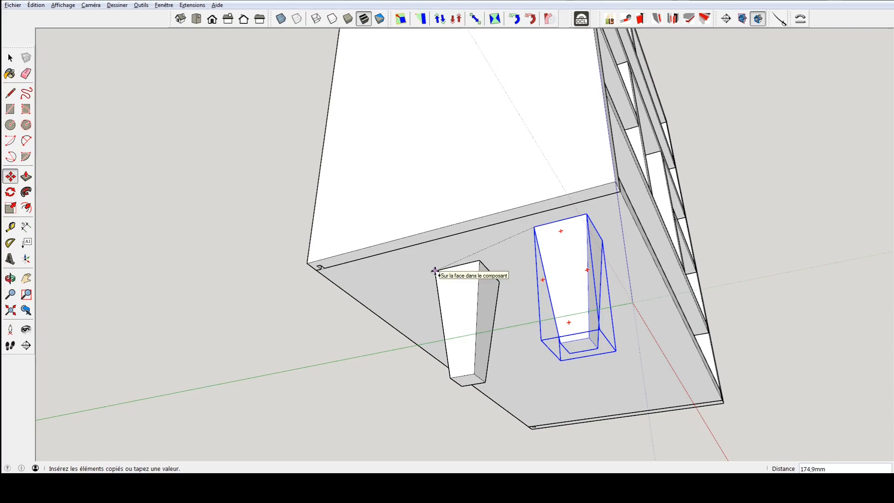
left_click(444, 368)
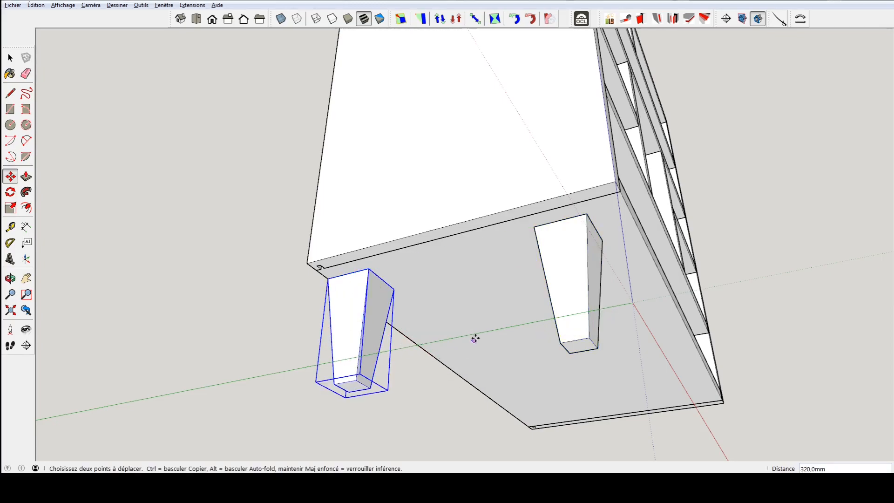
Move the copied rear leg 30 mm inward from the back edge along the green axis.
middle_click_drag(429, 286, 510, 300)
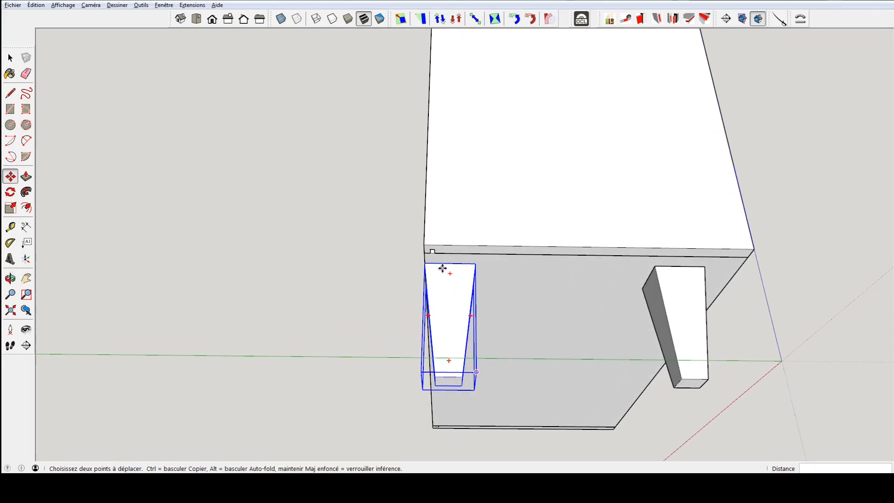
left_click(467, 246)
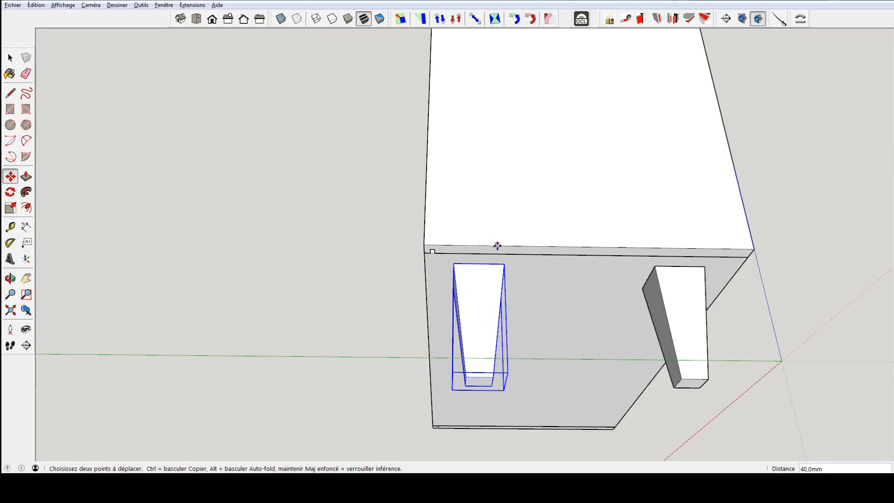
type("30")
key("Return")
Copy the front and rear legs together 760 mm along the red axis to the opposite side edge of the underside.
middle_click_drag(545, 285, 435, 368)
key("space")
left_click_drag(311, 424, 311, 425)
middle_click_drag(435, 399, 265, 283)
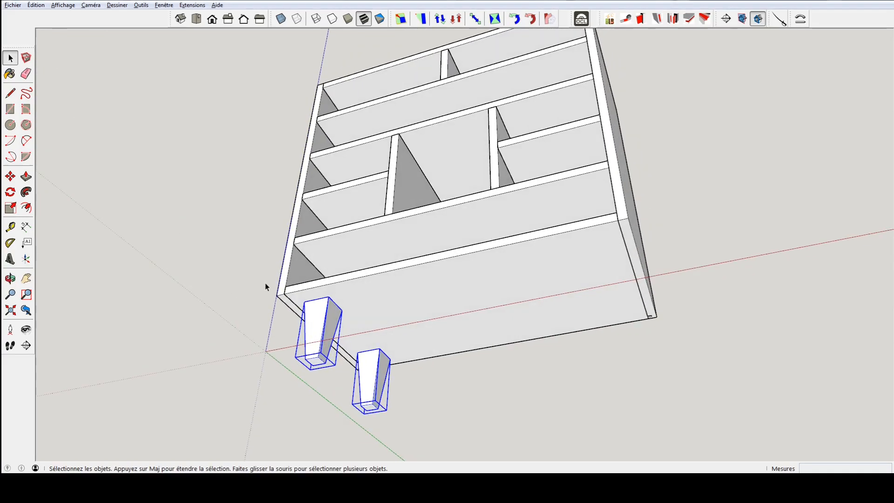
key("m")
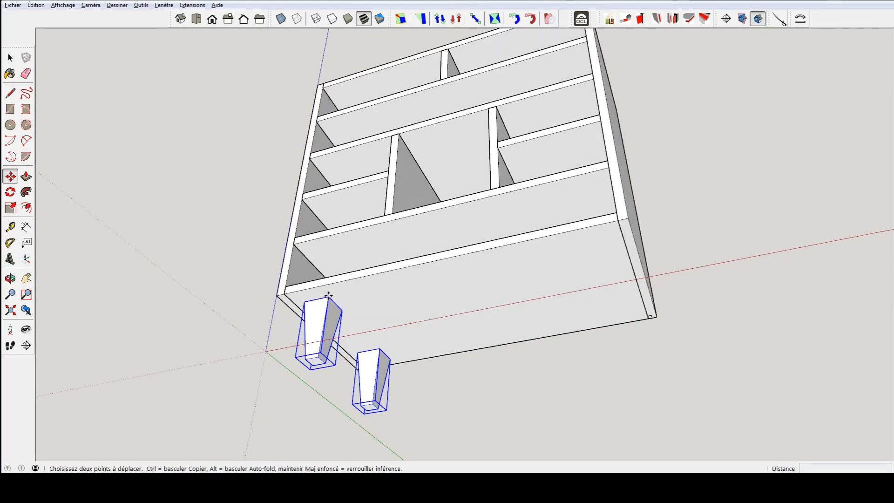
left_click(328, 297)
key("ctrl")
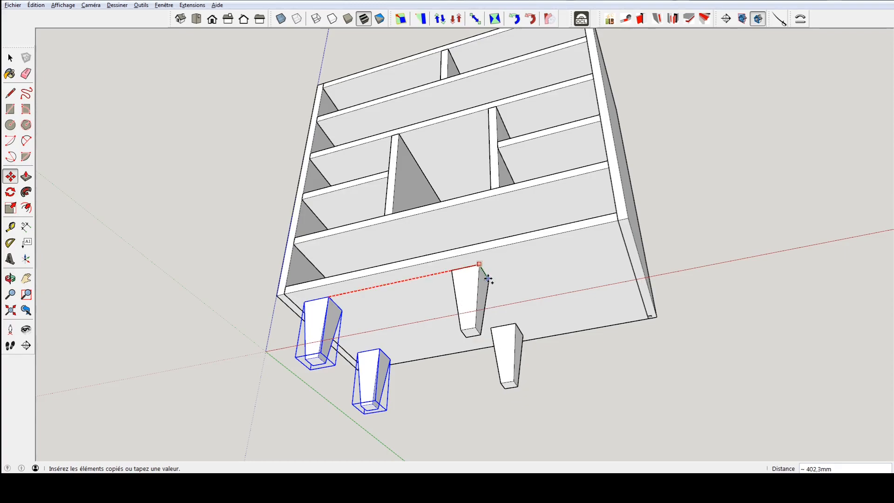
left_click(629, 219)
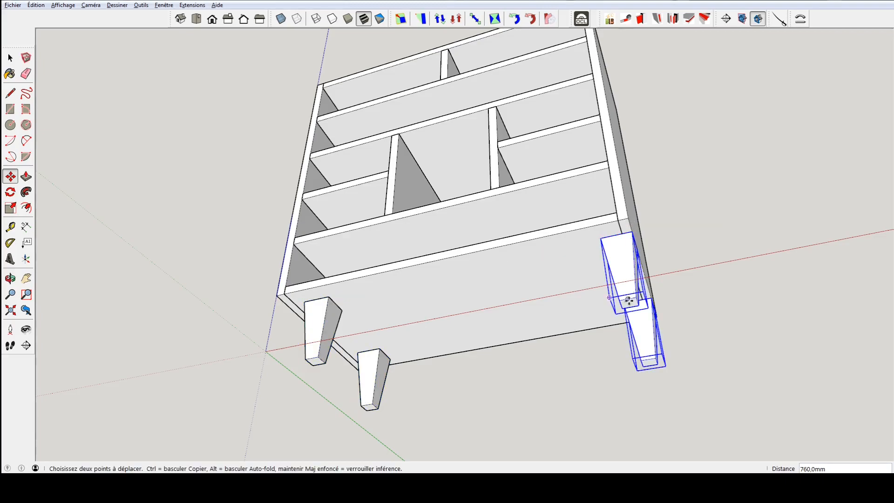
Move the copied pair of legs 50 mm inward from the side edge along the red axis and deselect them.
left_click(604, 222)
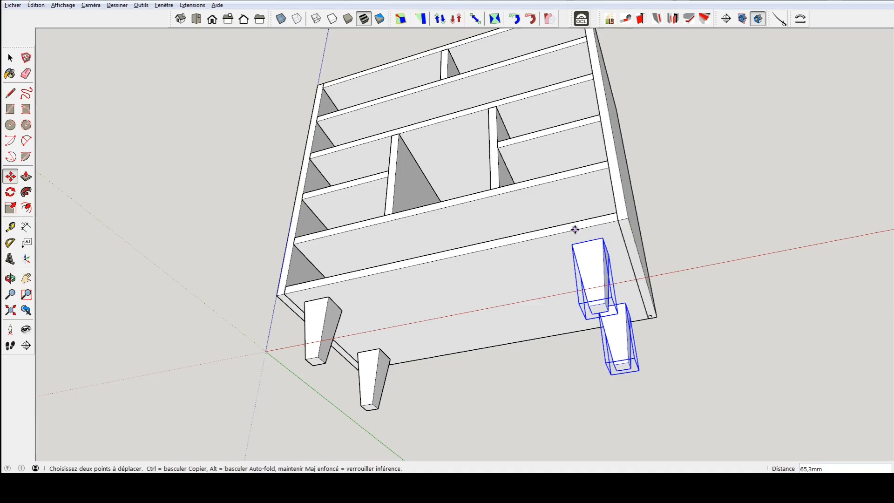
type("50")
key("Return")
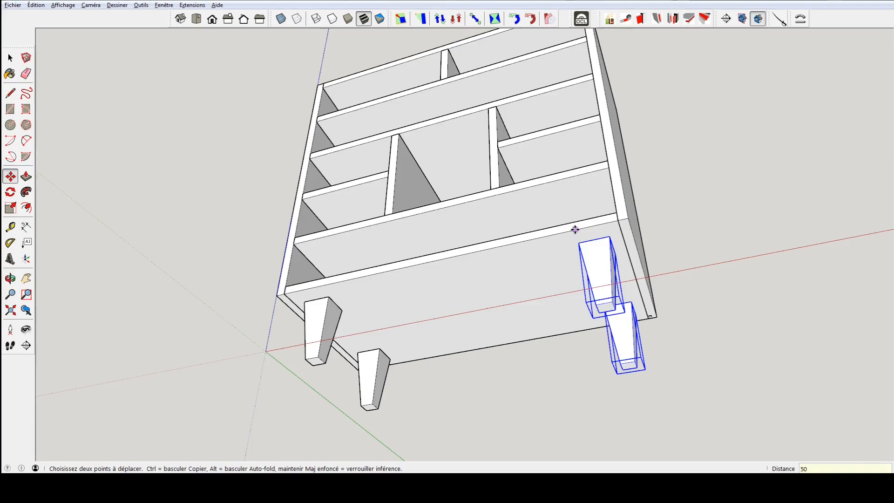
key("space")
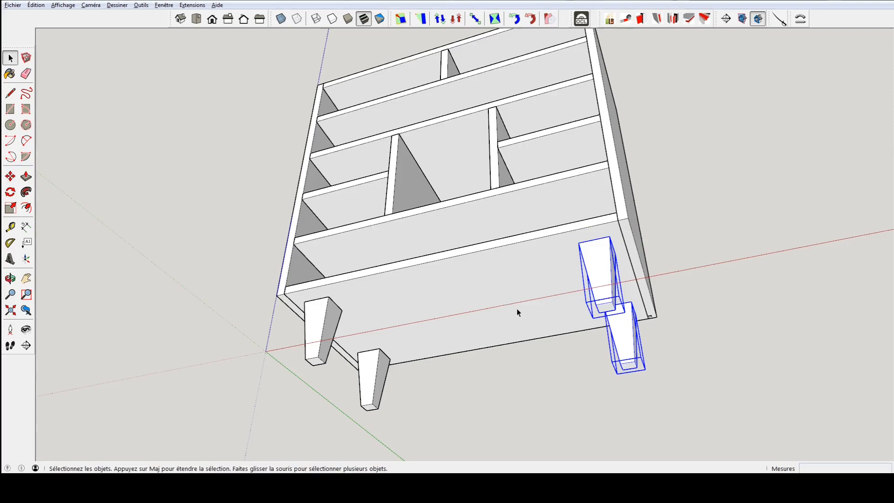
middle_click_drag(530, 288, 514, 393)
left_click(501, 395)
scroll(523, 359, "down", 3)
middle_click_drag(523, 359, 490, 333)
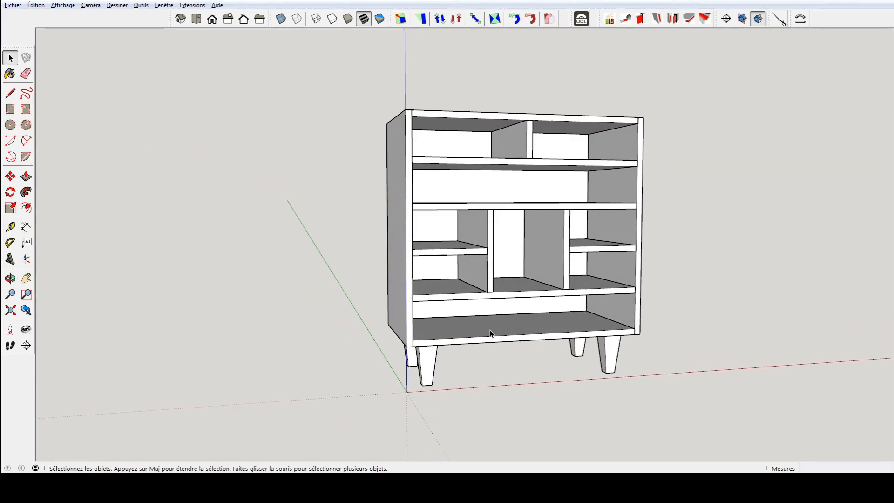
middle_click_drag(523, 244, 593, 317)
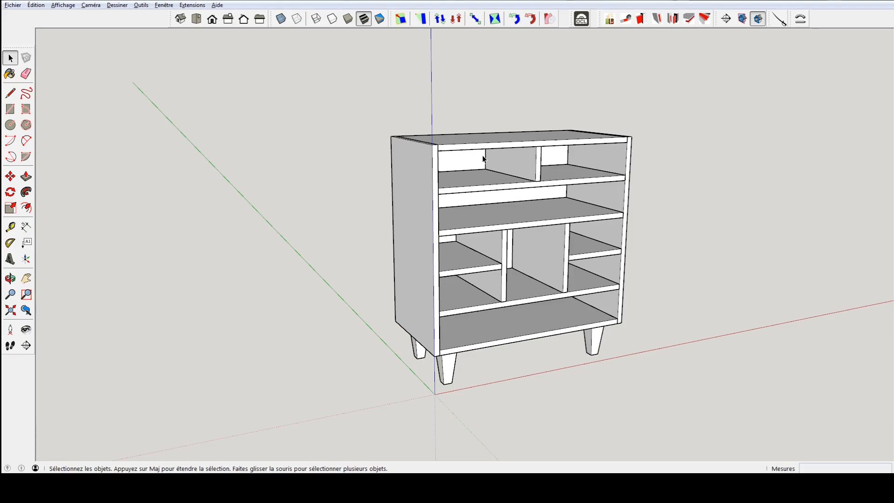
middle_click_drag(434, 188, 539, 186)
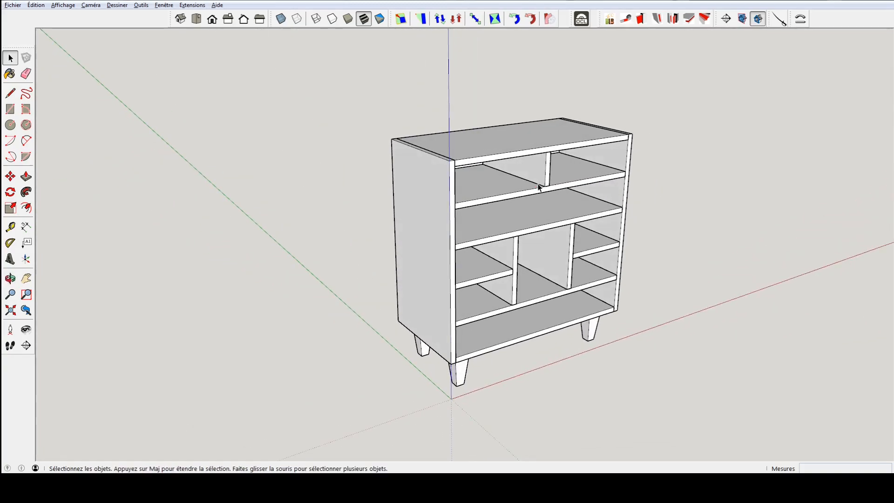